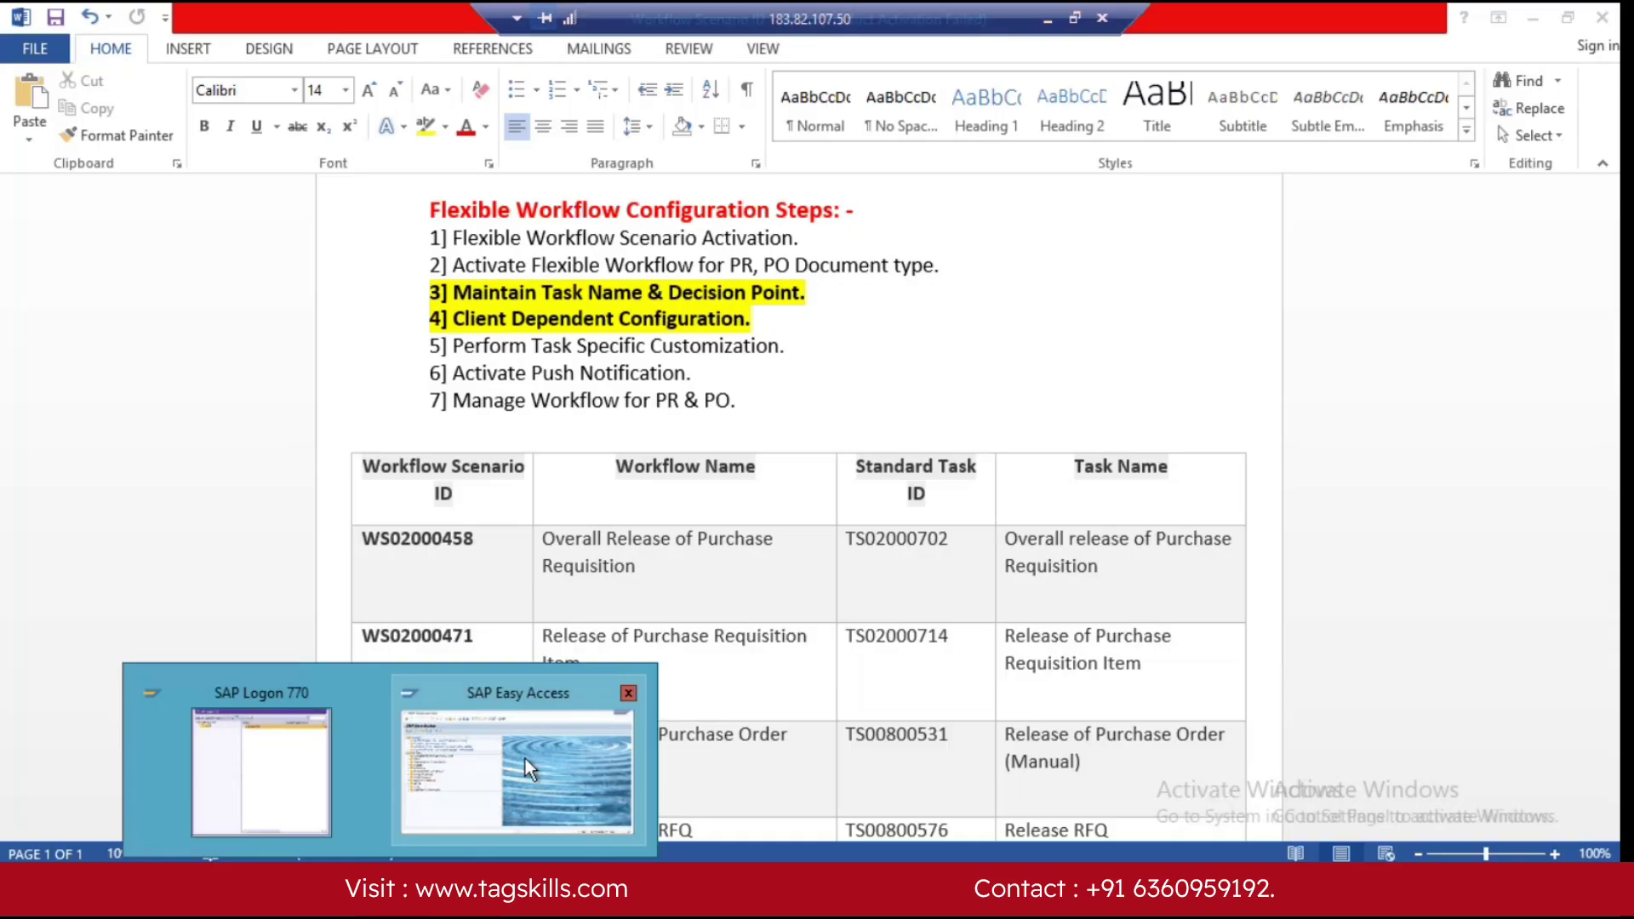
# Step: Switch to the SAP Easy Access window, run transaction SPRO and open the SAP Reference IMG
pyautogui.click(525, 758)
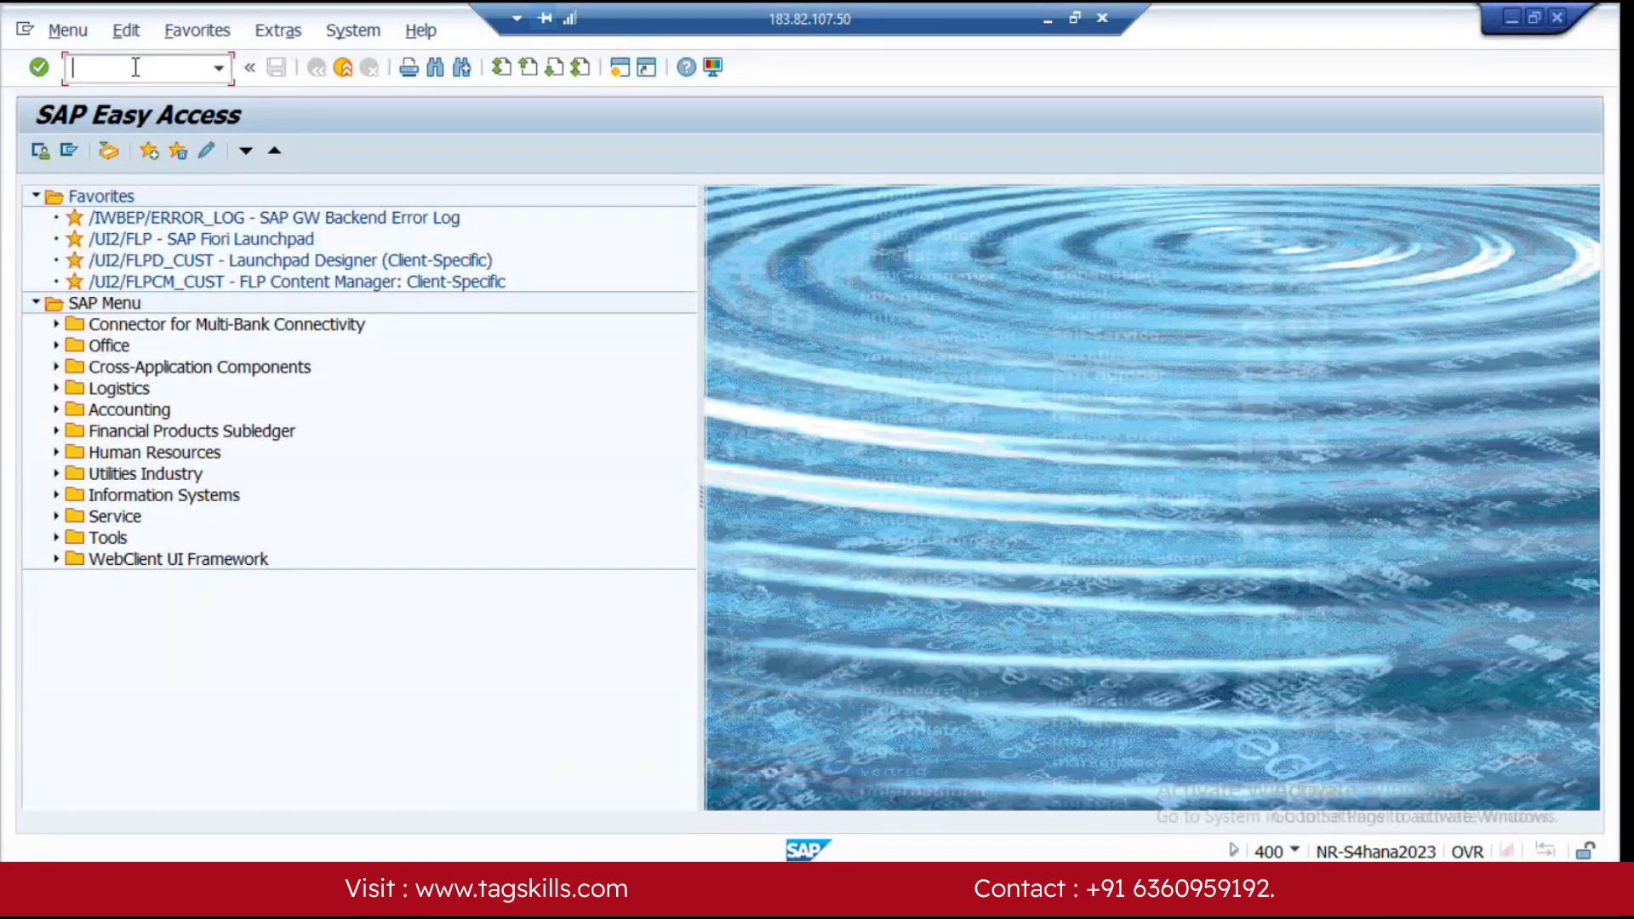
pyautogui.write('spor')
pyautogui.press('Return')
pyautogui.write('spro')
pyautogui.press('Return')
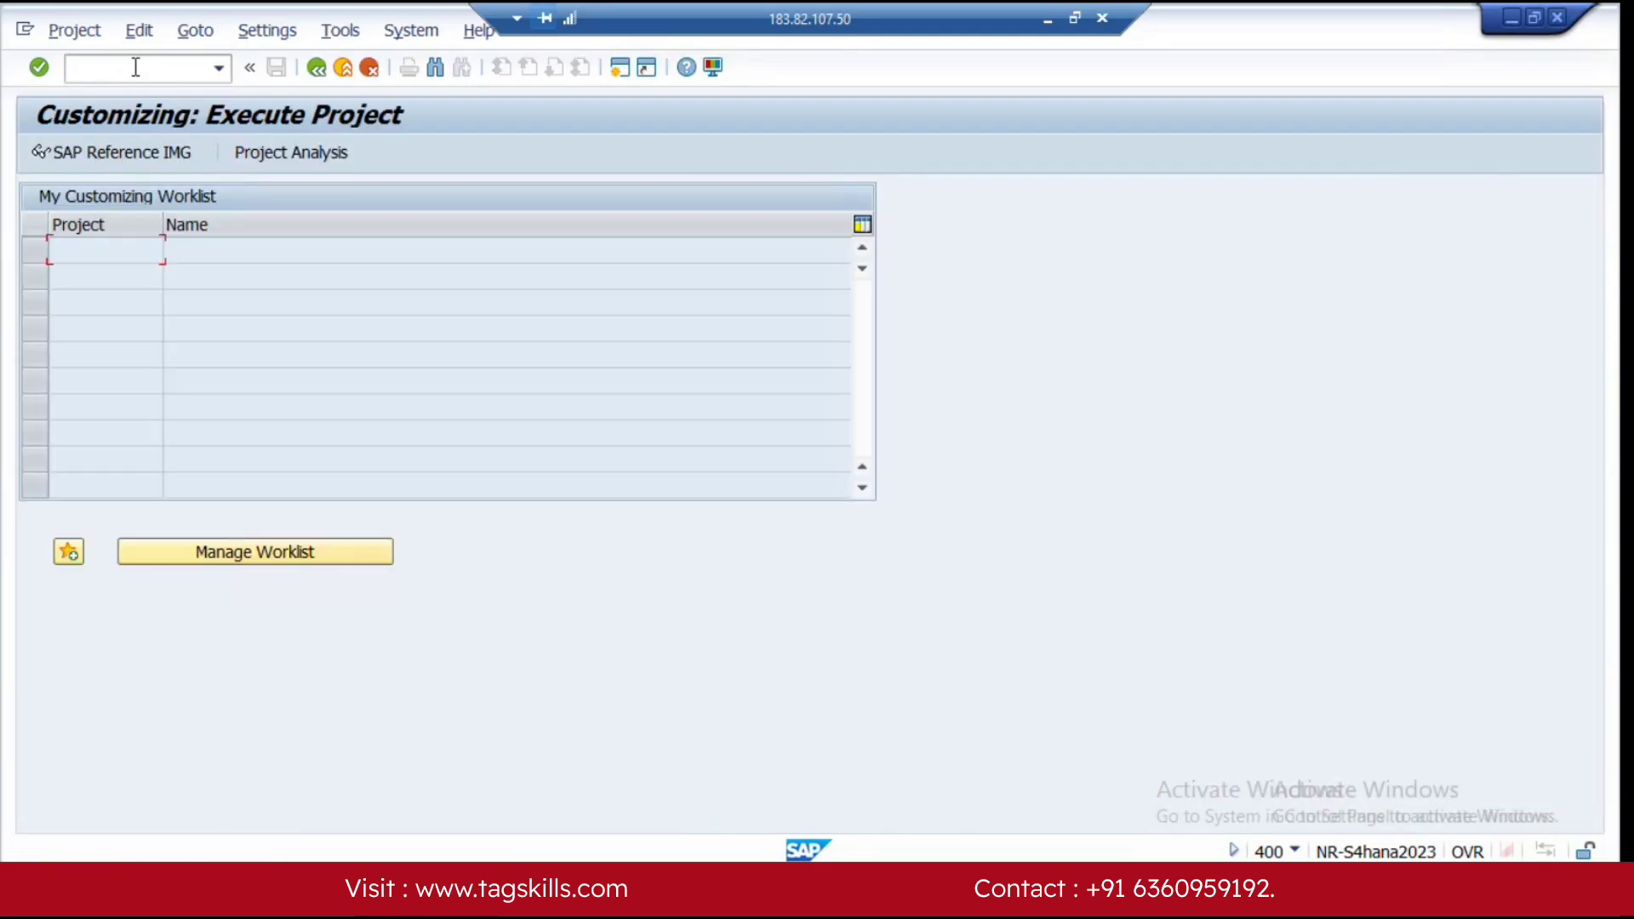
pyautogui.click(102, 162)
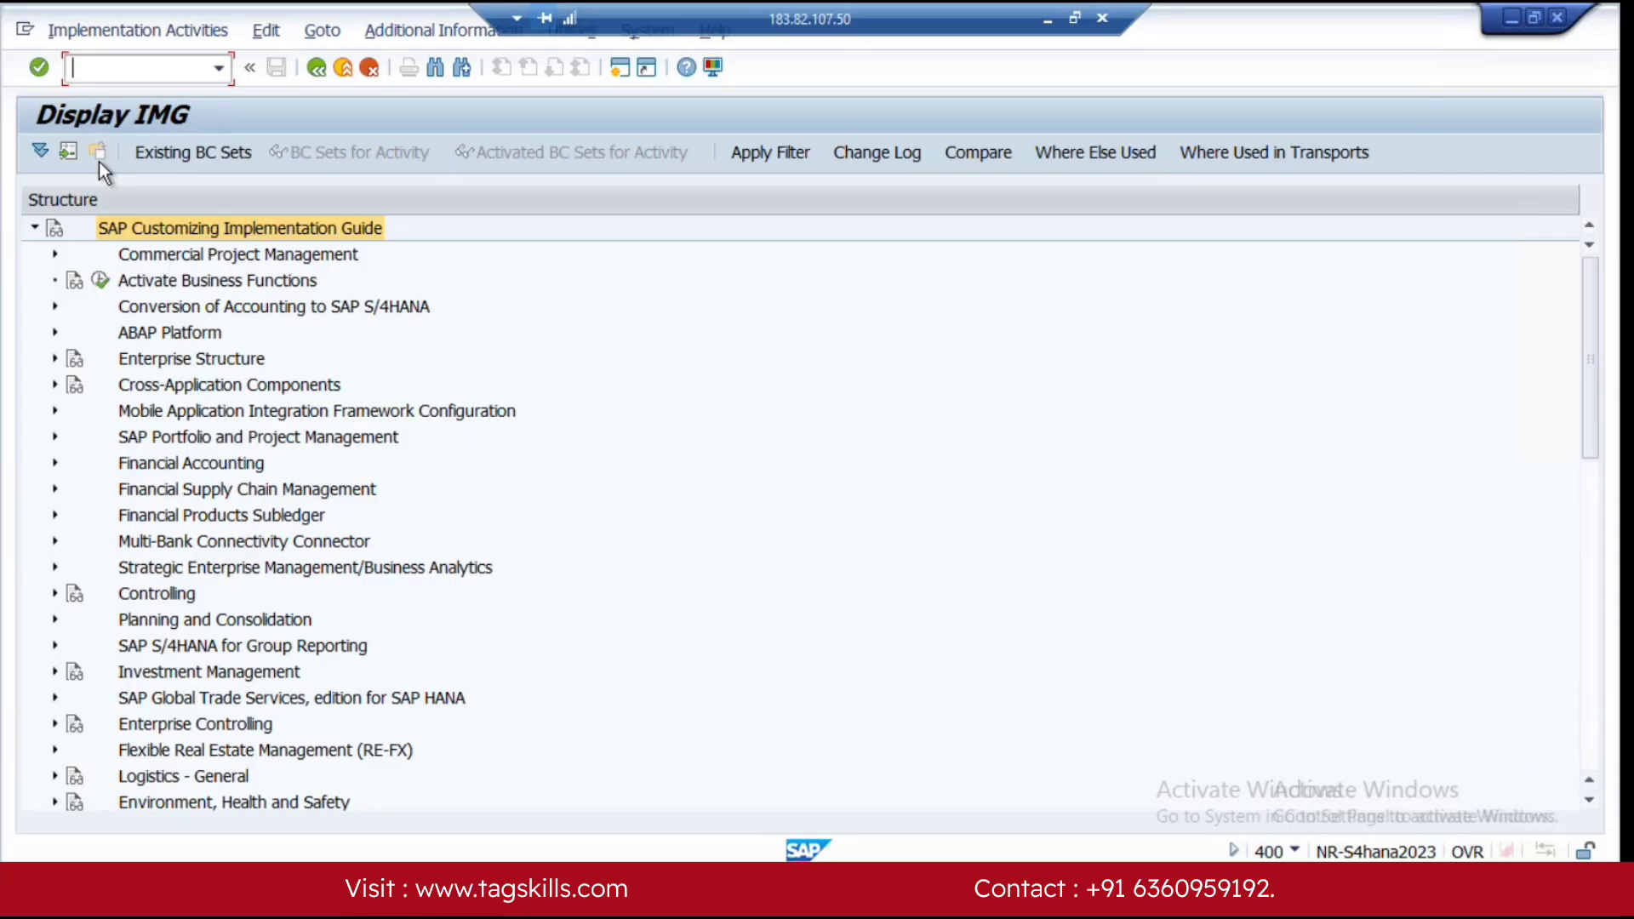
# Step: Open Maintain Task Names and Decision Options under ABAP Platform, SAP Gateway Service Enablement, Content, Workflow Settings
pyautogui.click(54, 332)
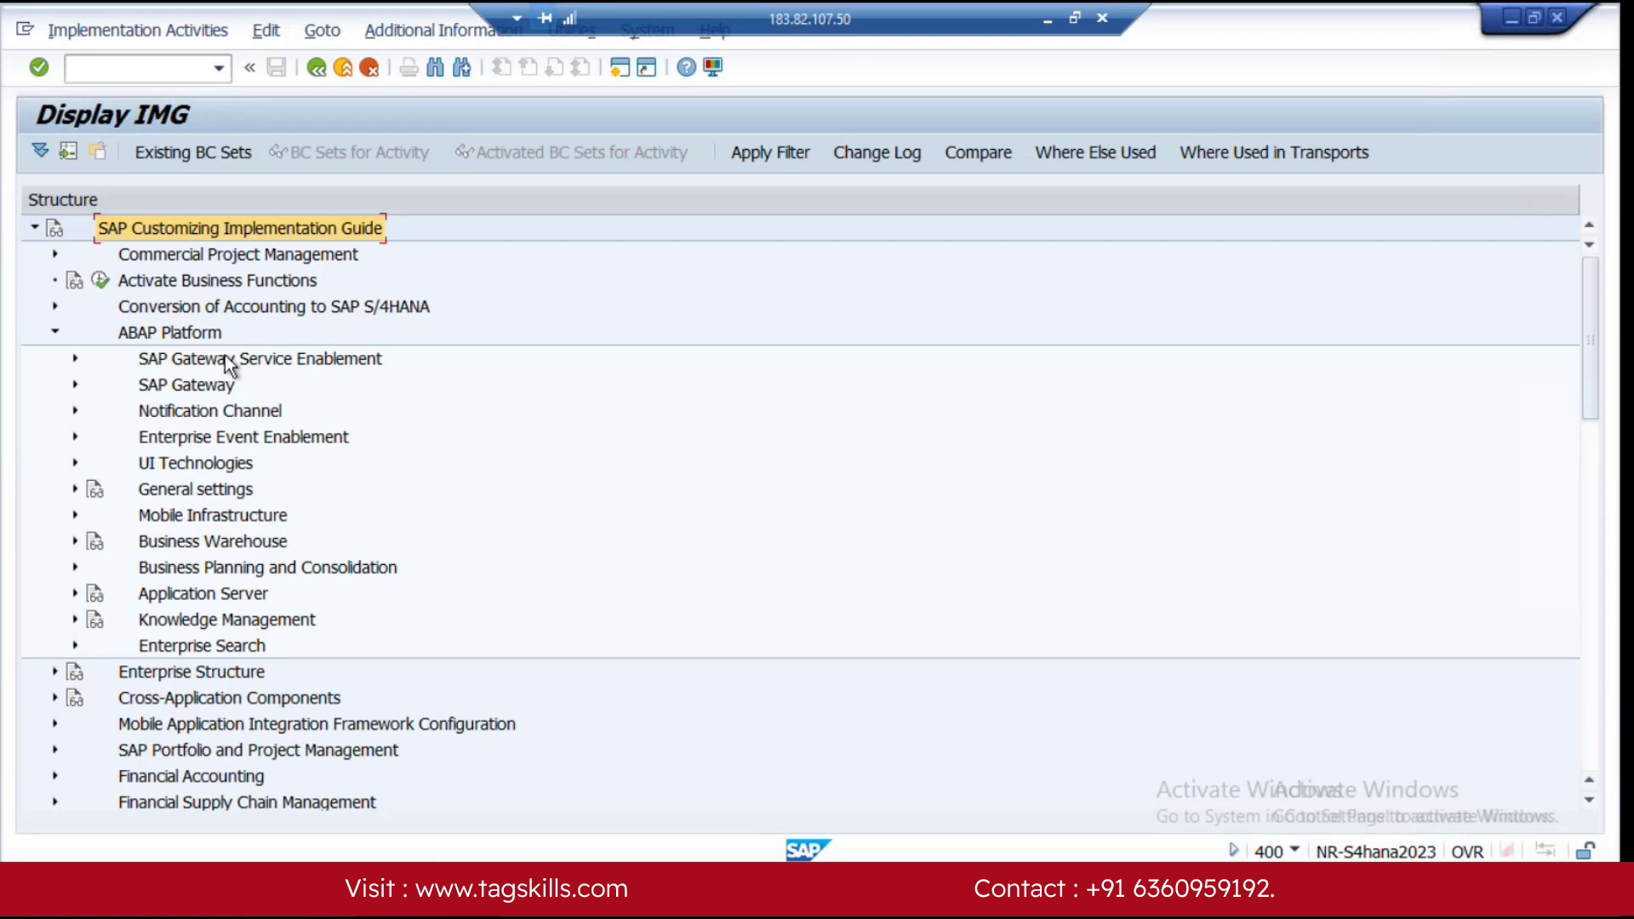
pyautogui.click(74, 358)
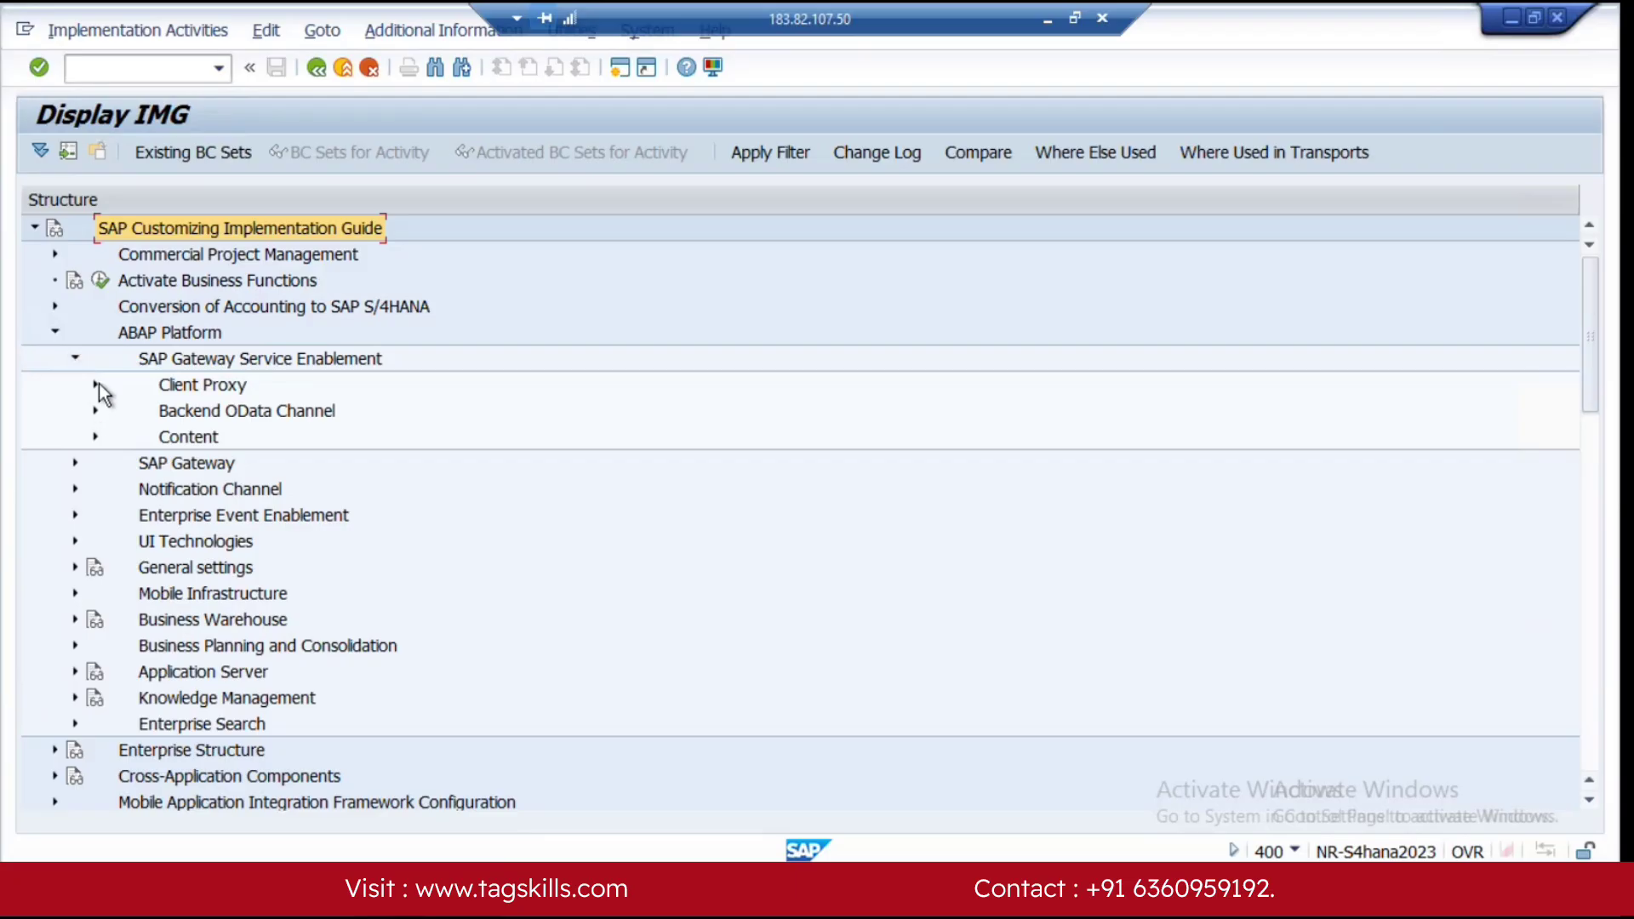
pyautogui.click(94, 434)
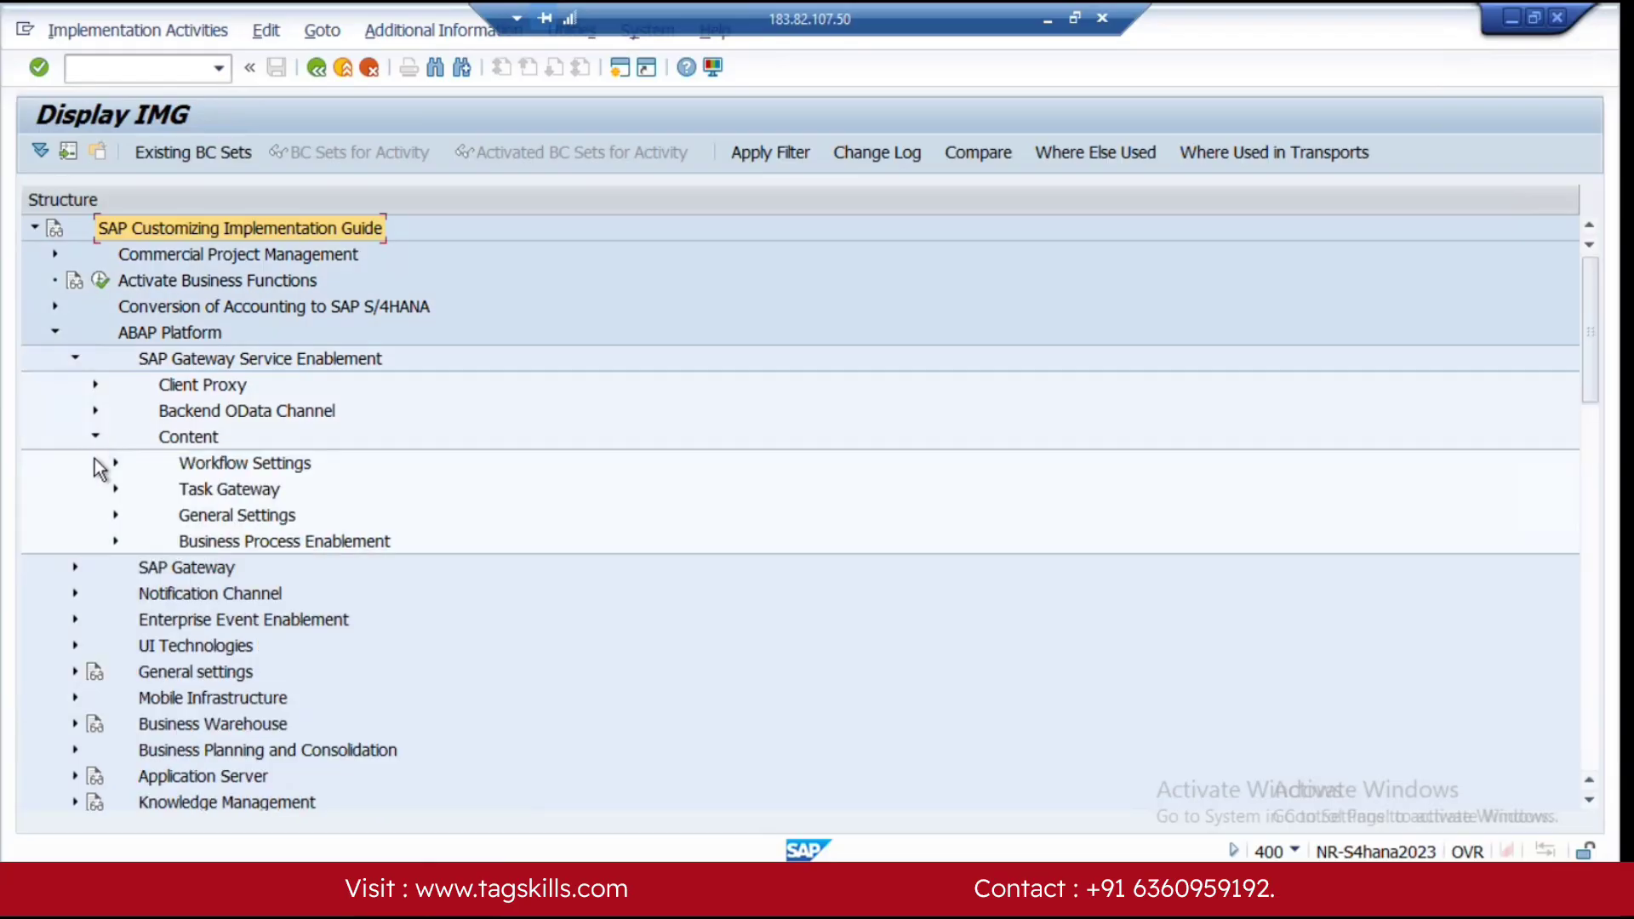
pyautogui.click(116, 488)
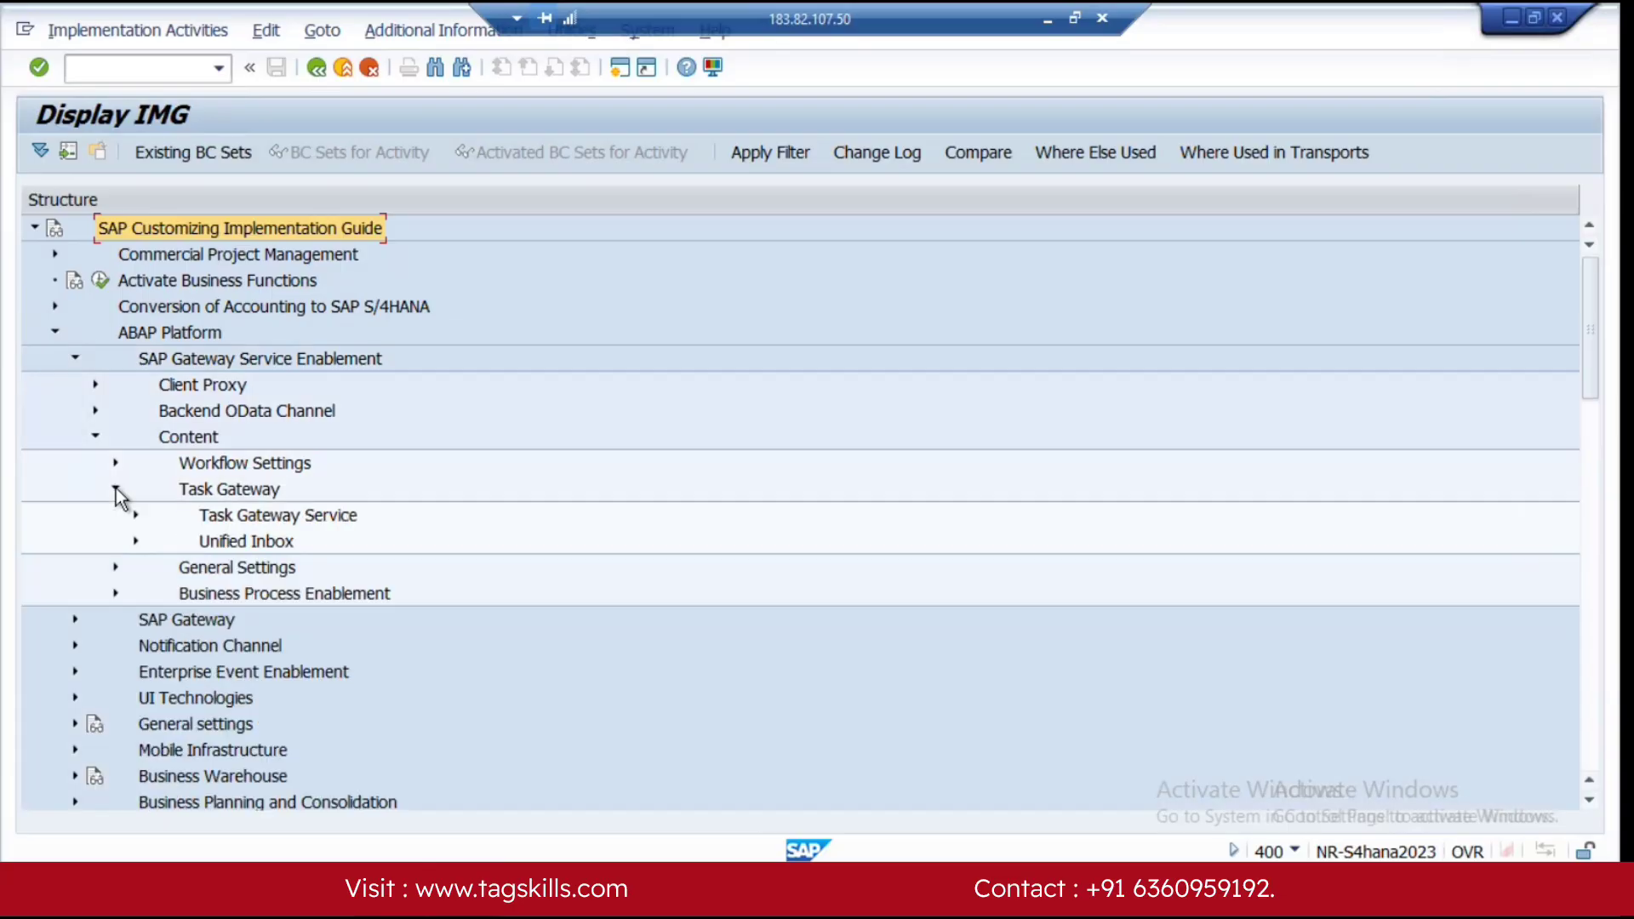
pyautogui.click(116, 487)
pyautogui.click(115, 462)
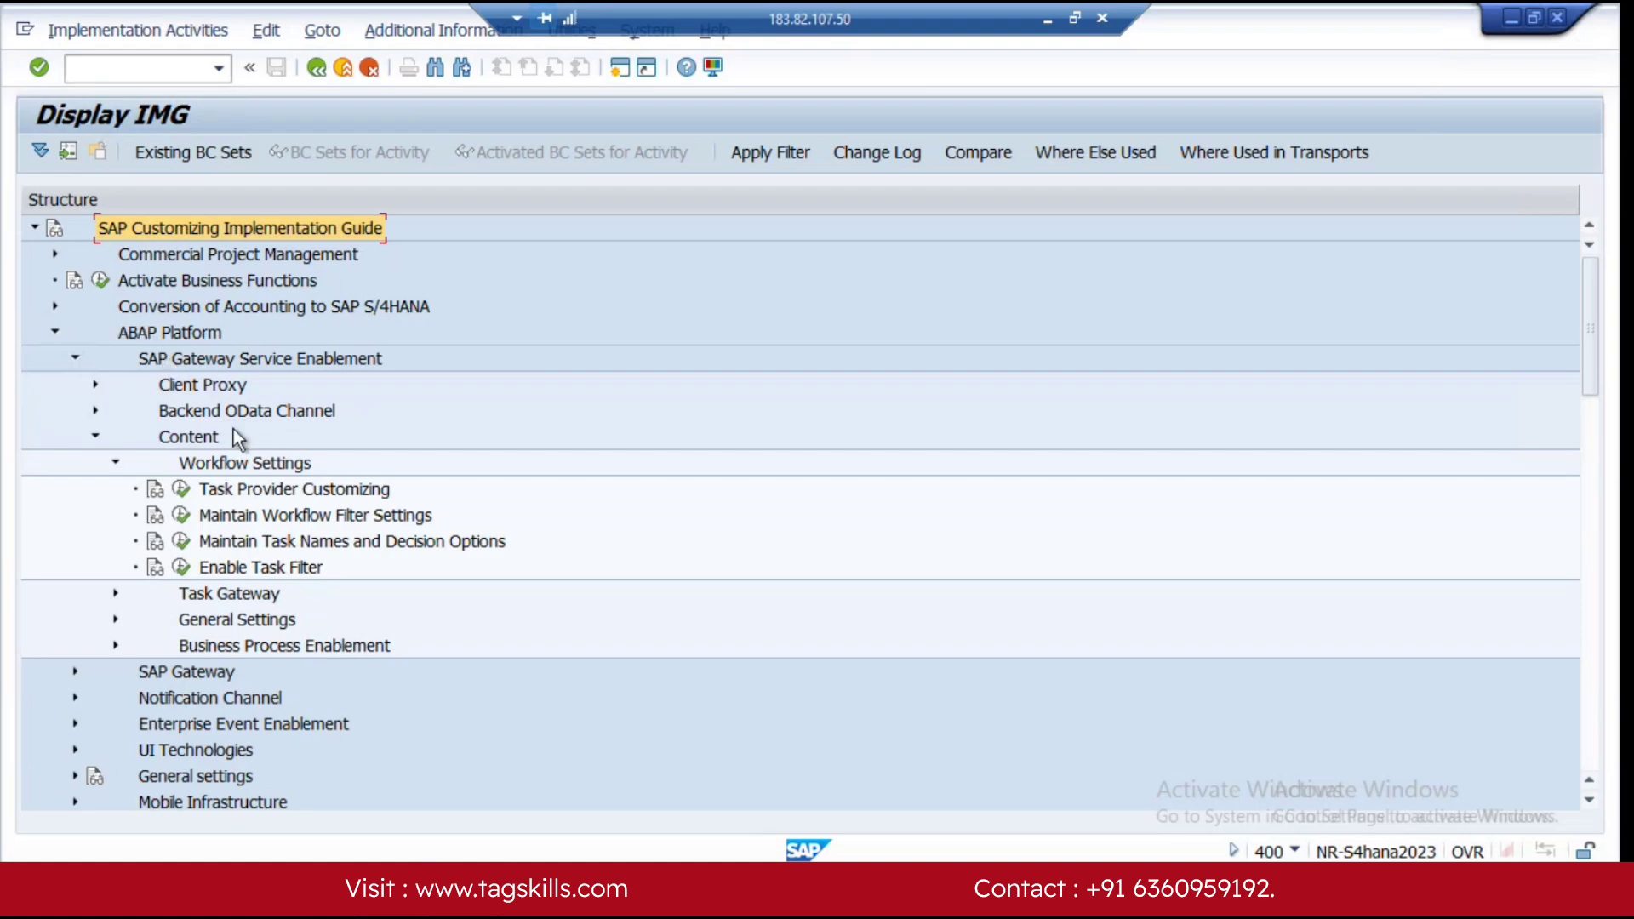
pyautogui.click(182, 541)
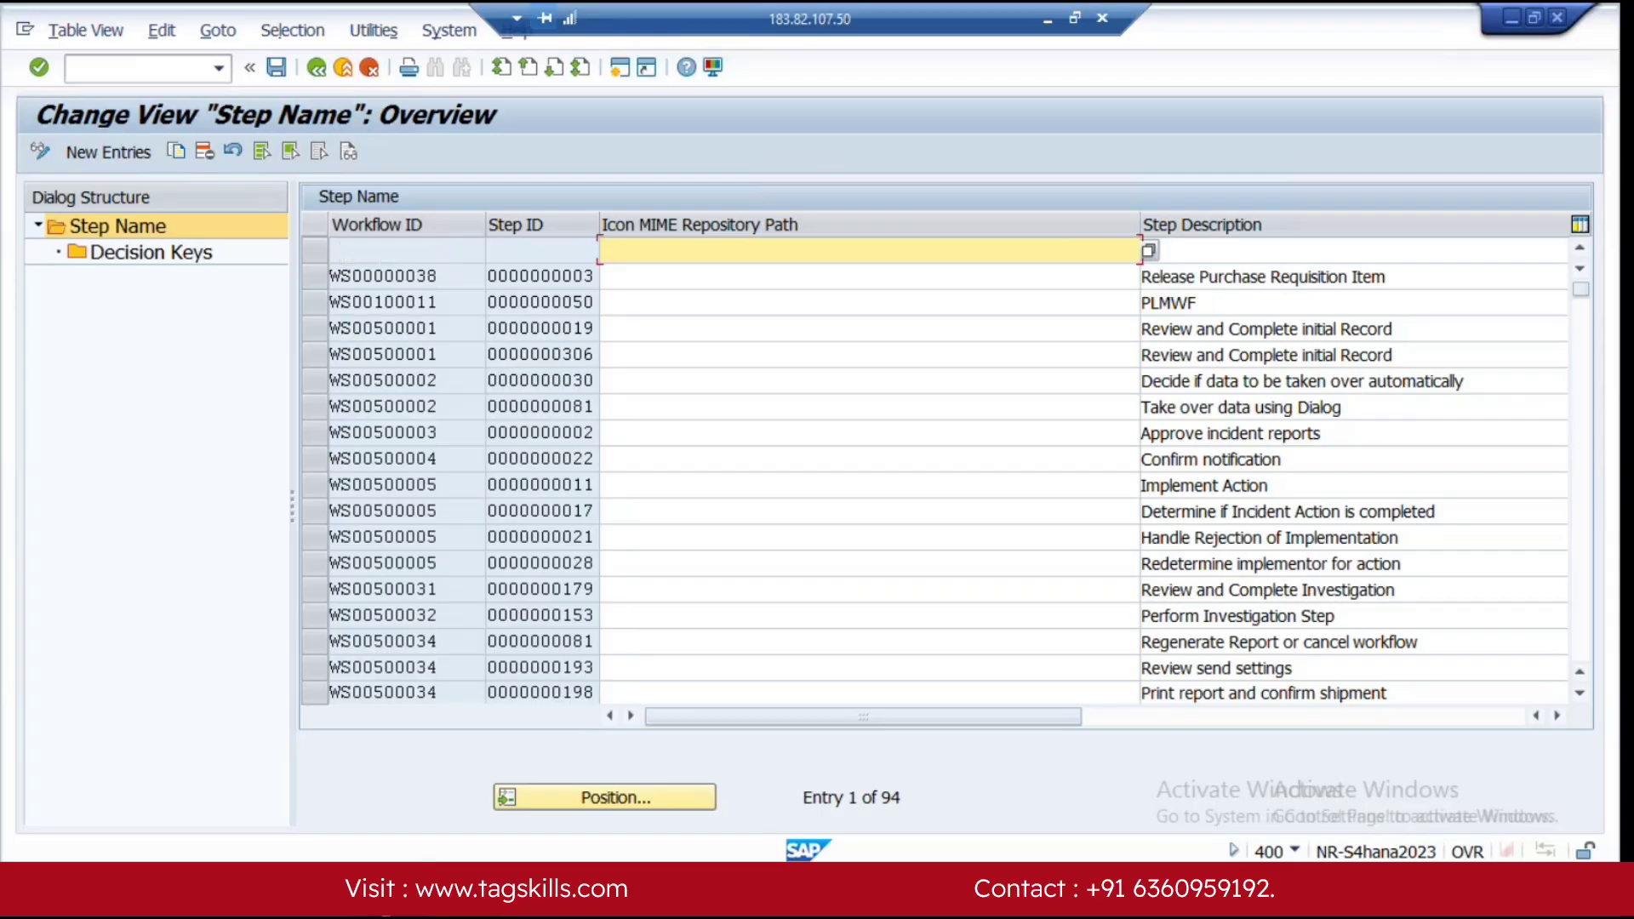
# Step: Check the workflow scenario table in the Word document and return to the SAP Step Name overview
pyautogui.moveTo(390, 894)
pyautogui.click(460, 774)
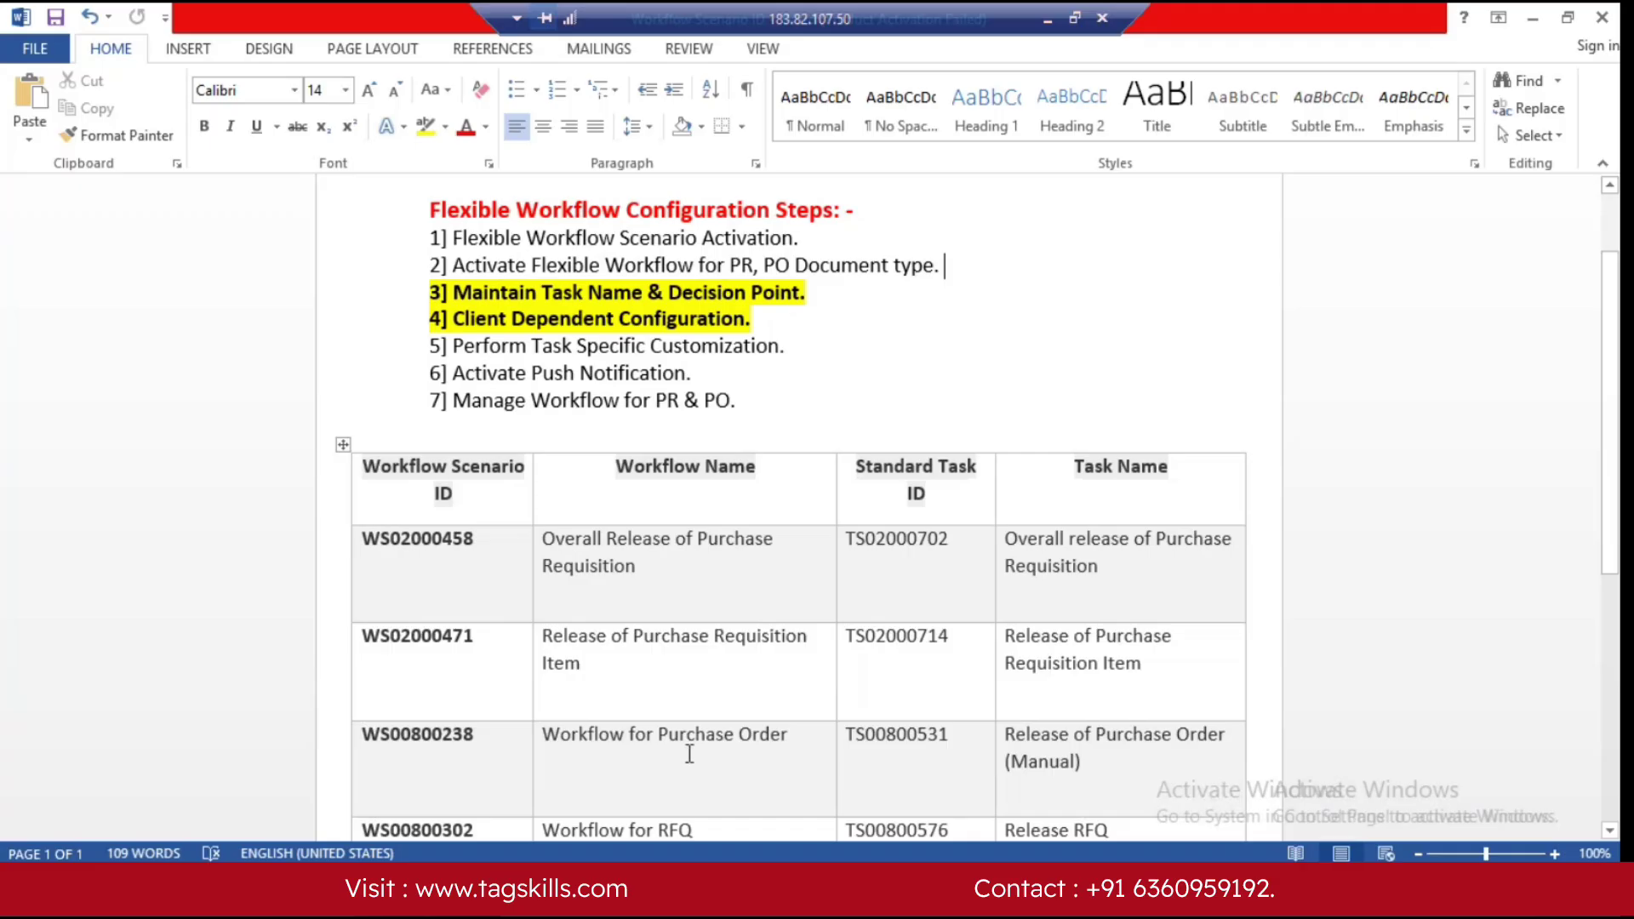
pyautogui.moveTo(452, 840)
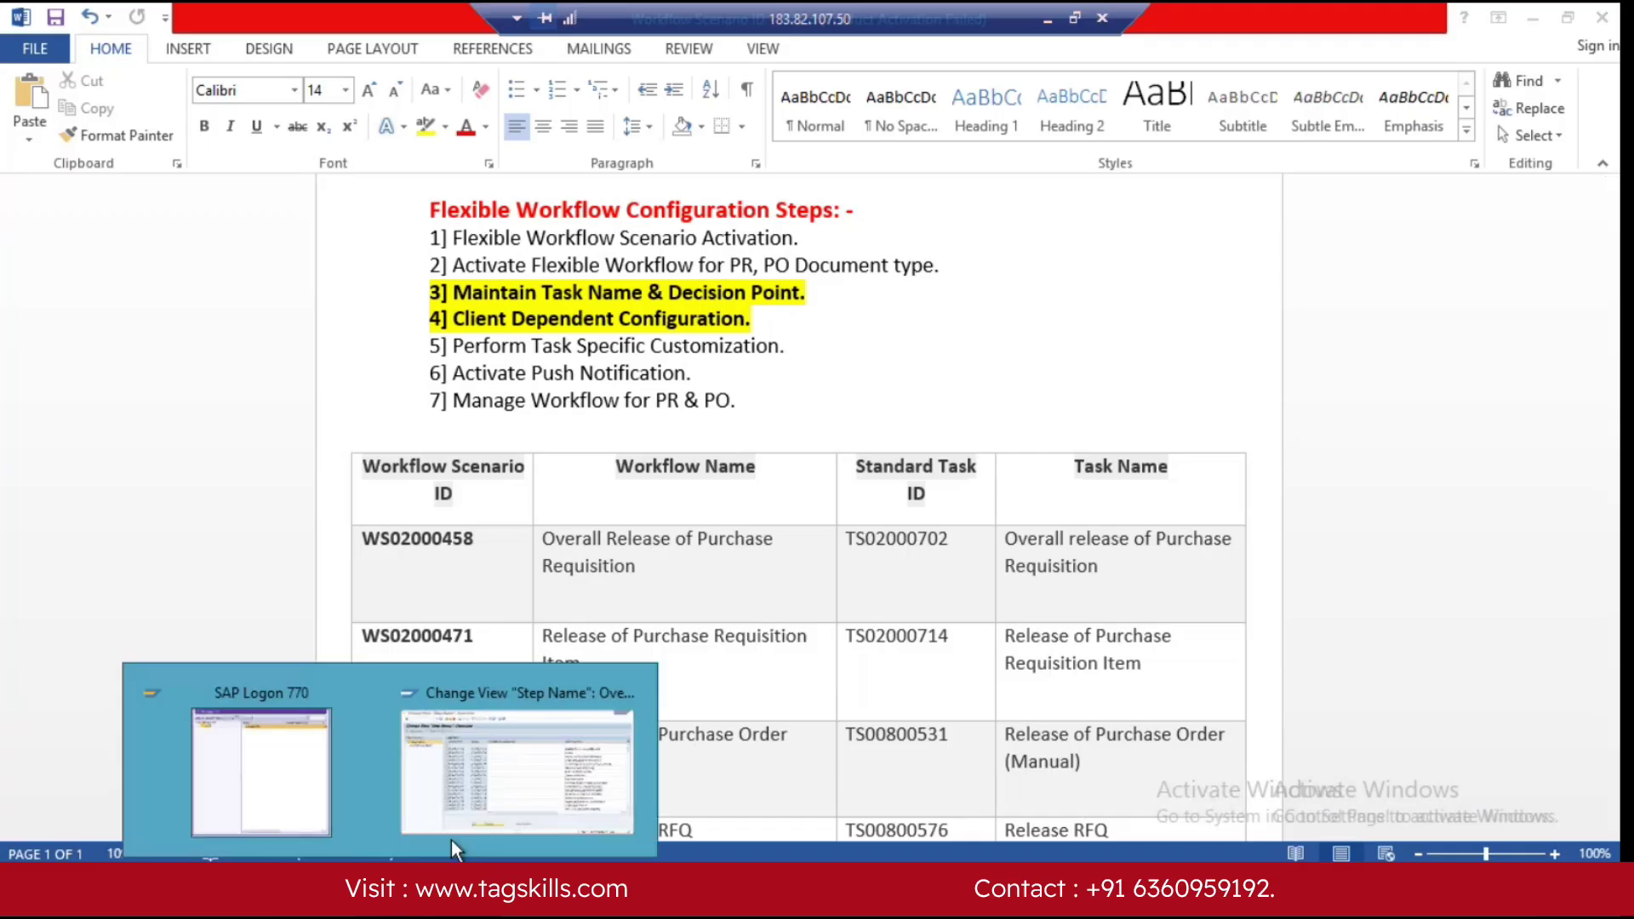
pyautogui.click(553, 721)
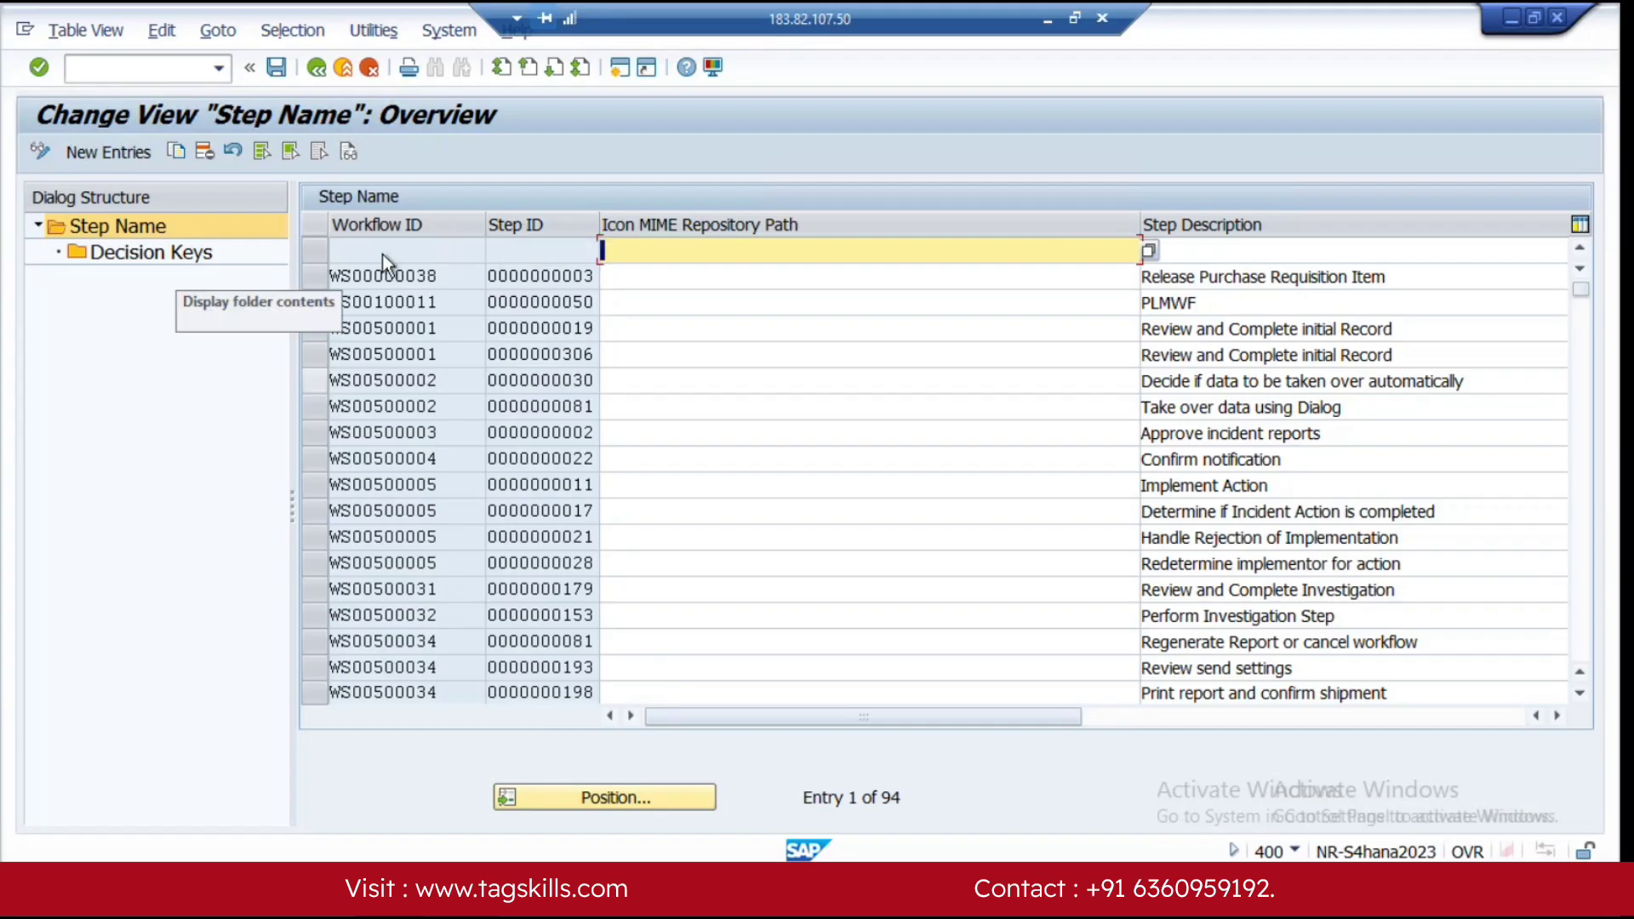
# Step: Position the Step Name list at workflow ID WS02000458, copying the ID from the Word document's scenario table
pyautogui.click(637, 795)
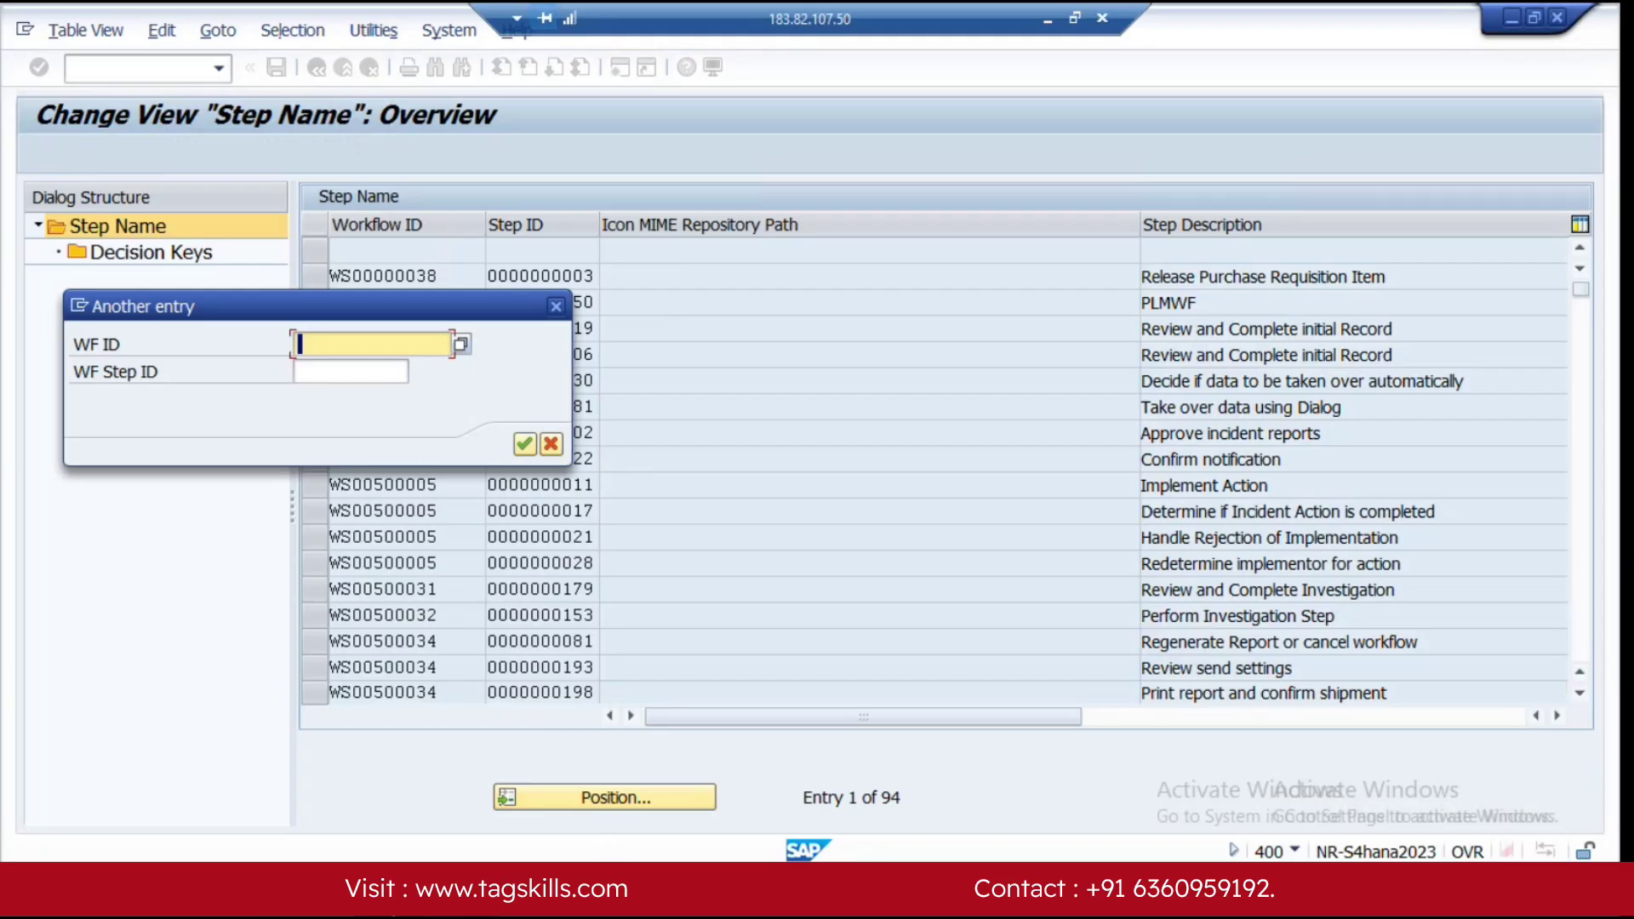
pyautogui.click(437, 722)
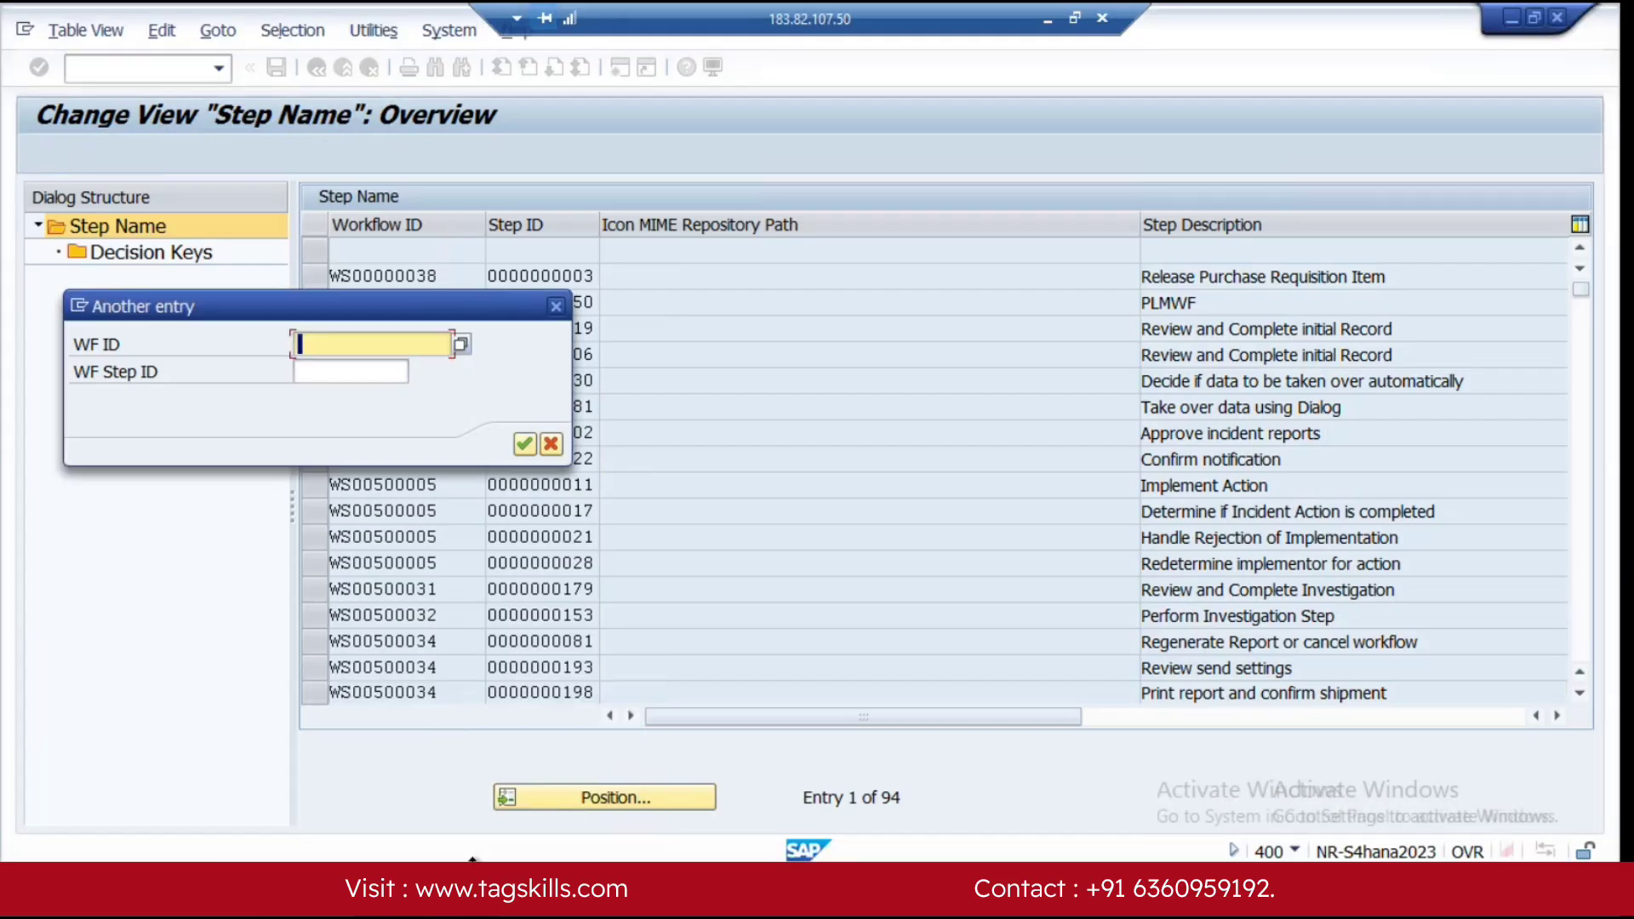
pyautogui.click(472, 894)
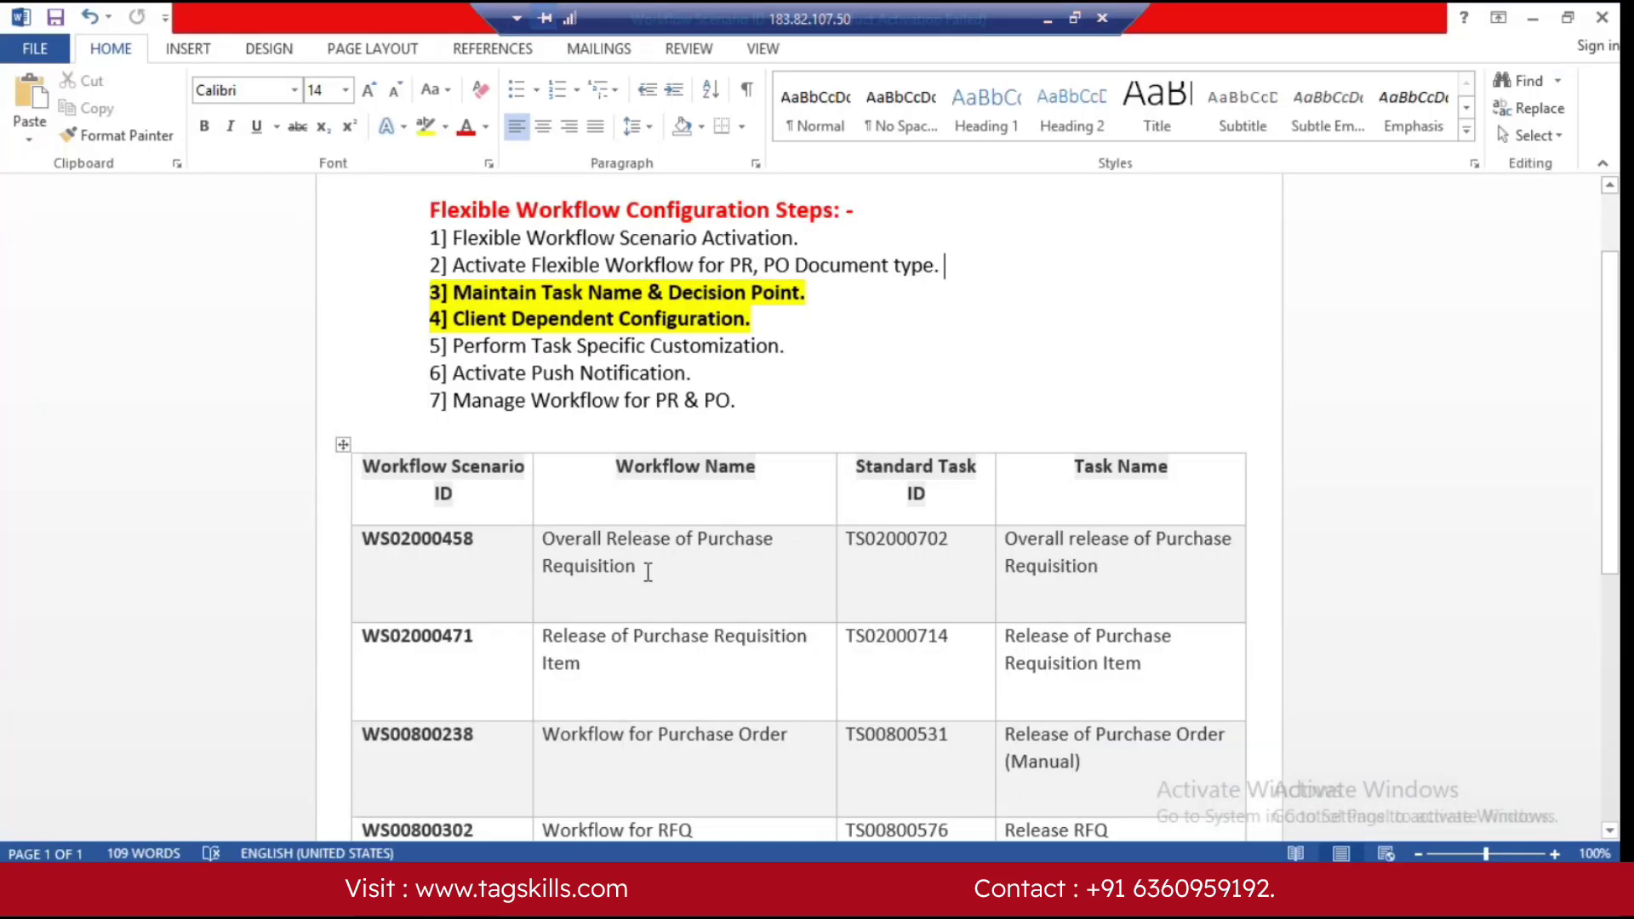
pyautogui.click(642, 566)
pyautogui.moveTo(491, 536); pyautogui.dragTo(351, 541)
pyautogui.hotkey('ctrl', 'c')
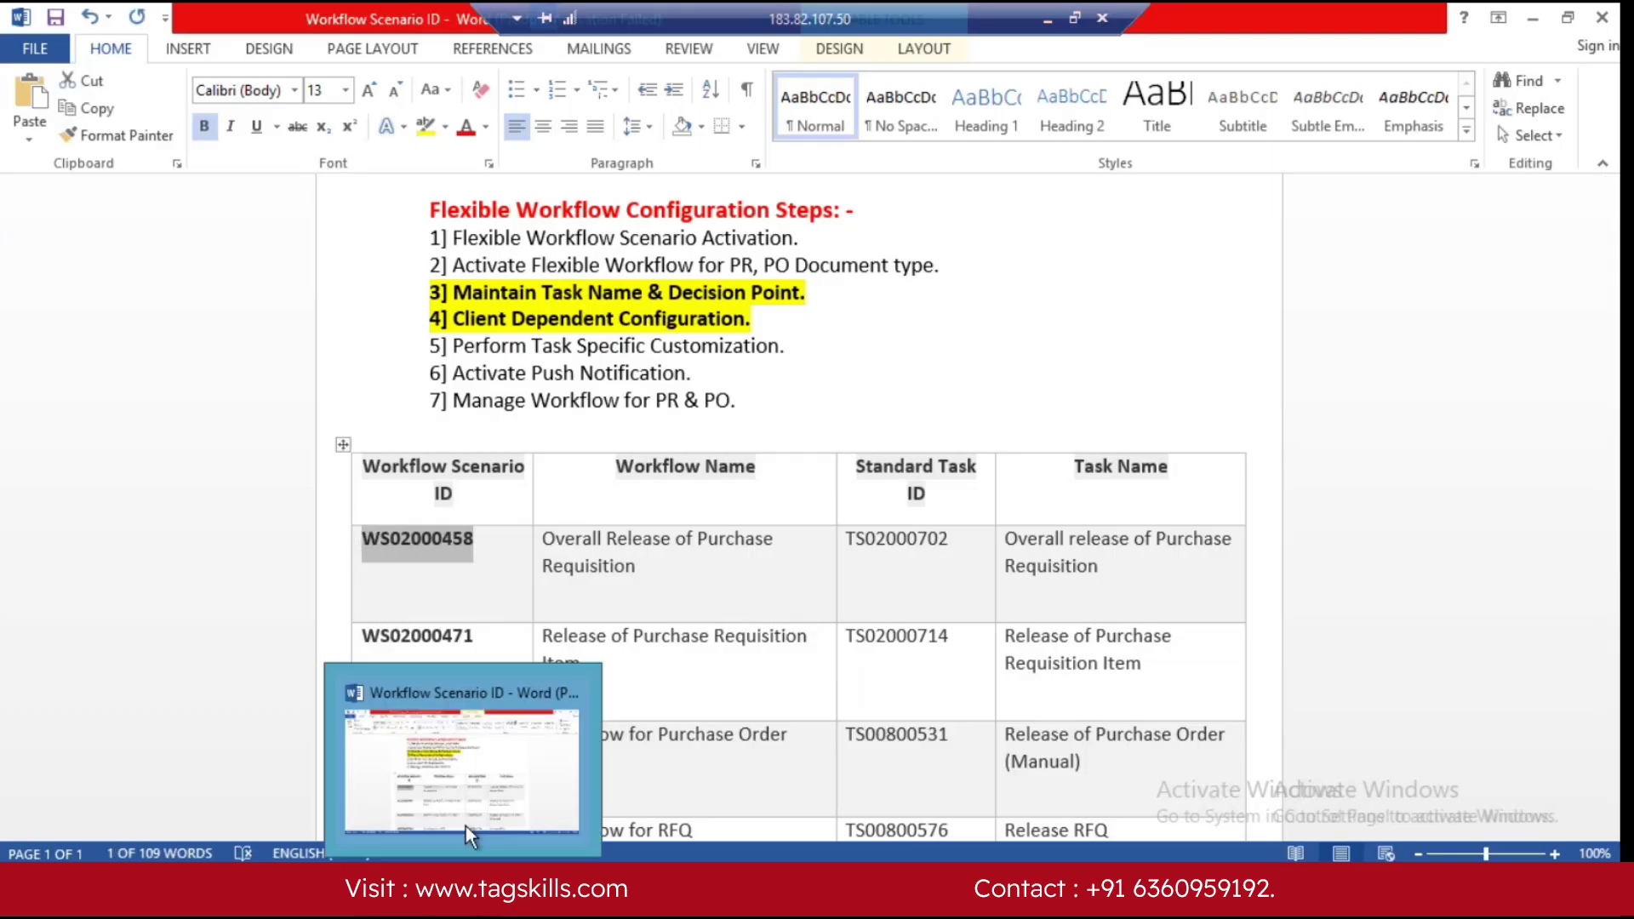
pyautogui.click(391, 893)
pyautogui.click(413, 676)
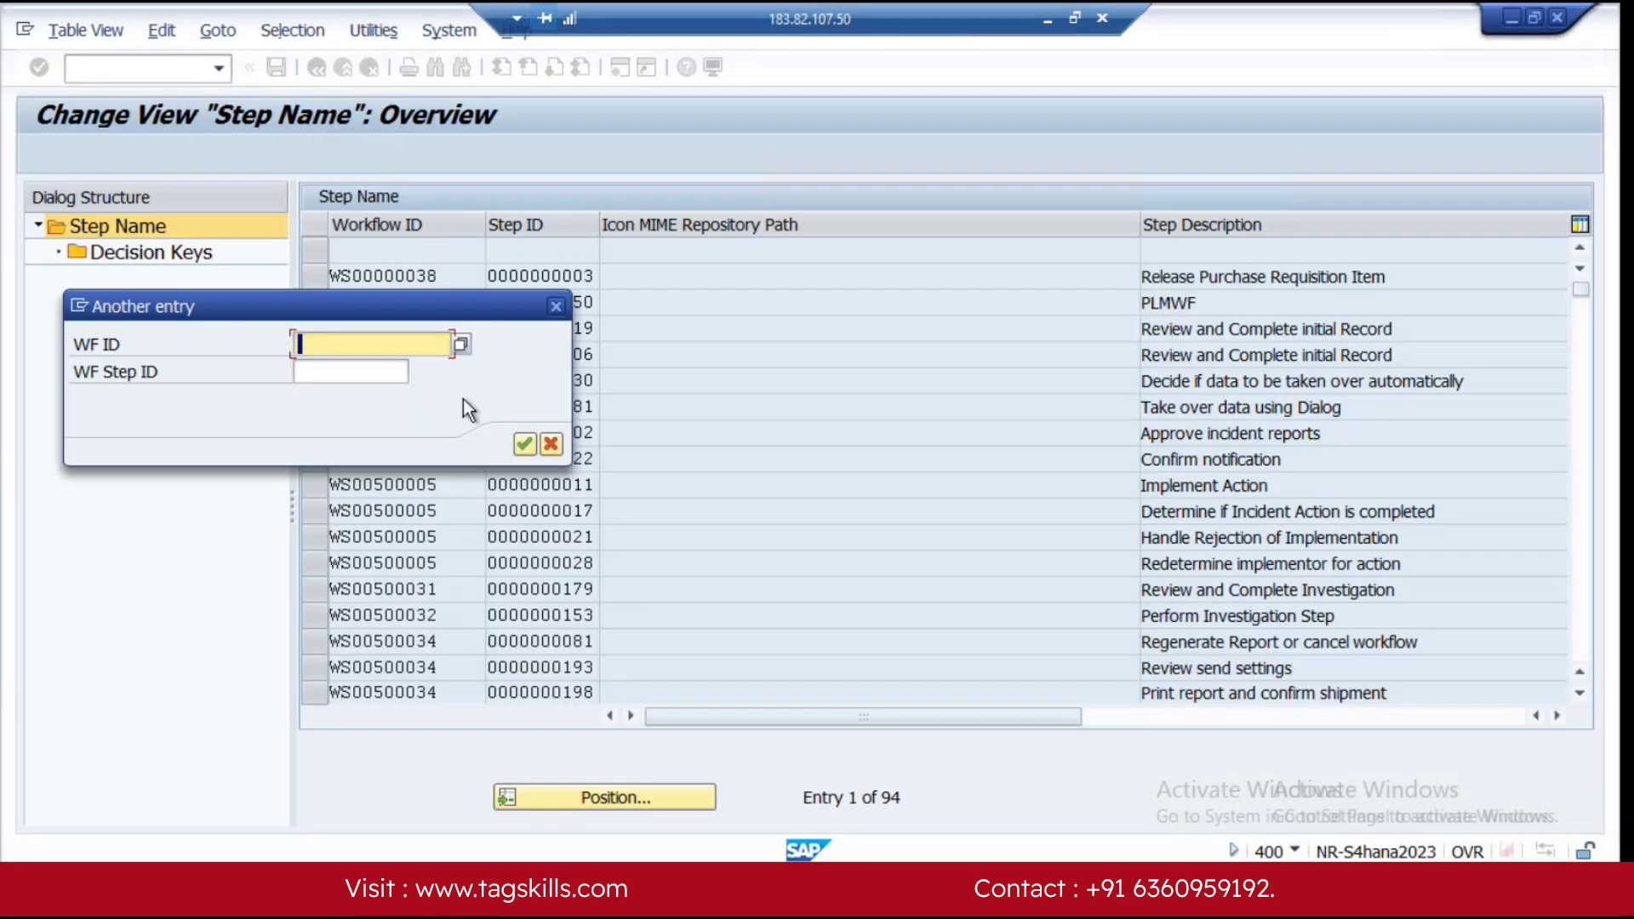
pyautogui.hotkey('ctrl', 'v')
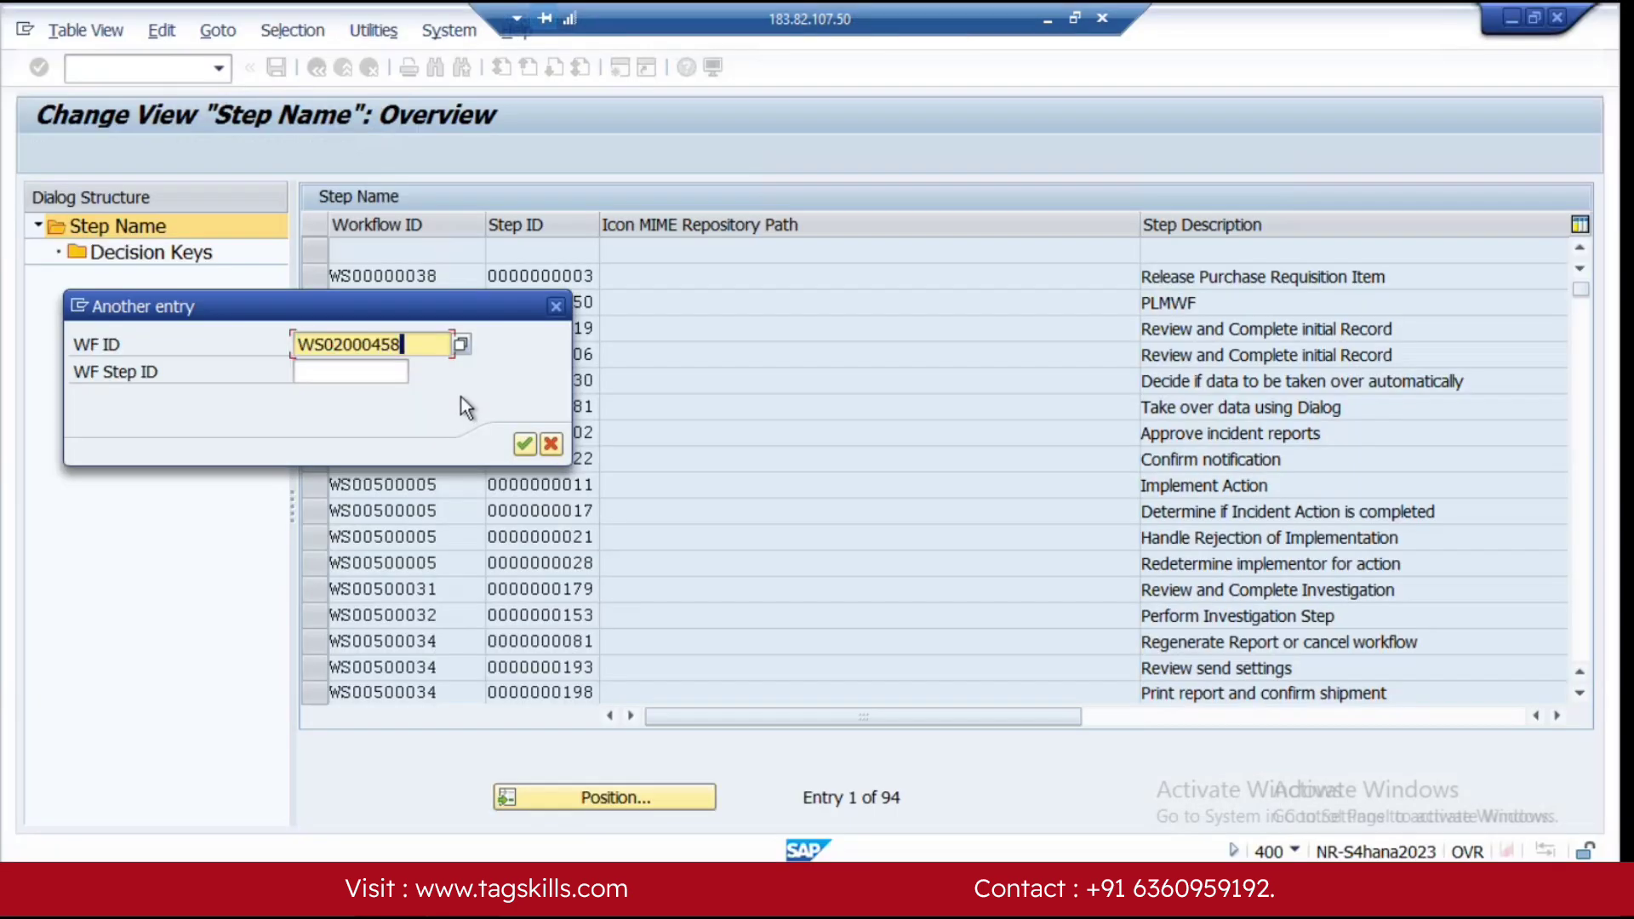
pyautogui.click(523, 448)
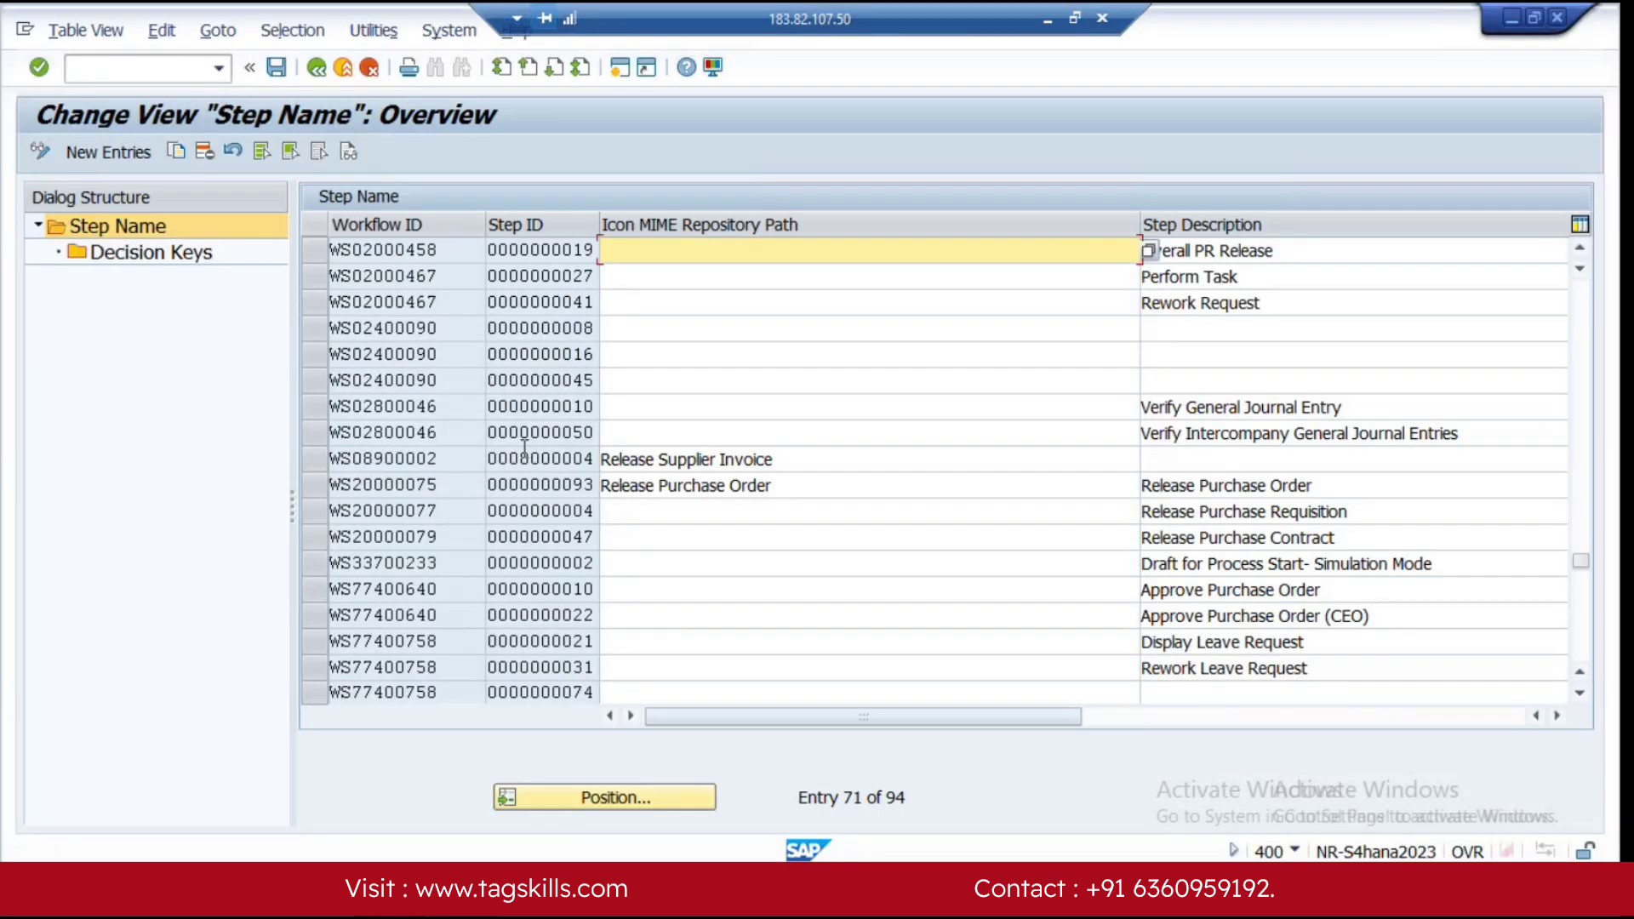
# Step: Open the decision keys of workflow WS02000458 and review the Approve entry's decision text, note and nature
pyautogui.click(320, 249)
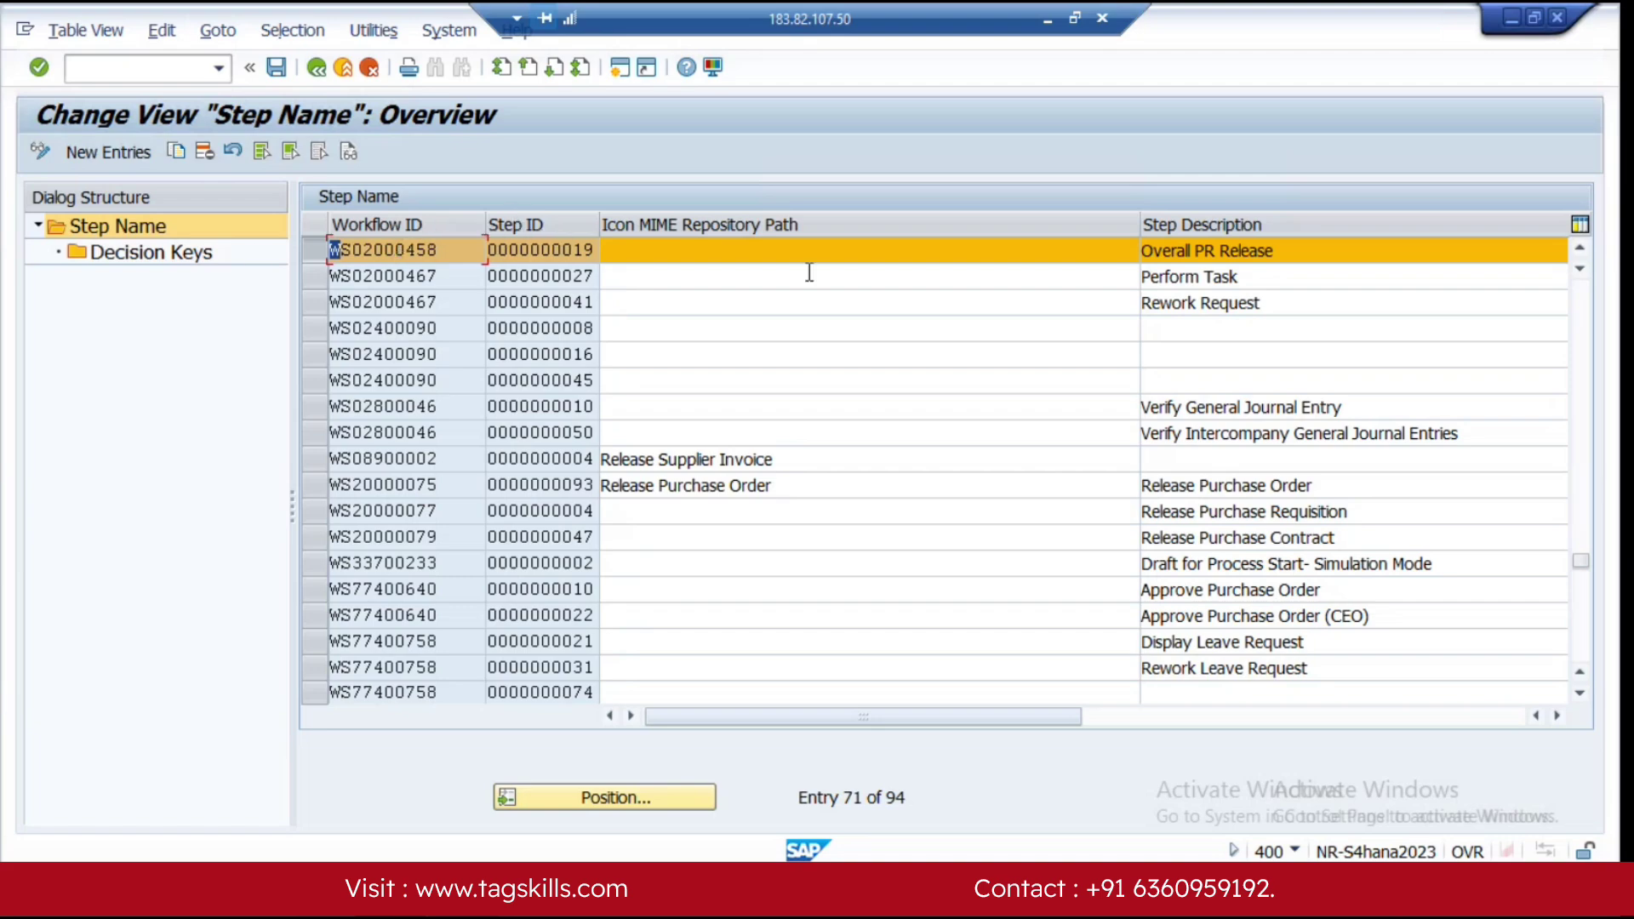
pyautogui.doubleClick(167, 259)
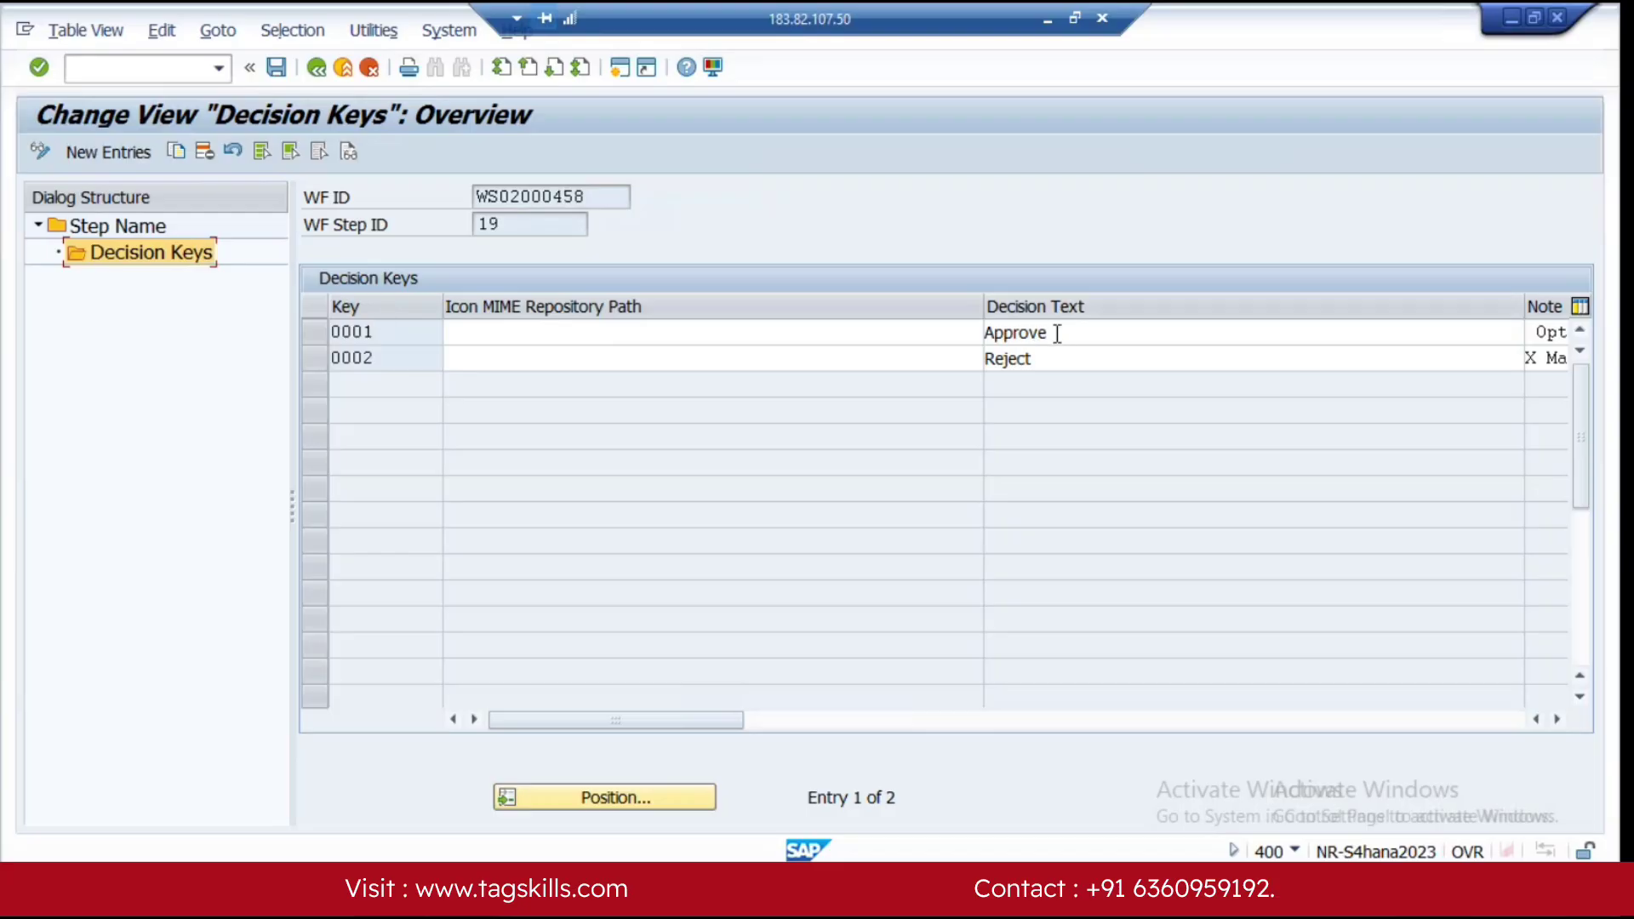
pyautogui.moveTo(1057, 333); pyautogui.dragTo(851, 354)
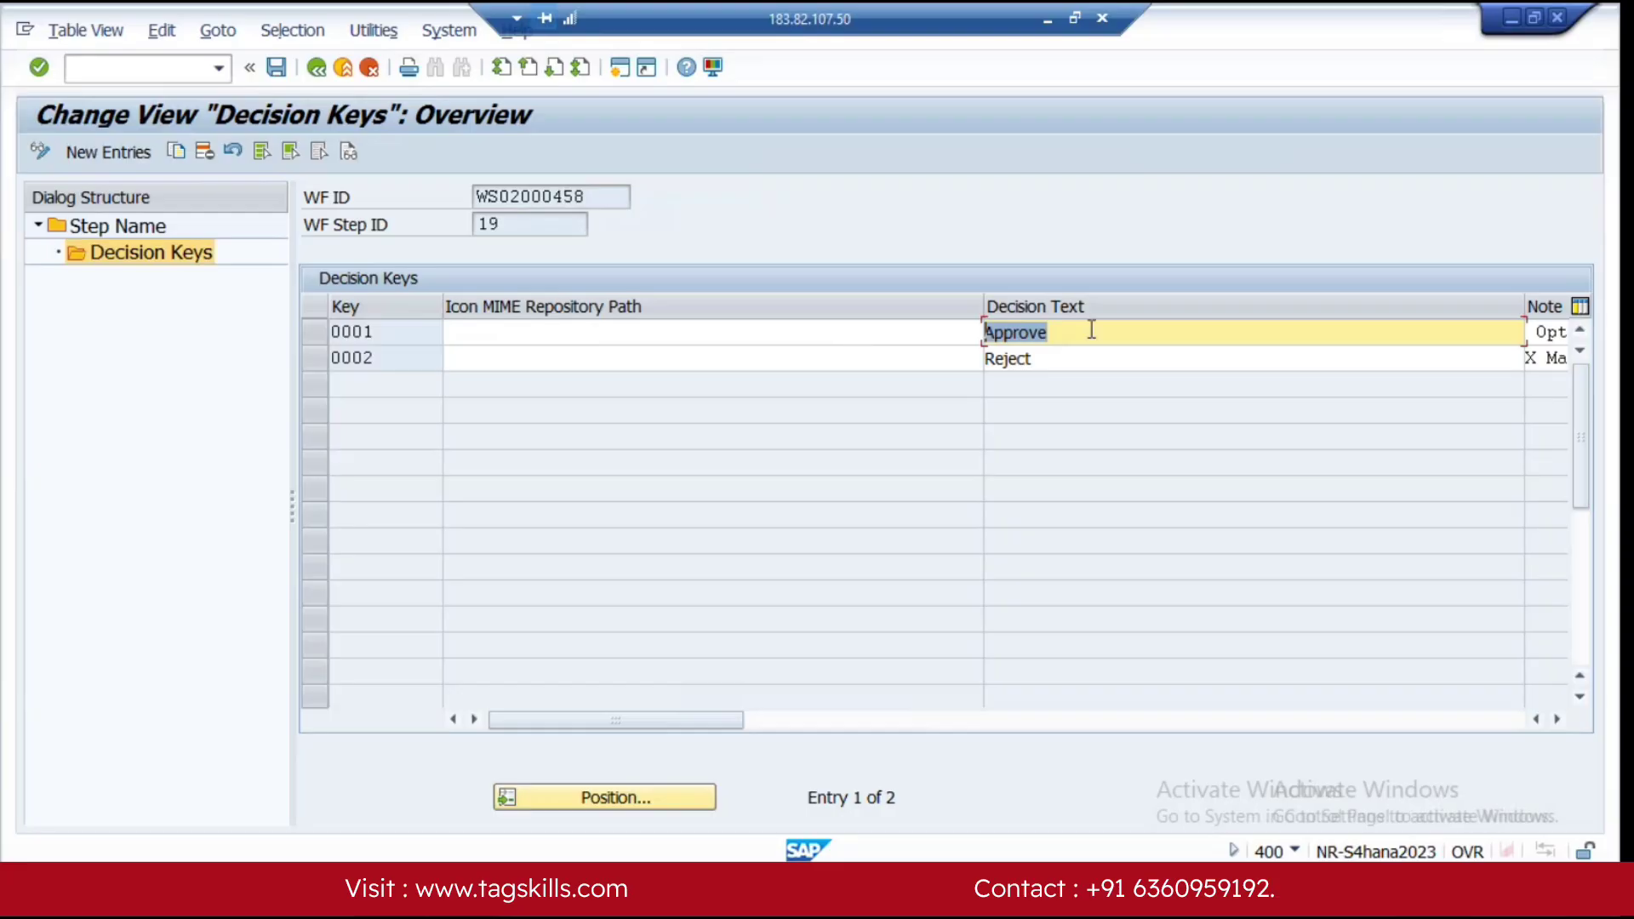
pyautogui.click(1558, 720)
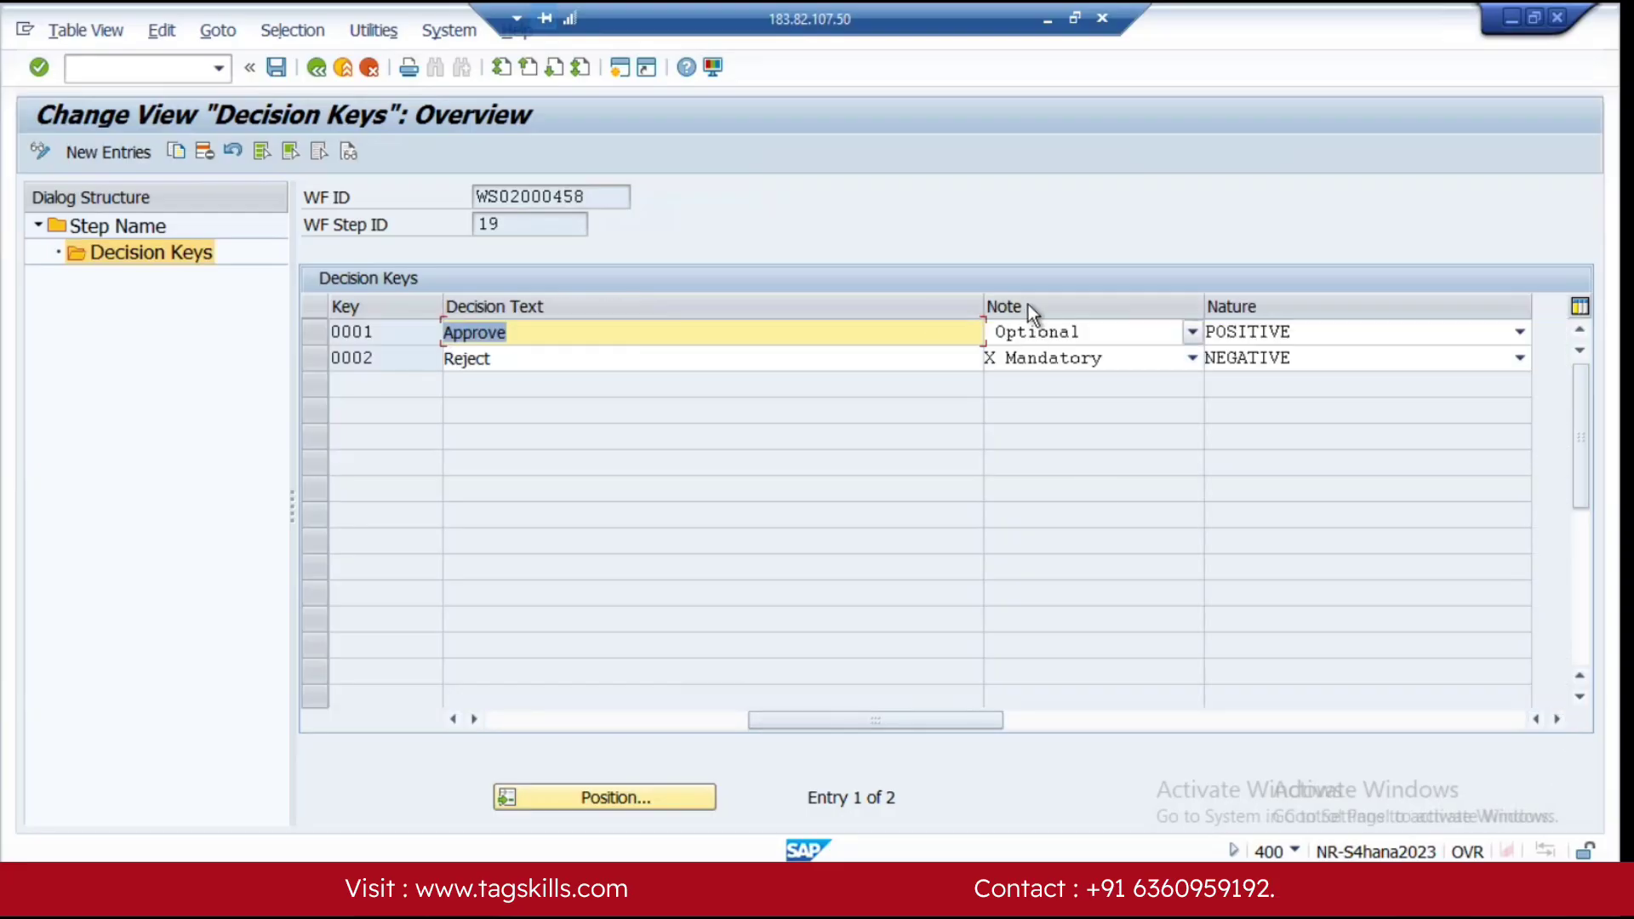
pyautogui.moveTo(872, 713); pyautogui.dragTo(614, 723)
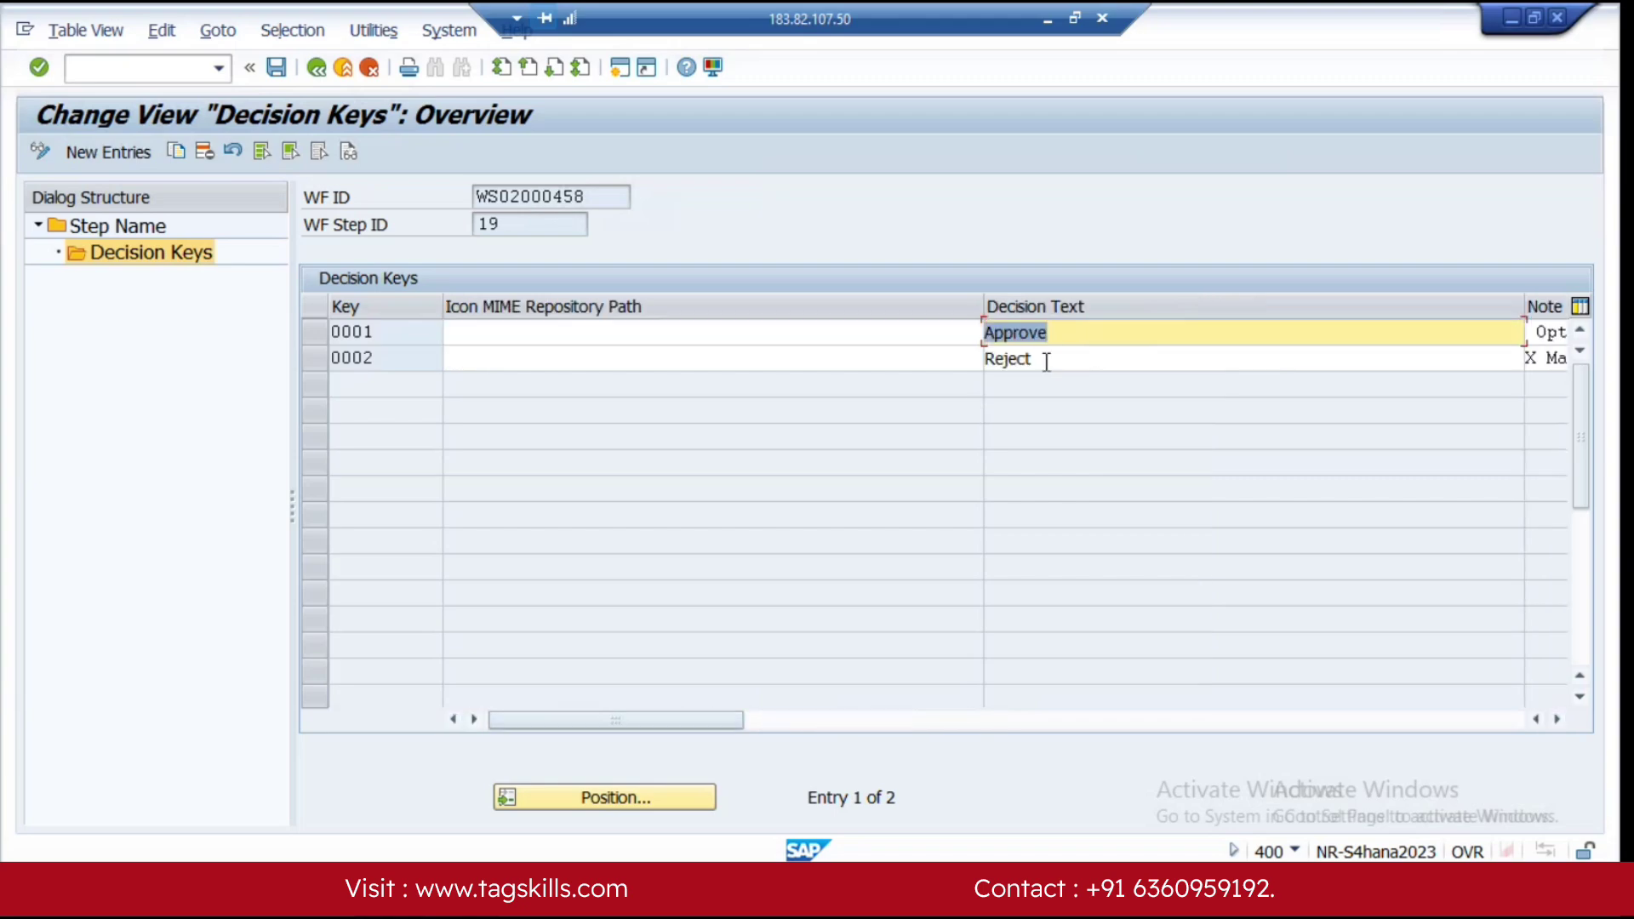
# Step: Set the Reject decision's note option to Mandatory and return to the Step Name overview
pyautogui.click(1047, 359)
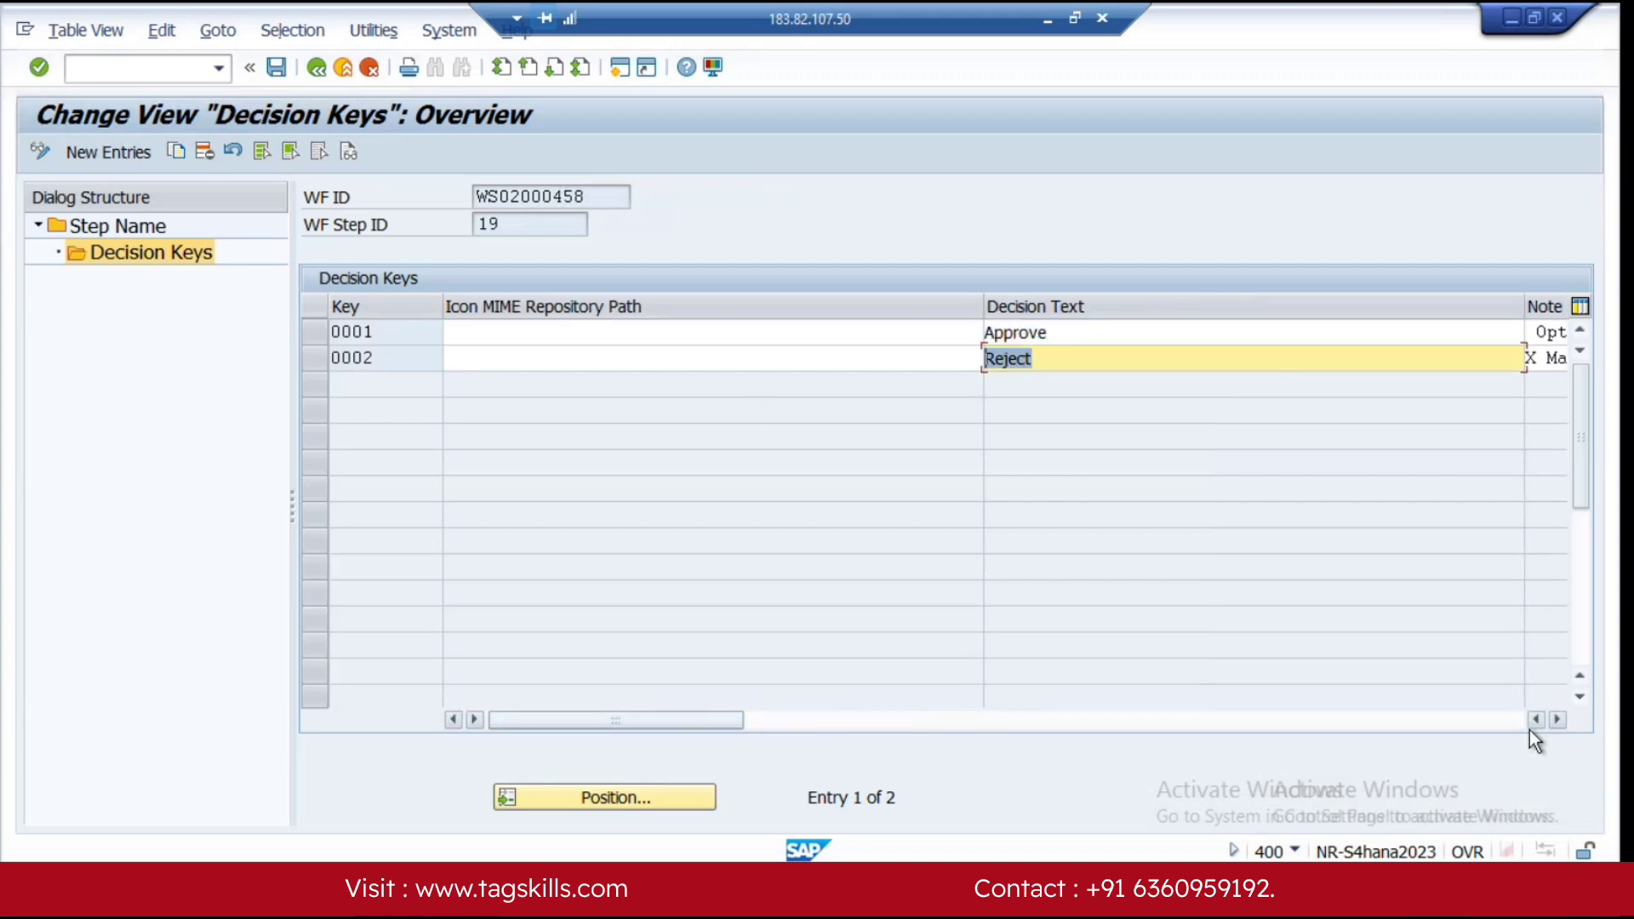
pyautogui.click(1557, 720)
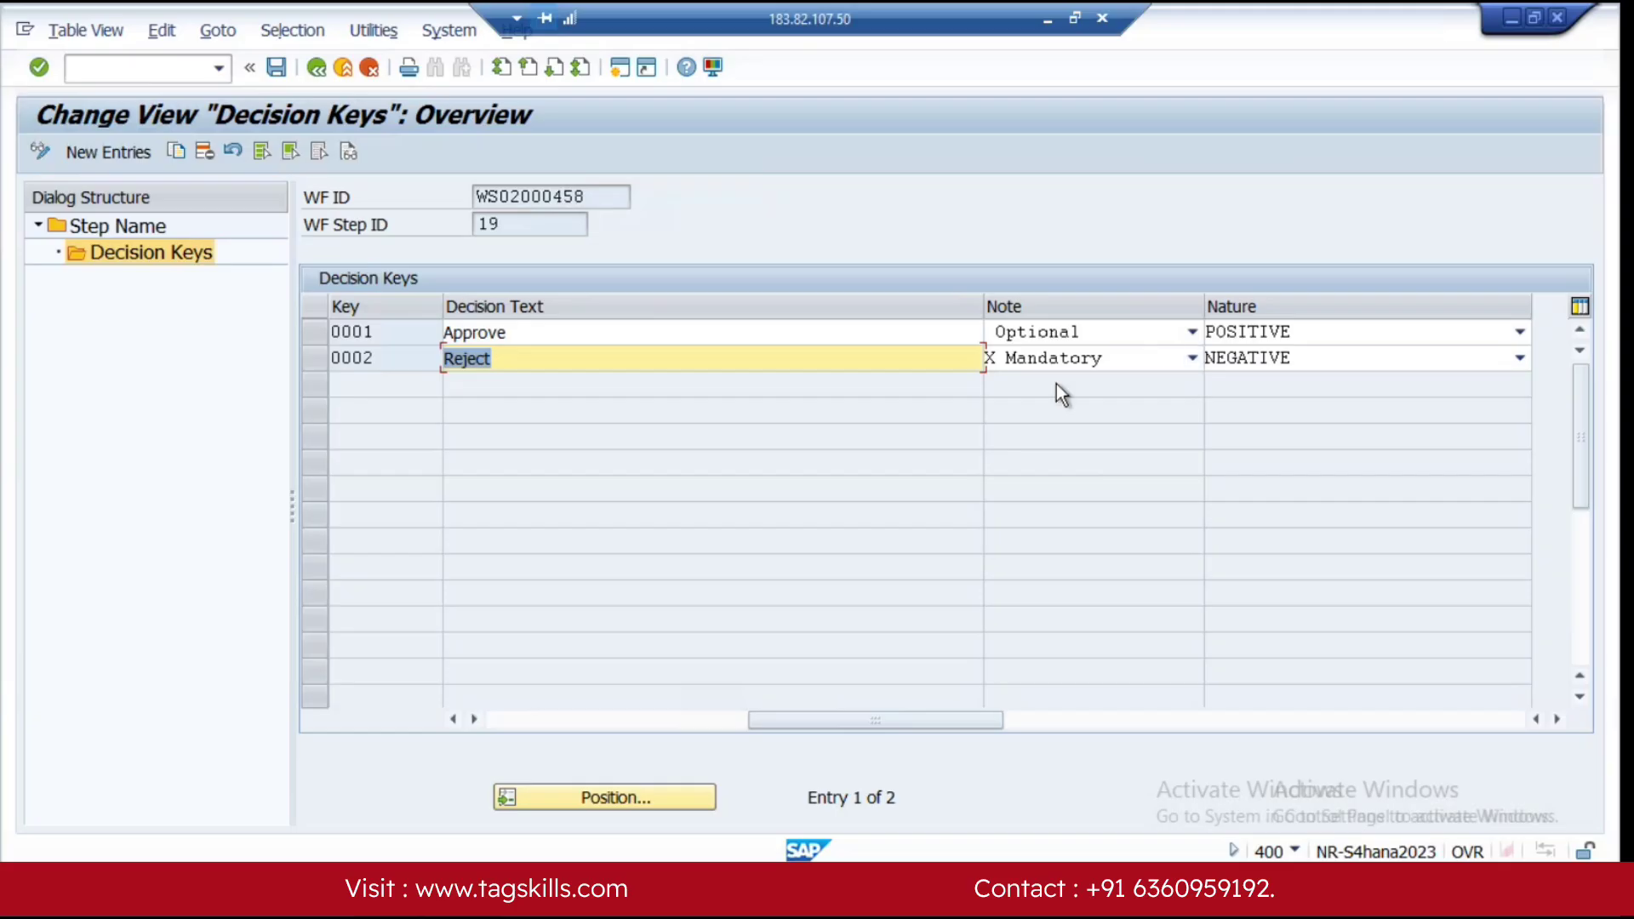
pyautogui.click(1193, 358)
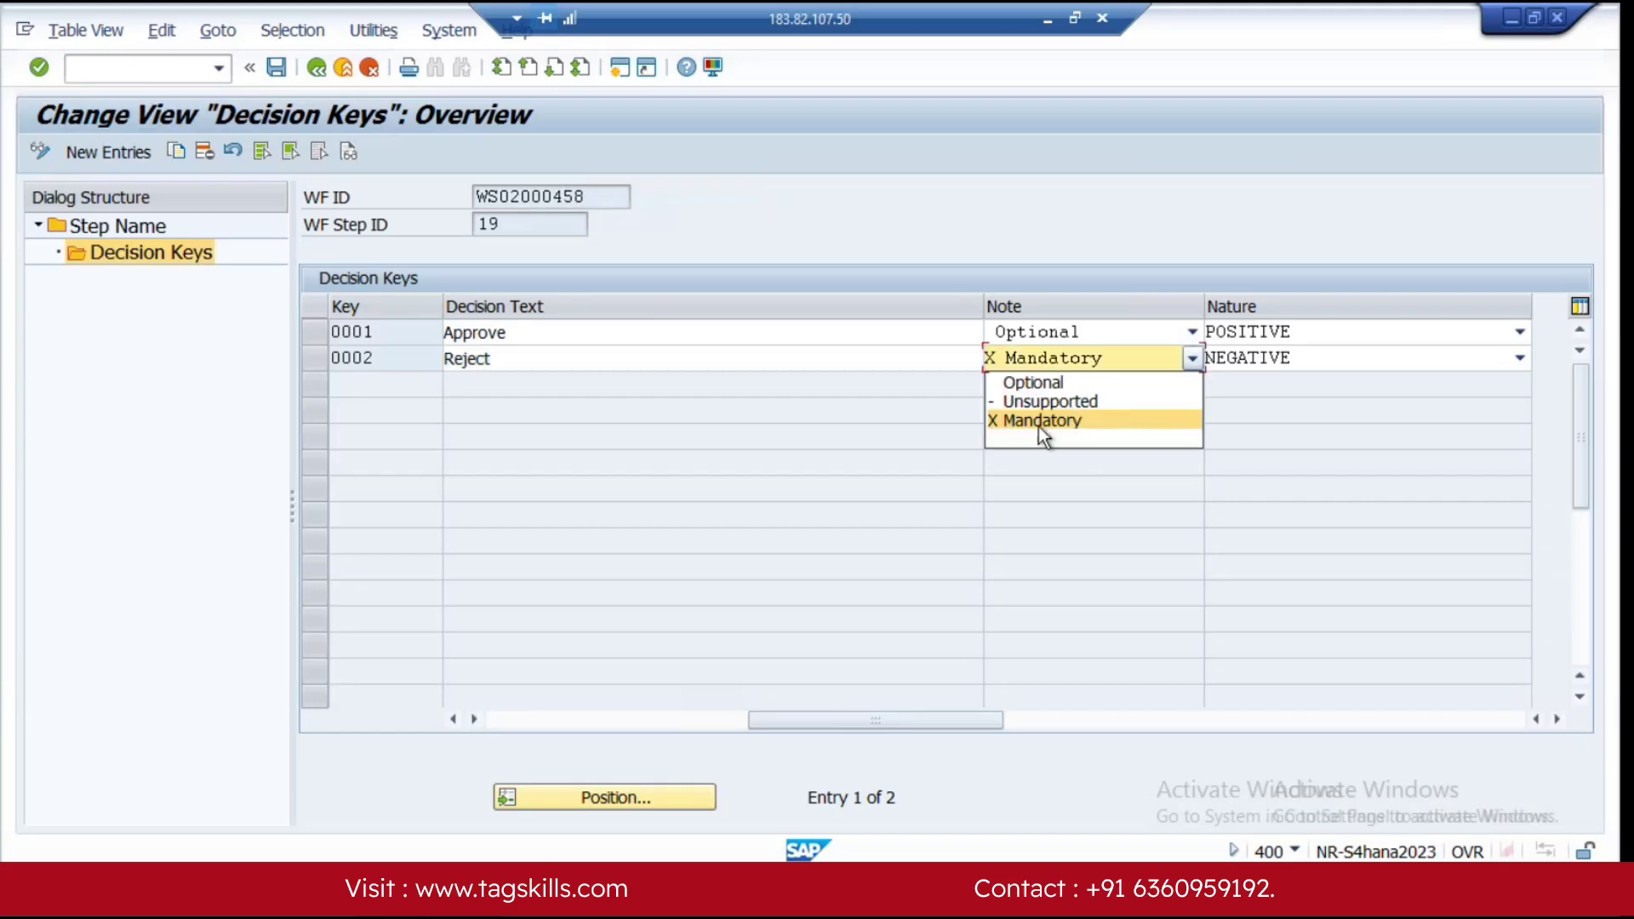
pyautogui.click(1040, 420)
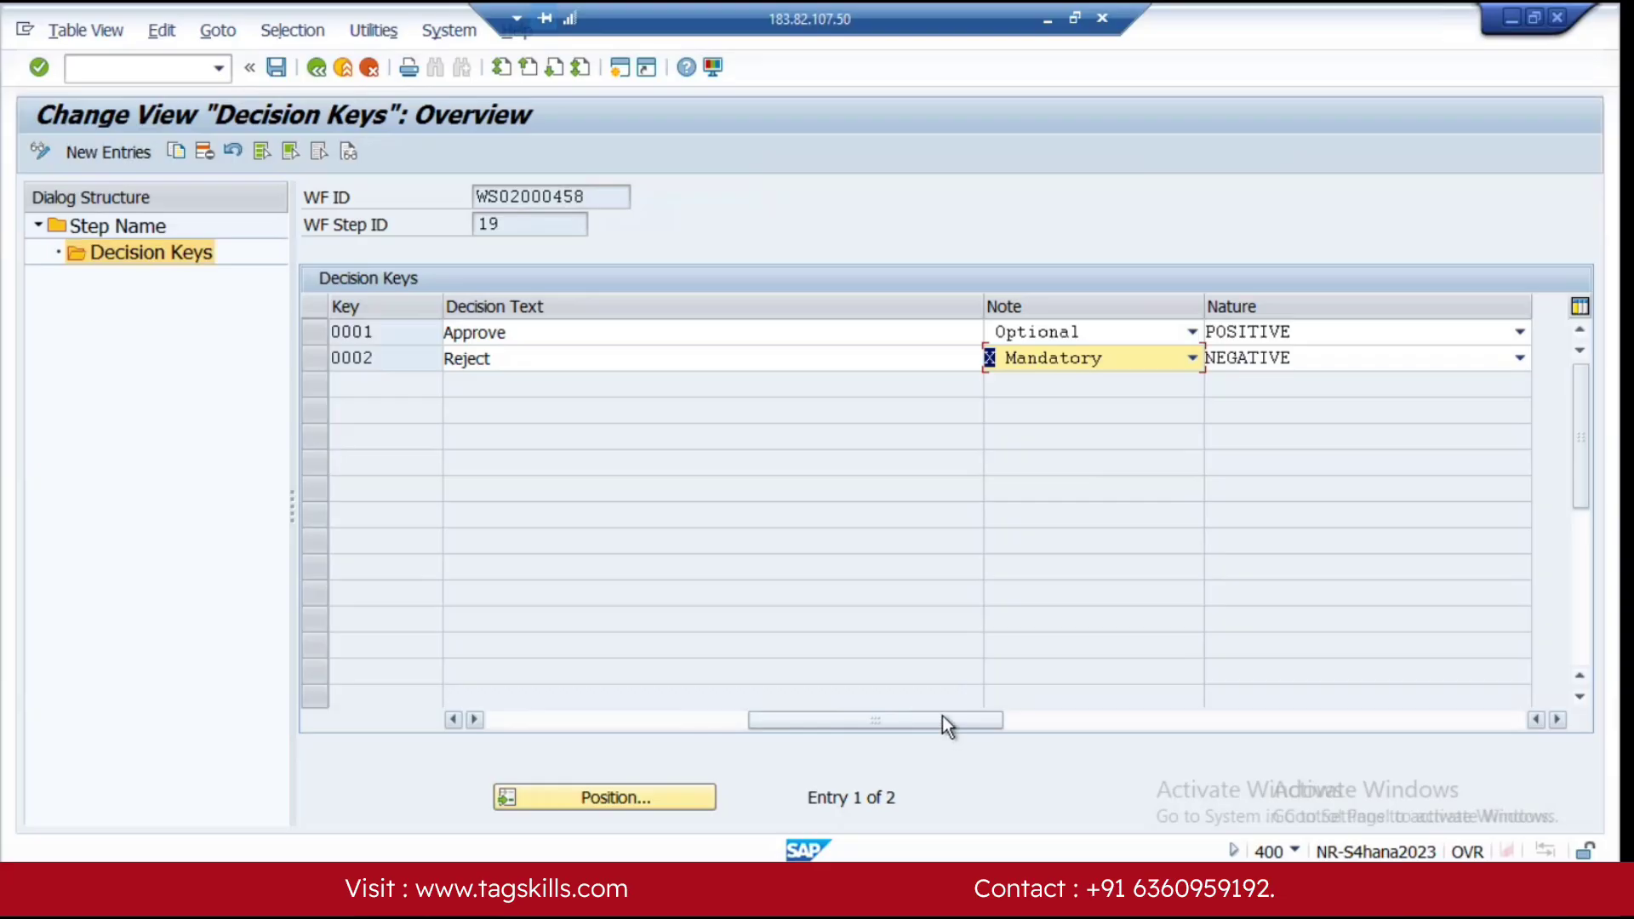
pyautogui.moveTo(942, 717); pyautogui.dragTo(645, 697)
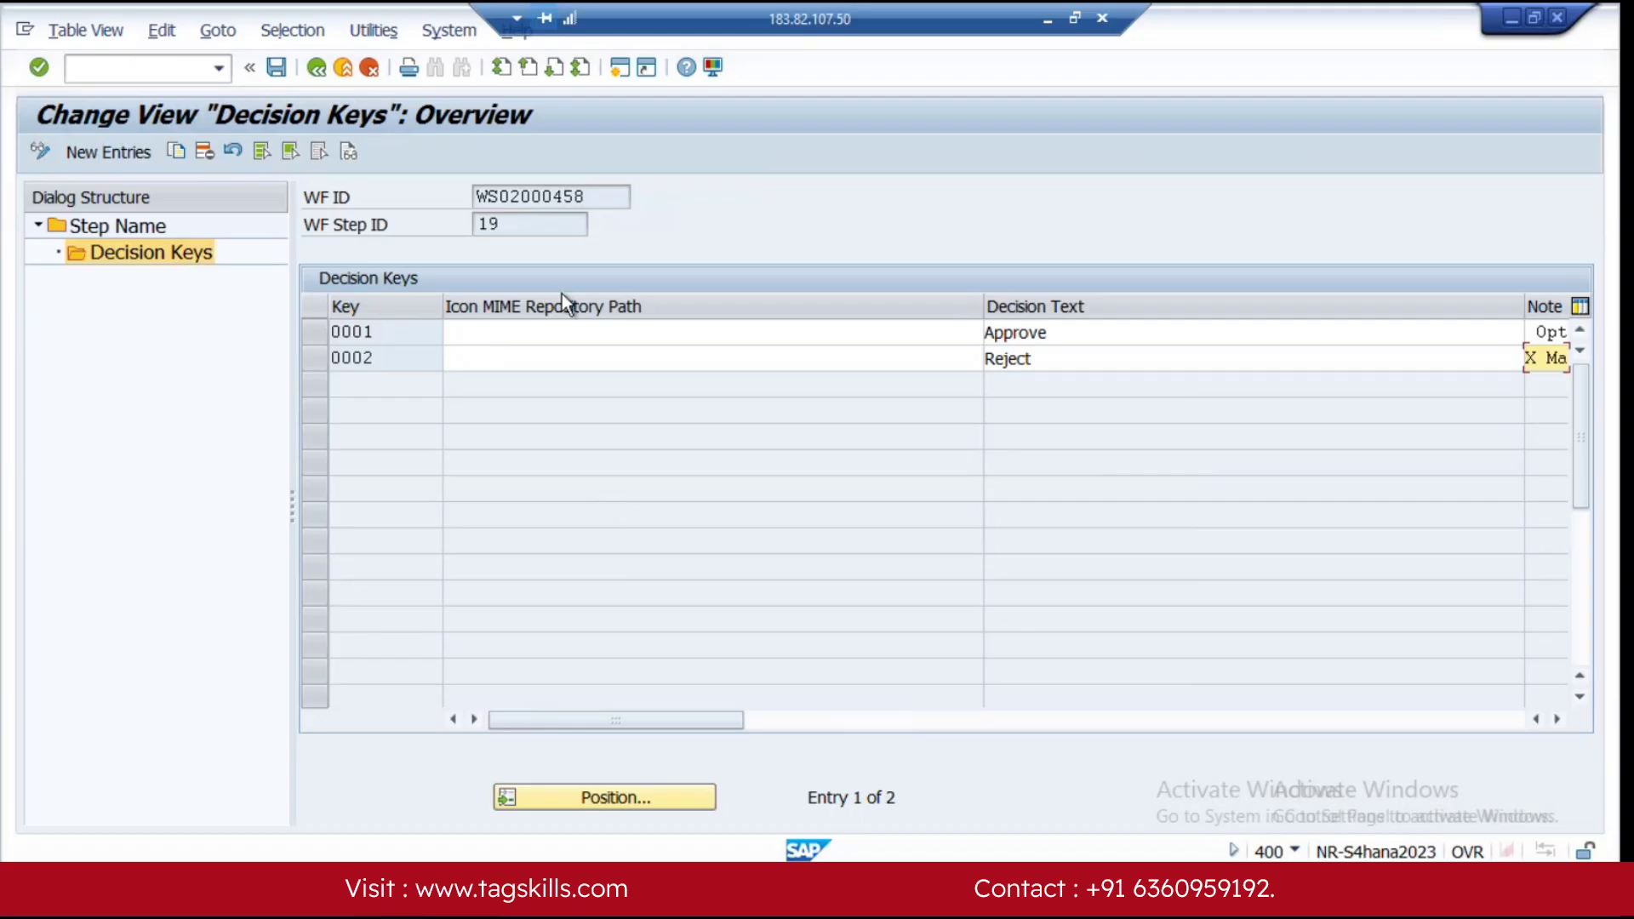
pyautogui.moveTo(585, 196); pyautogui.dragTo(324, 194)
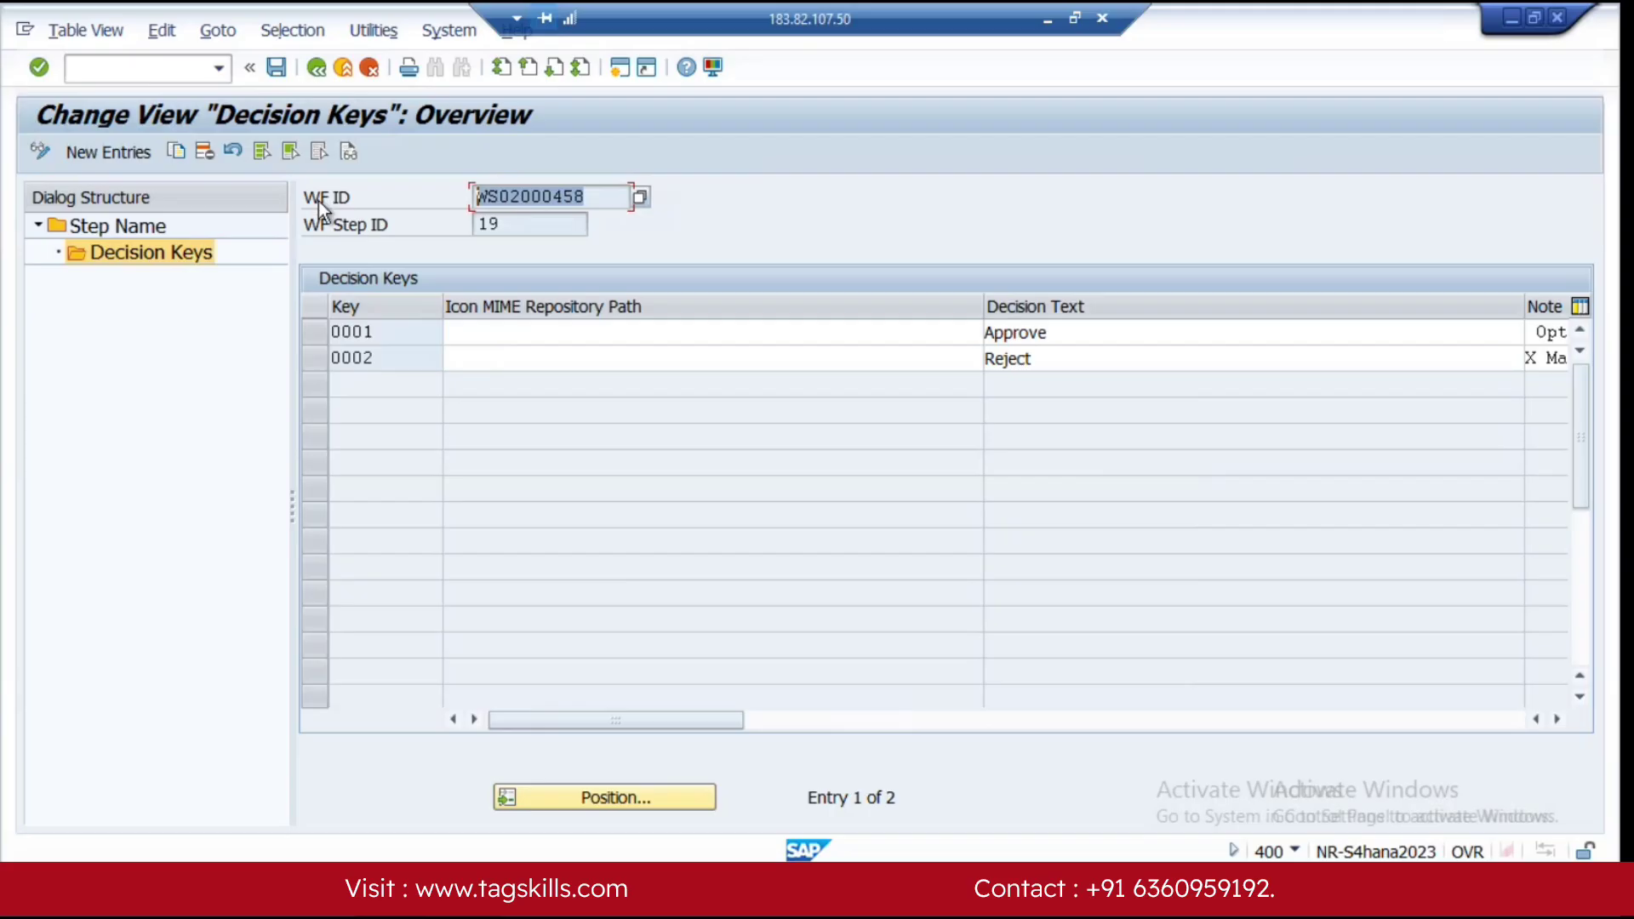
pyautogui.click(317, 68)
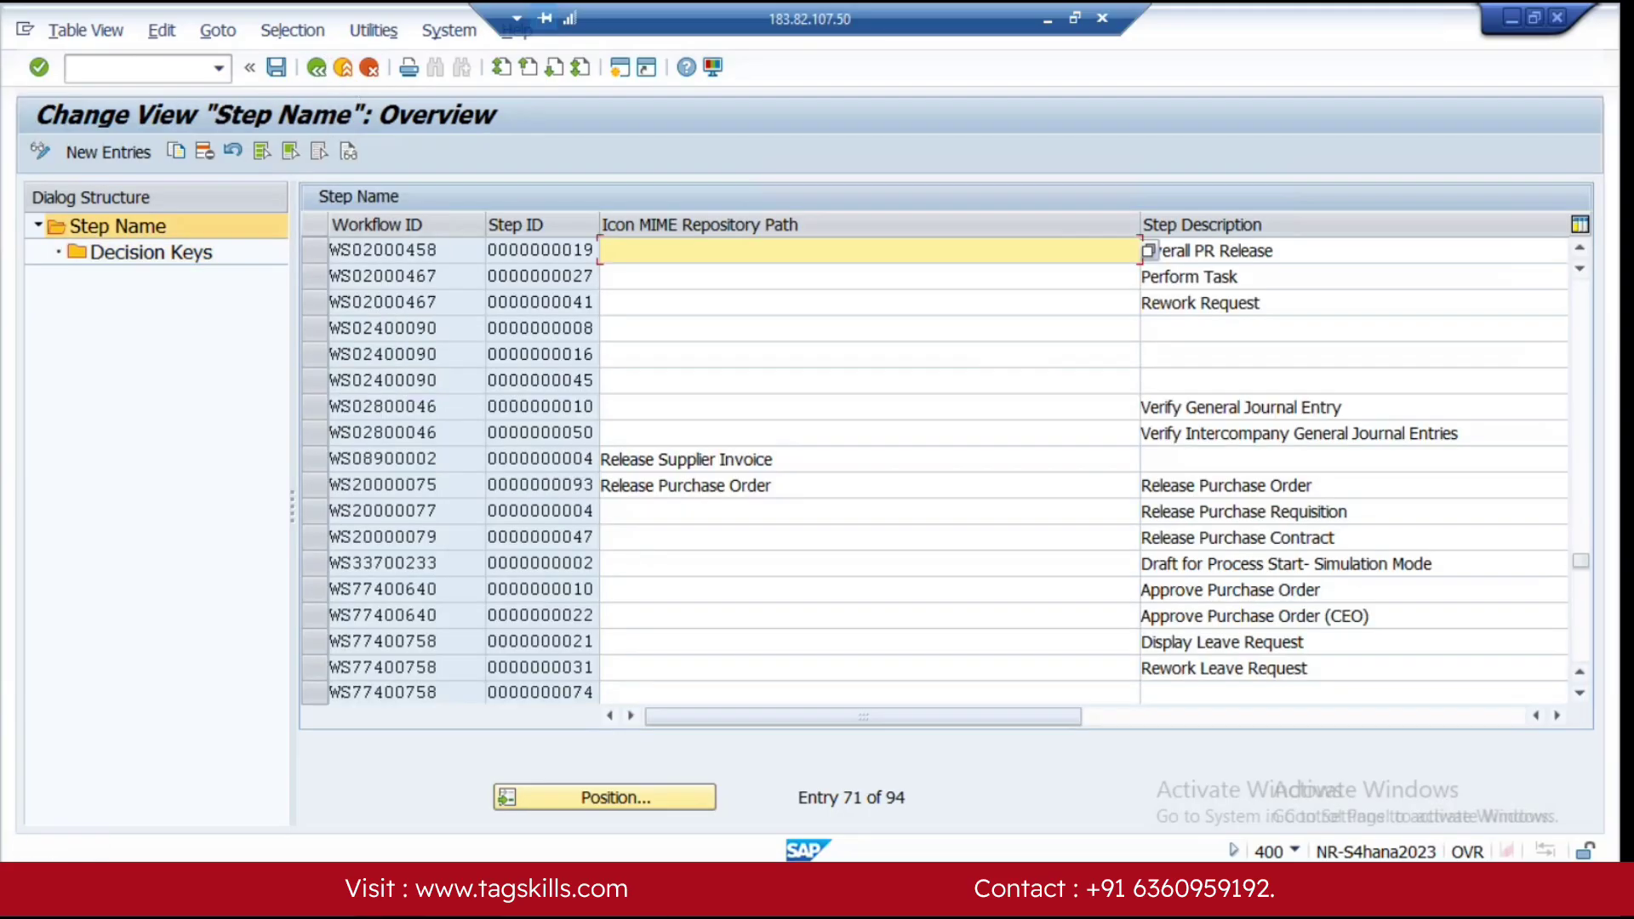
# Step: Check scenario IDs WS02000471 and WS00800238 in the Word document, then return to the SAP Step Name overview
pyautogui.moveTo(463, 889)
pyautogui.click(462, 771)
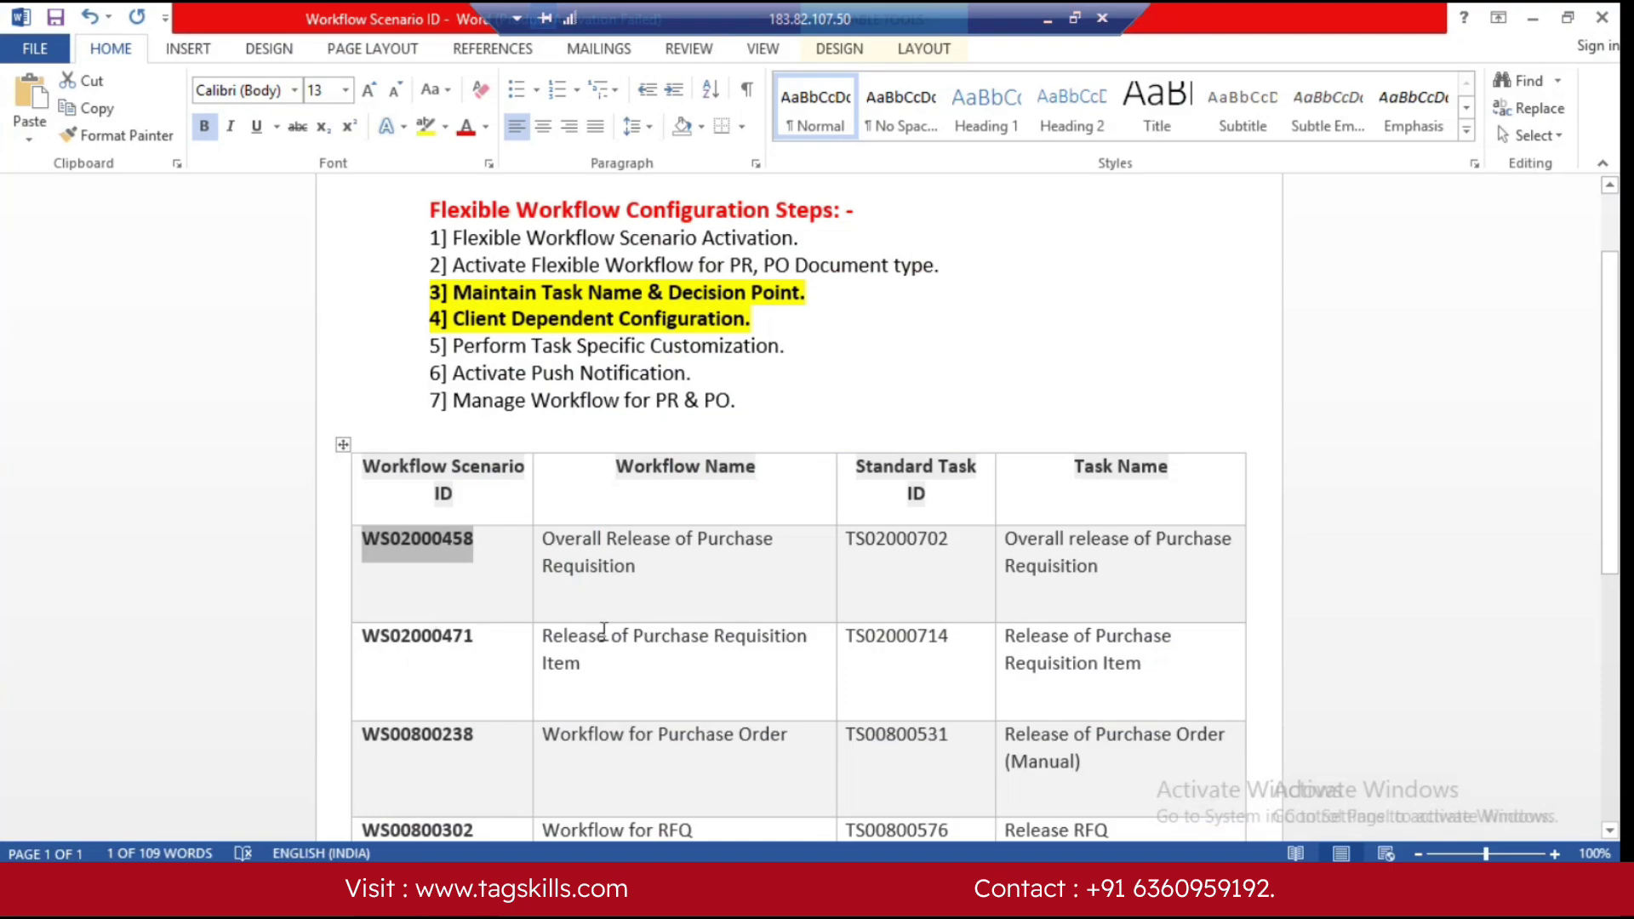
pyautogui.moveTo(474, 647); pyautogui.dragTo(361, 647)
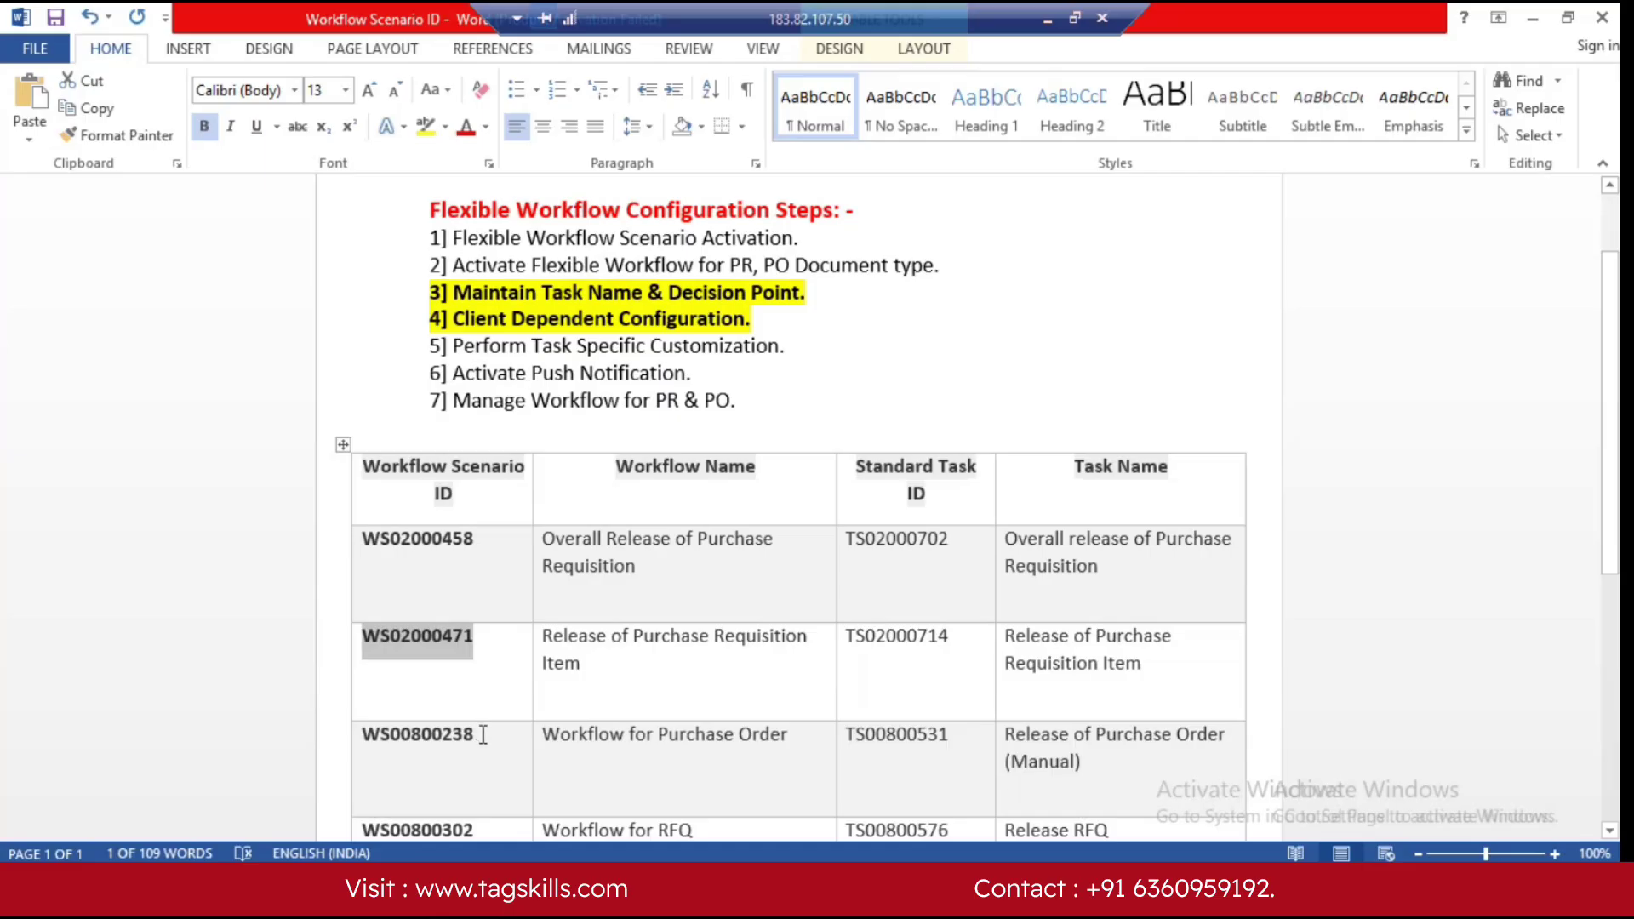
pyautogui.moveTo(480, 733); pyautogui.dragTo(354, 731)
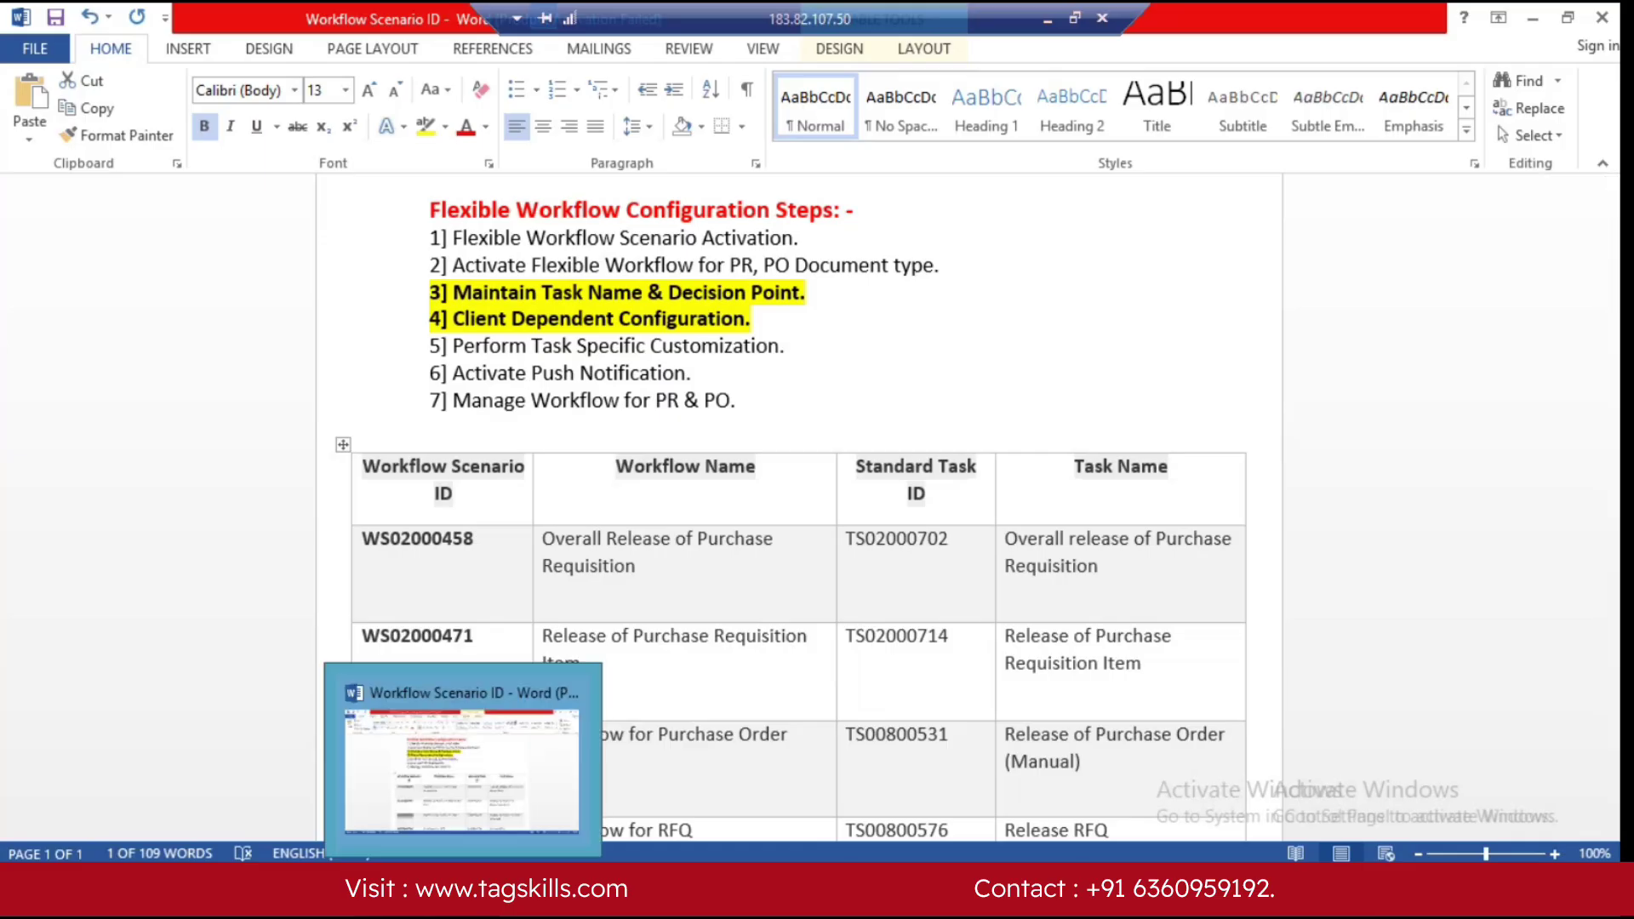
pyautogui.moveTo(390, 885)
pyautogui.click(426, 793)
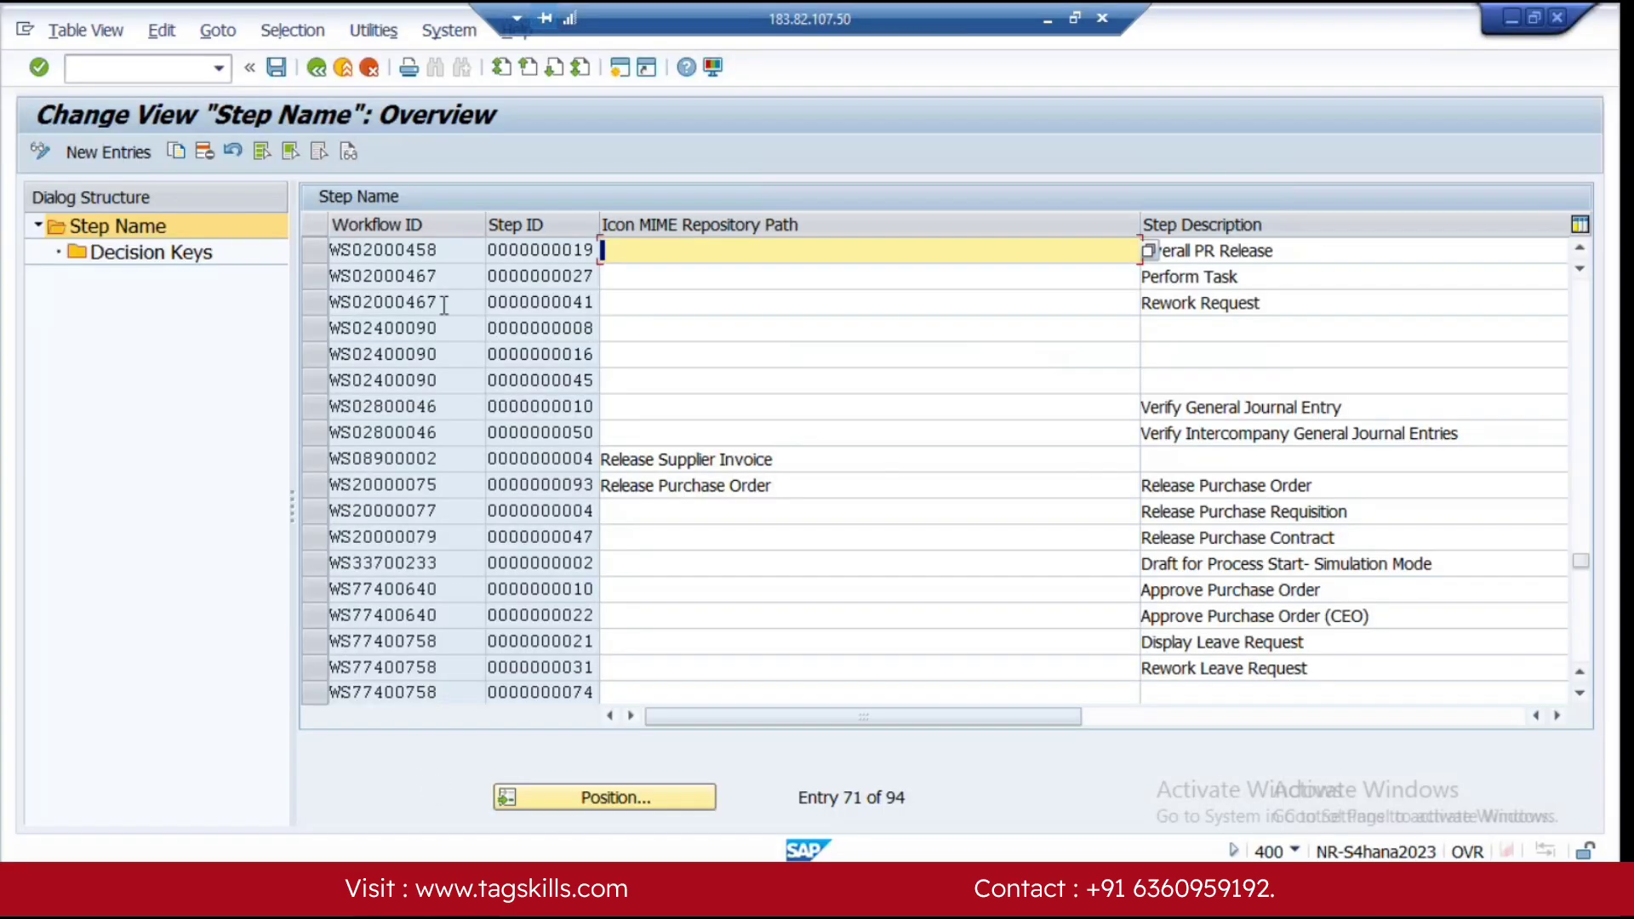
# Step: Position the Step Name list at workflow ID WS00800238, pasting the copied ID as the WF ID
pyautogui.click(1292, 246)
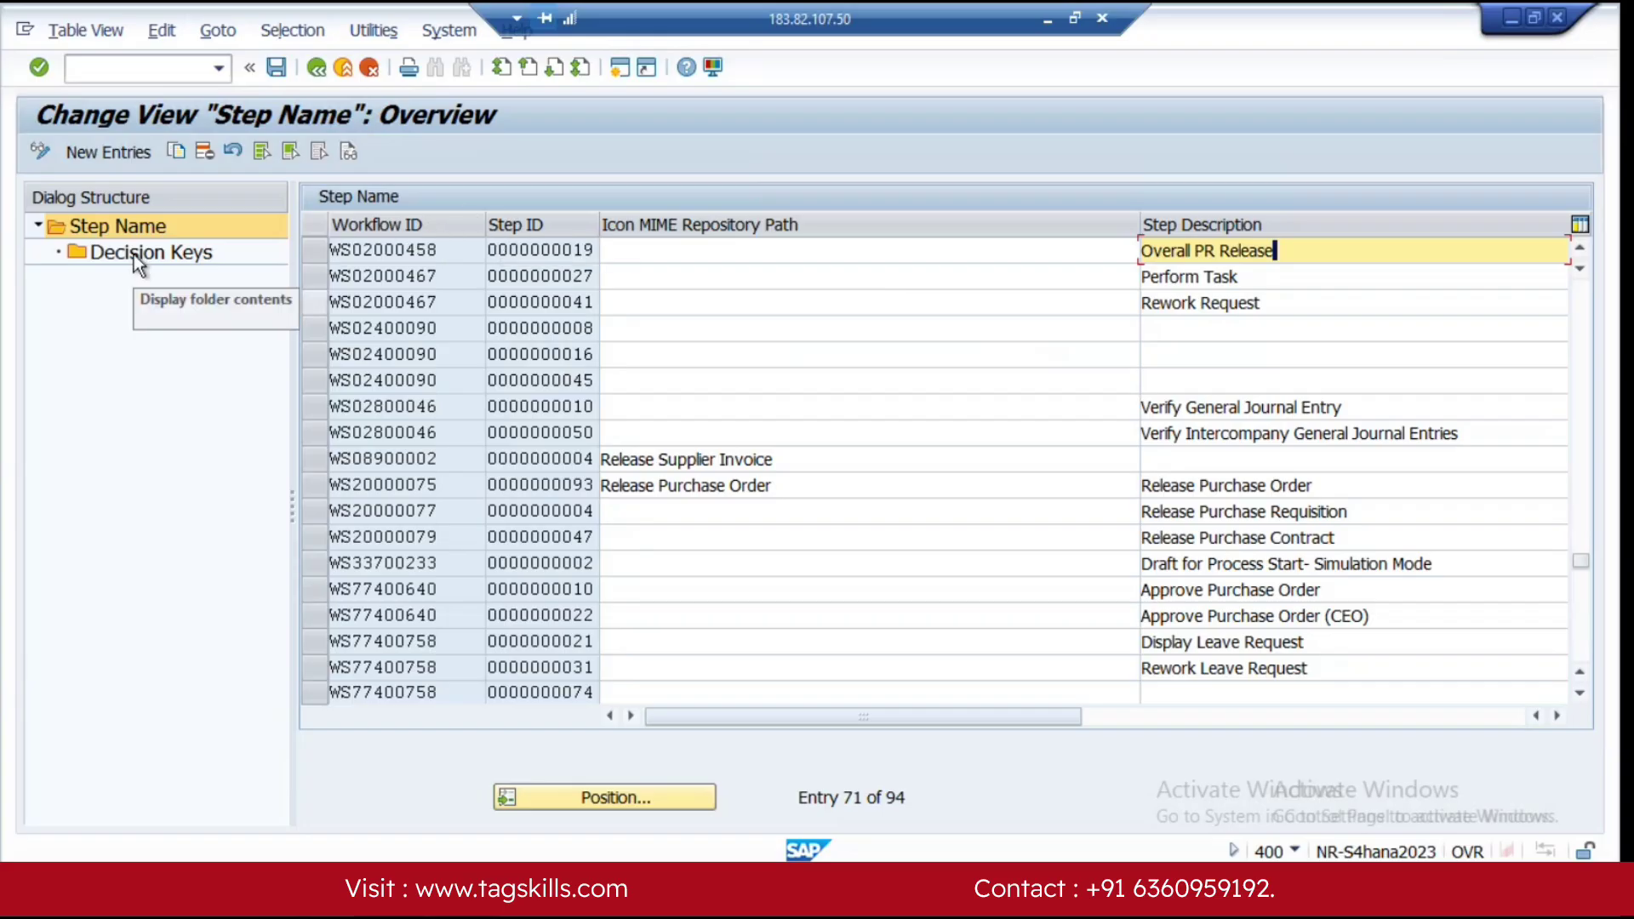
pyautogui.click(667, 809)
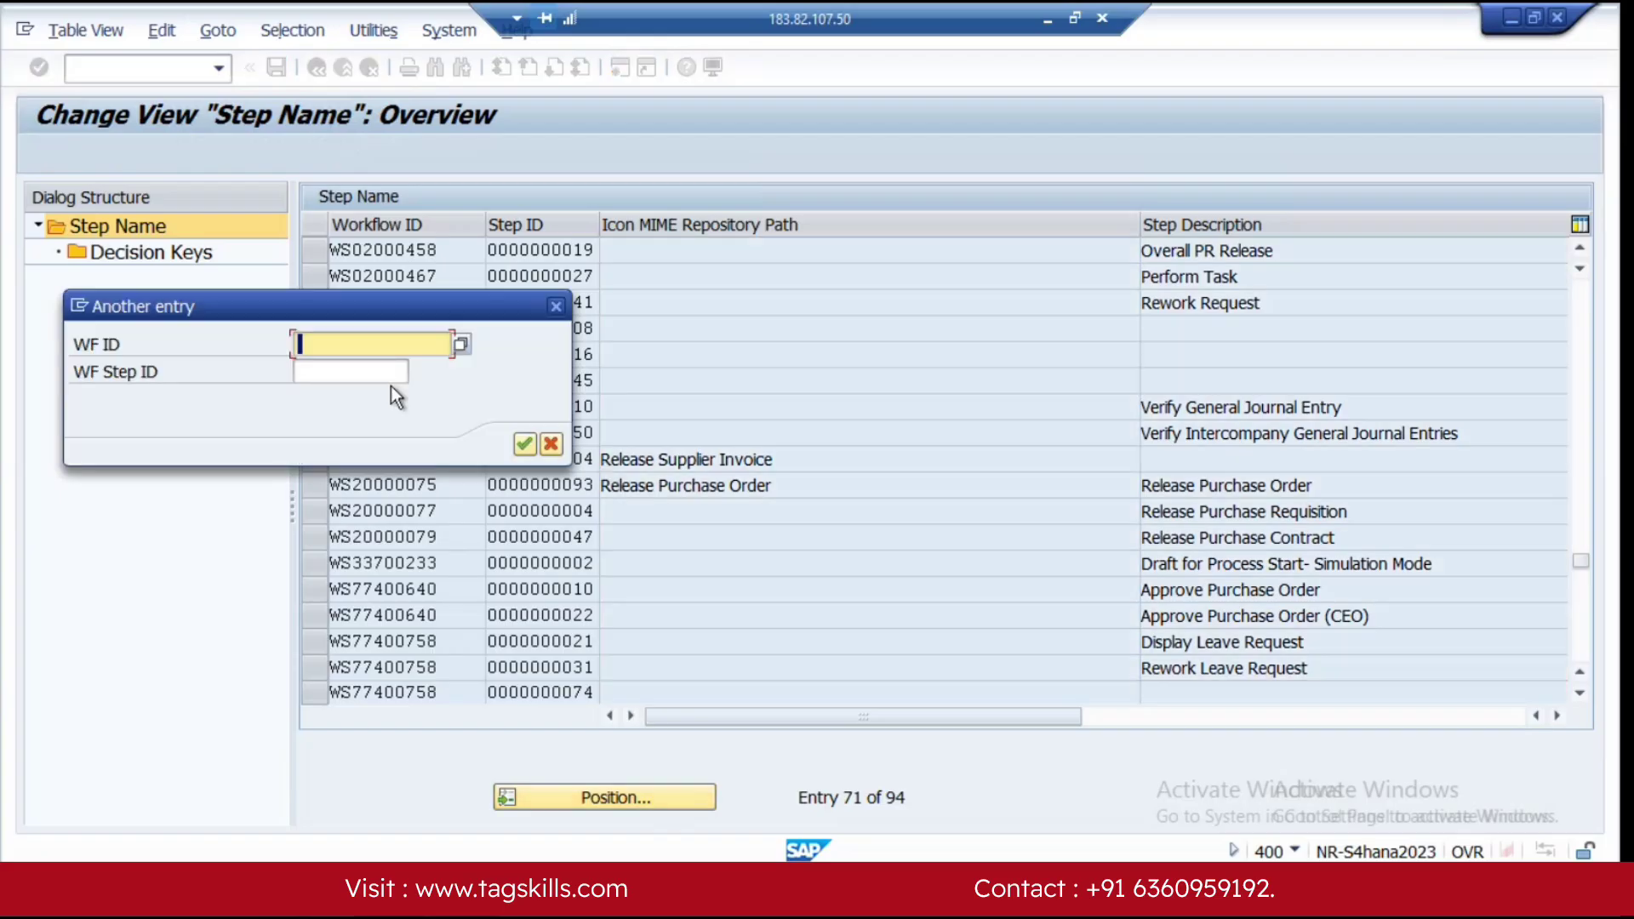
pyautogui.hotkey('ctrl', 'v')
pyautogui.click(525, 446)
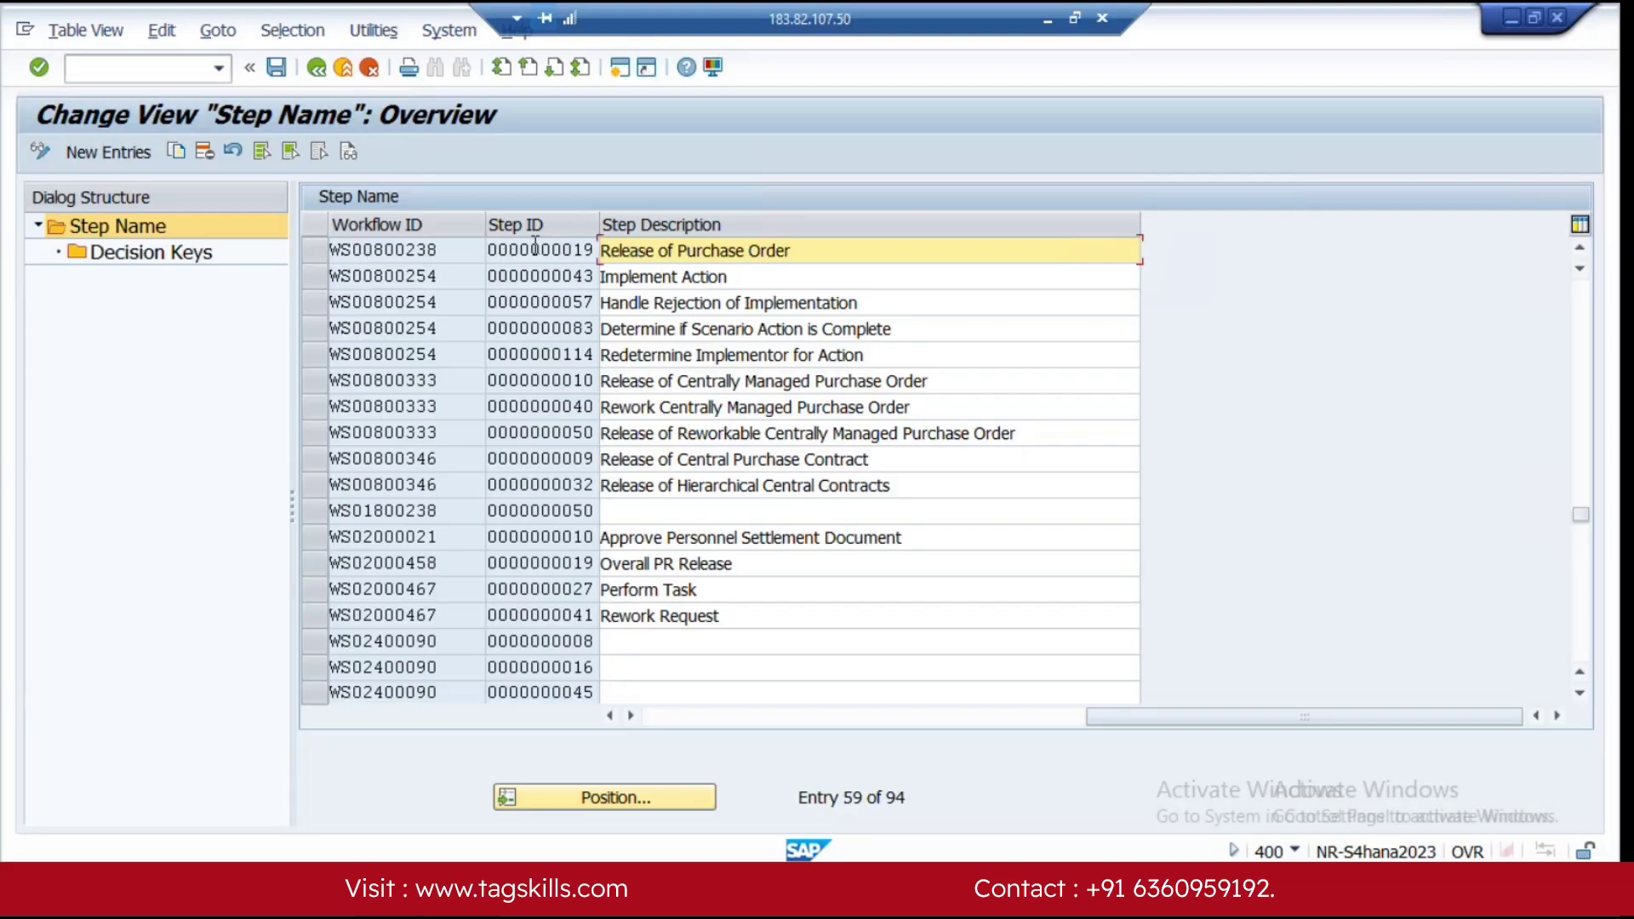
# Step: Open the decision keys of workflow WS00800238, step 19, and view their decision text, note and nature
pyautogui.click(319, 252)
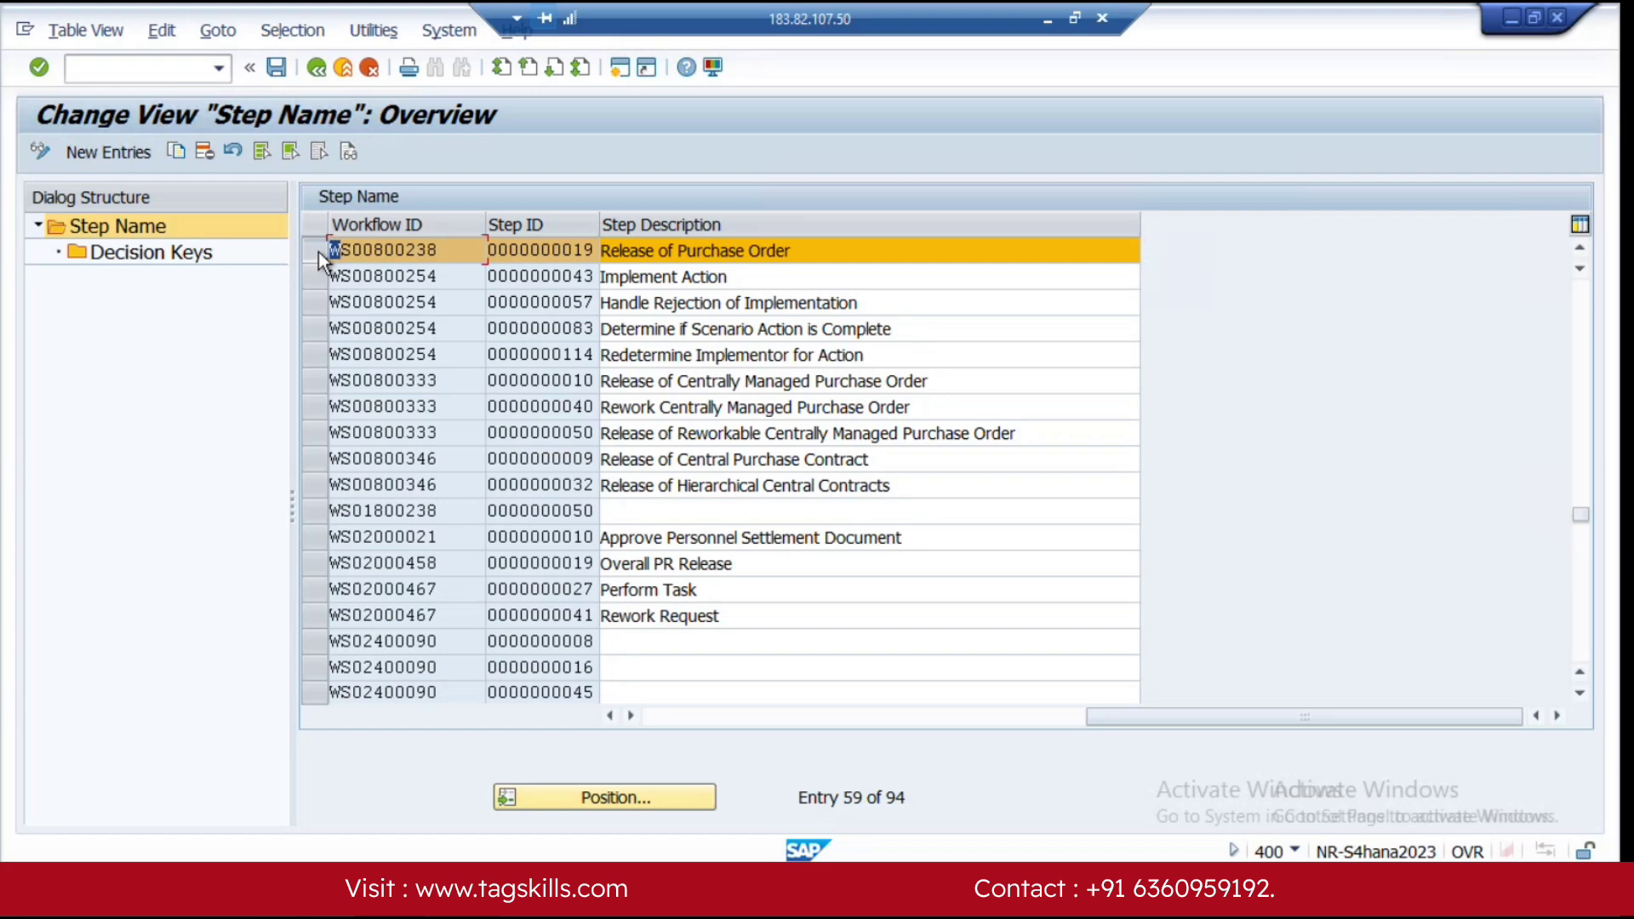
pyautogui.click(145, 252)
pyautogui.doubleClick(145, 250)
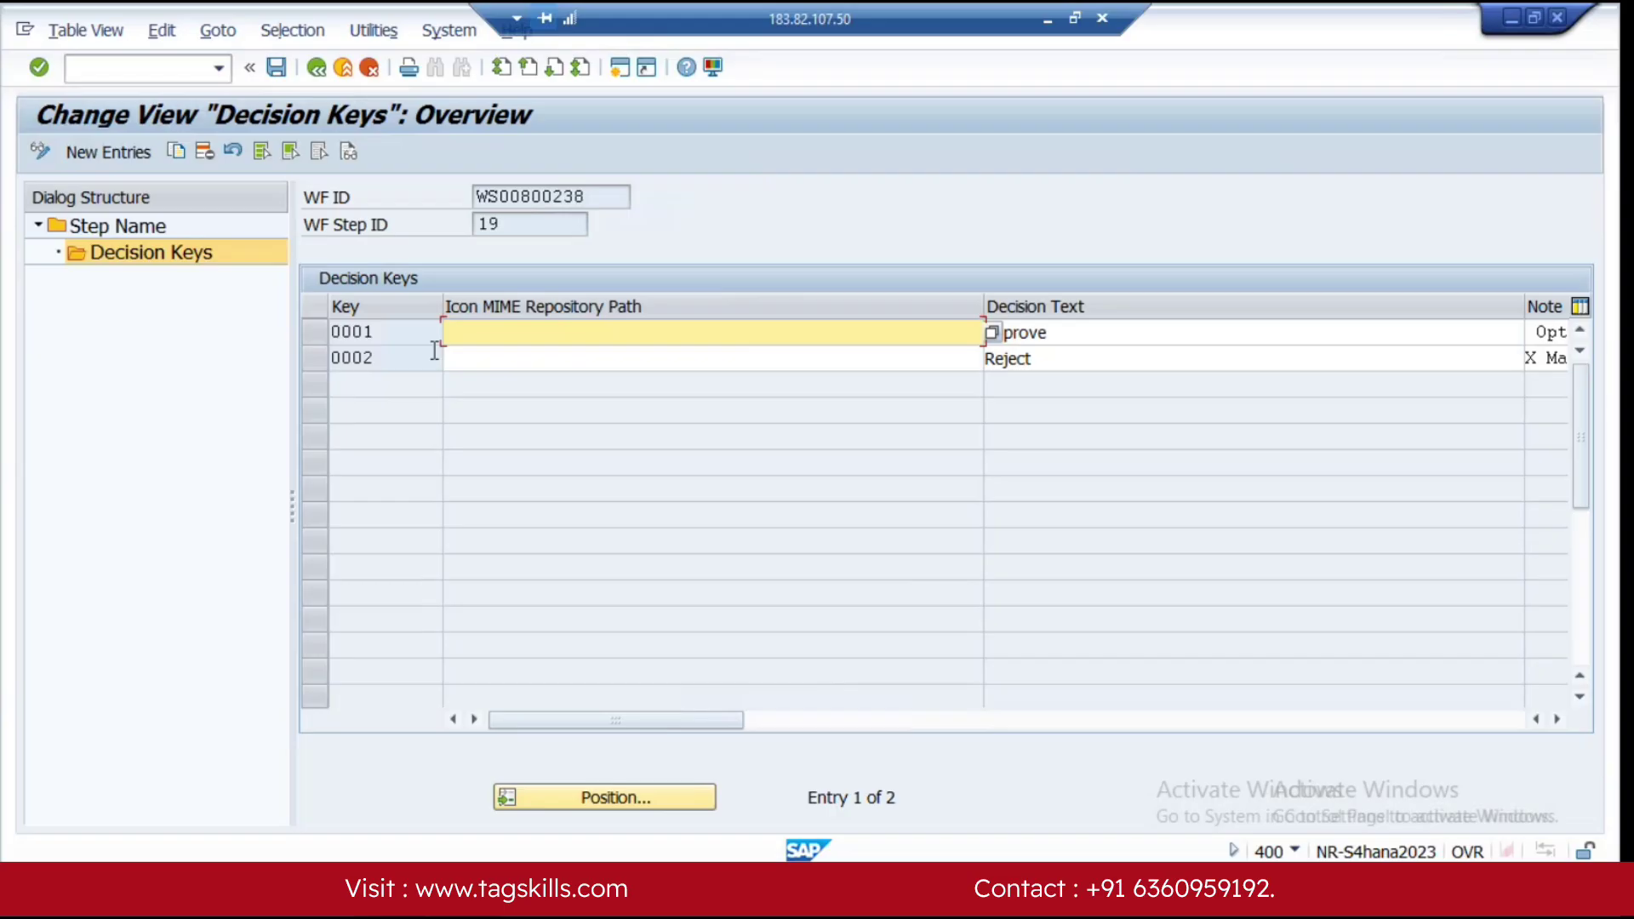
pyautogui.click(380, 331)
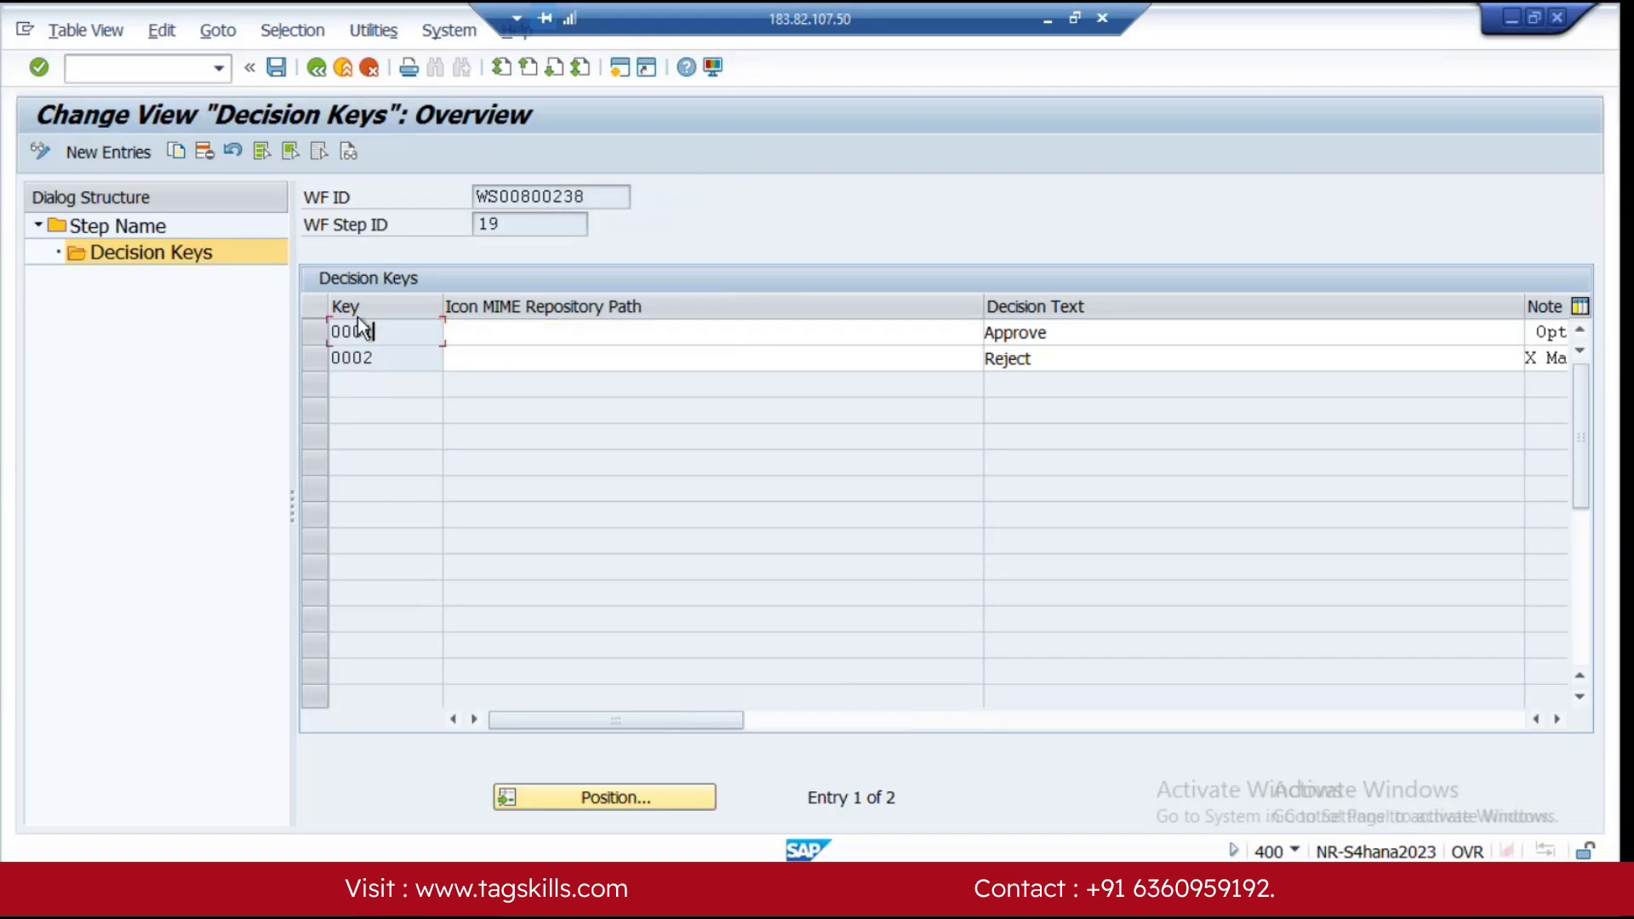
pyautogui.click(1557, 720)
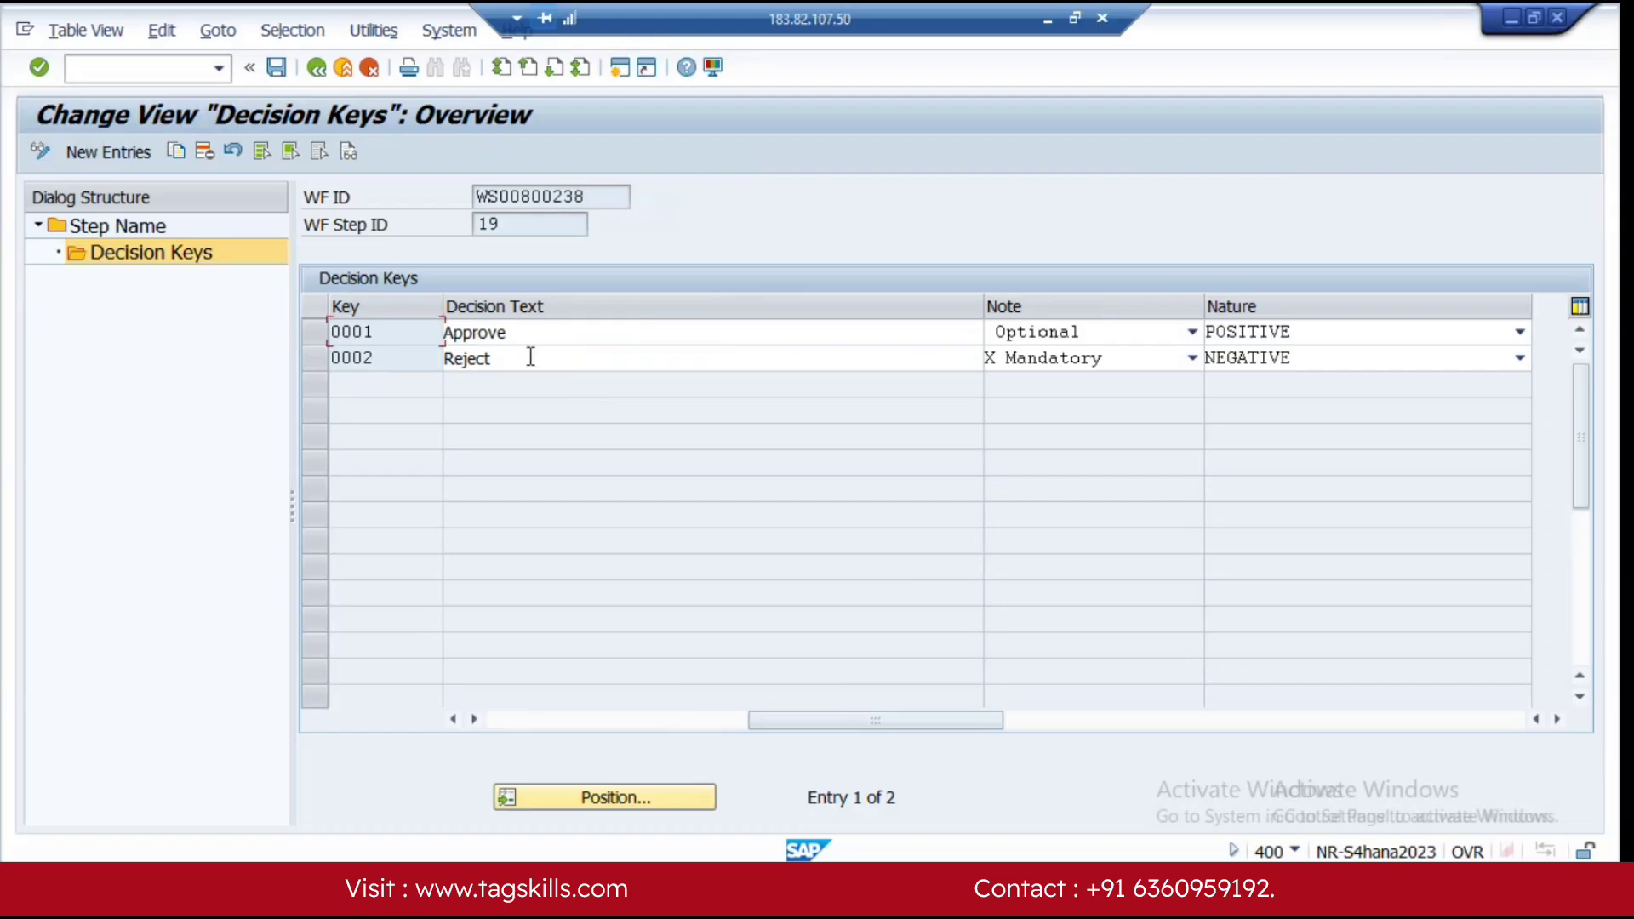
# Step: Set the Reject decision's note option to Mandatory for WS00800238 and return to the implementation guide structure
pyautogui.moveTo(529, 357); pyautogui.dragTo(297, 361)
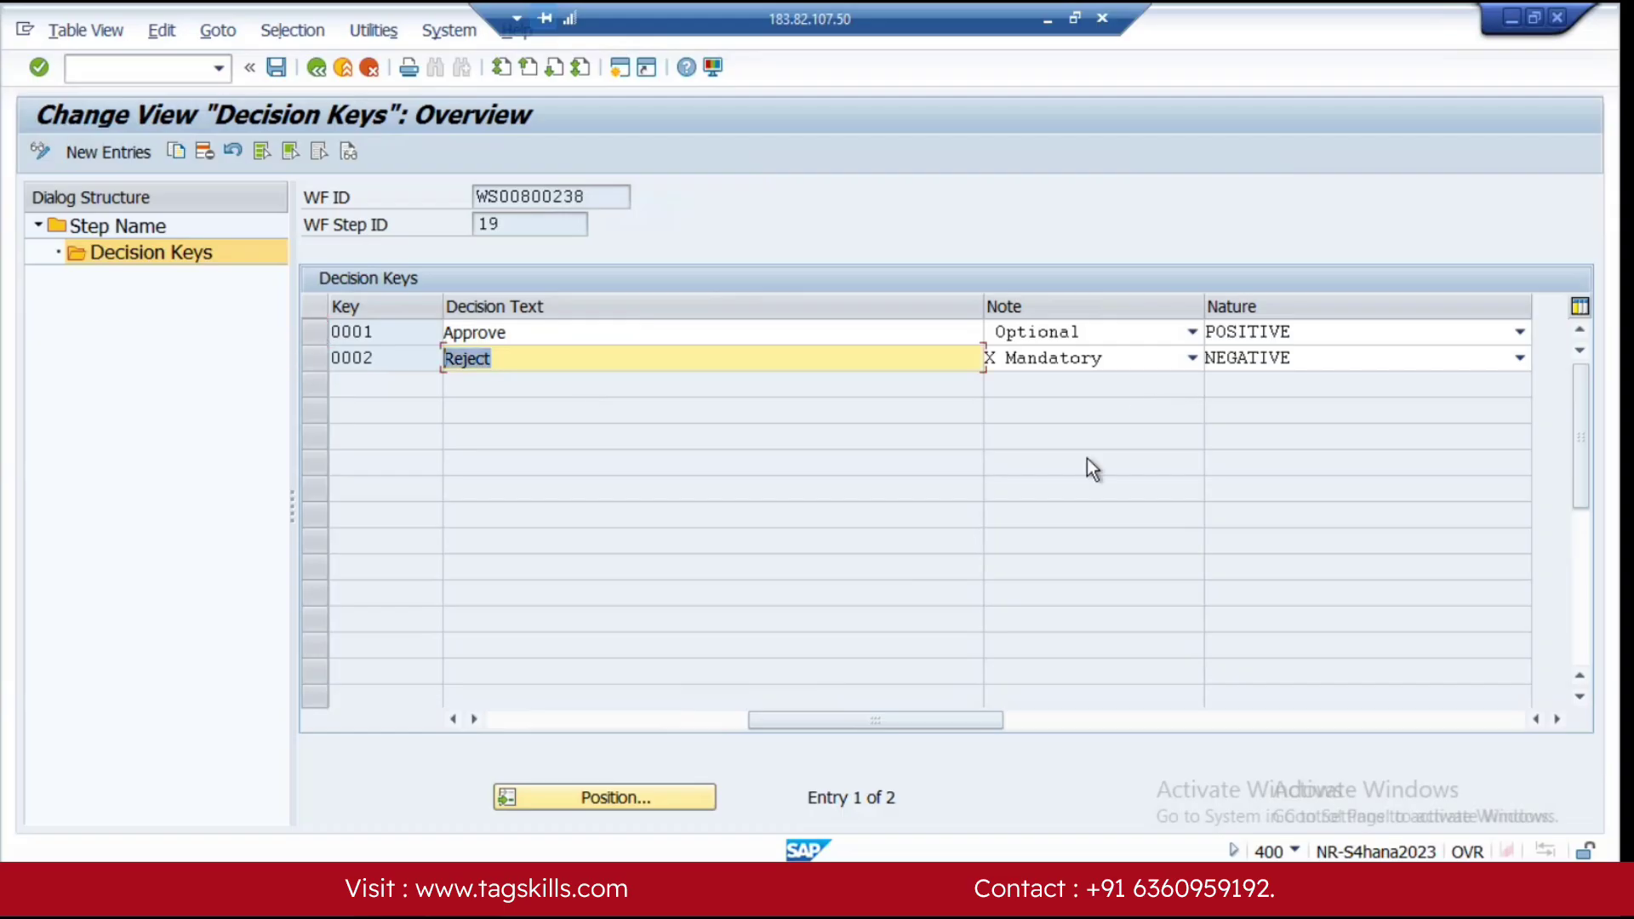
pyautogui.click(1191, 357)
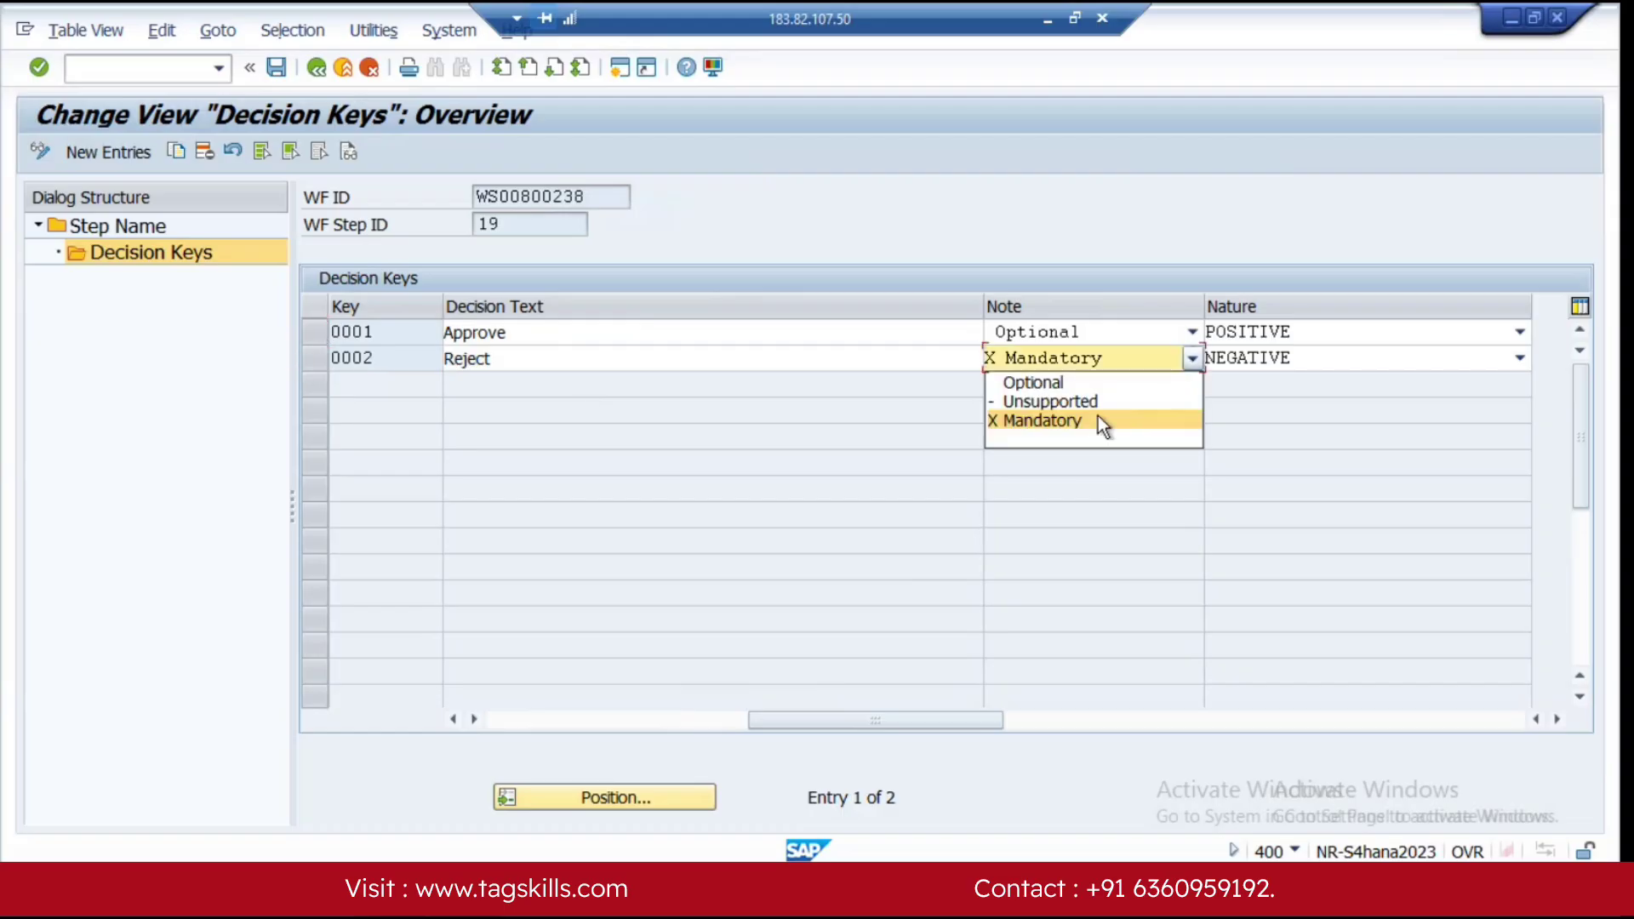
pyautogui.click(1098, 415)
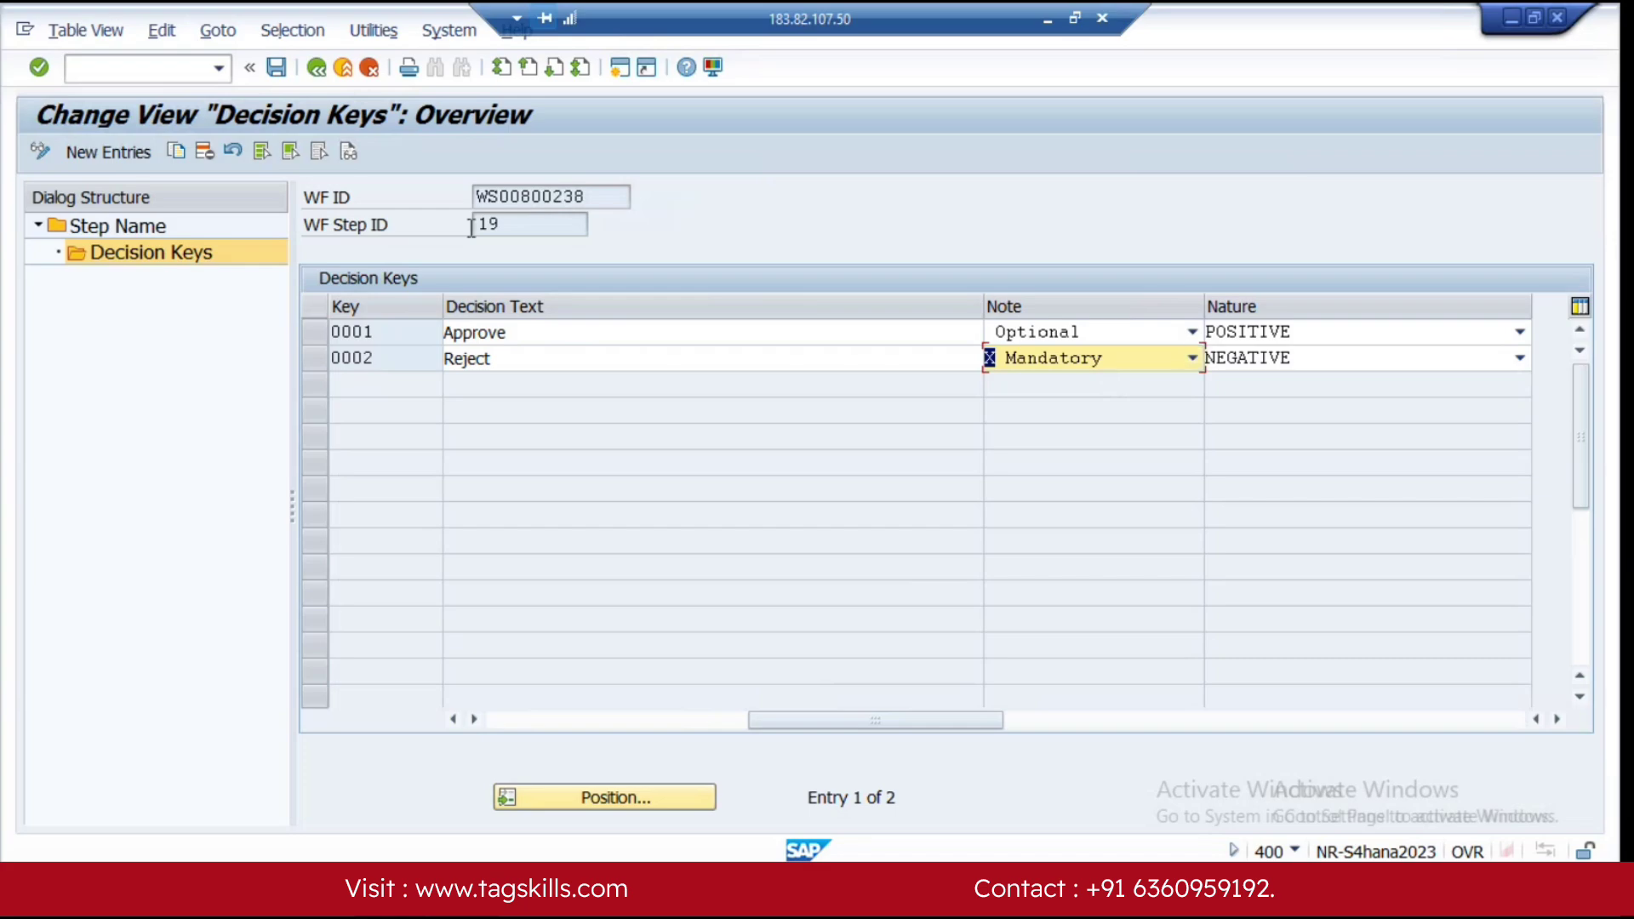
pyautogui.click(316, 68)
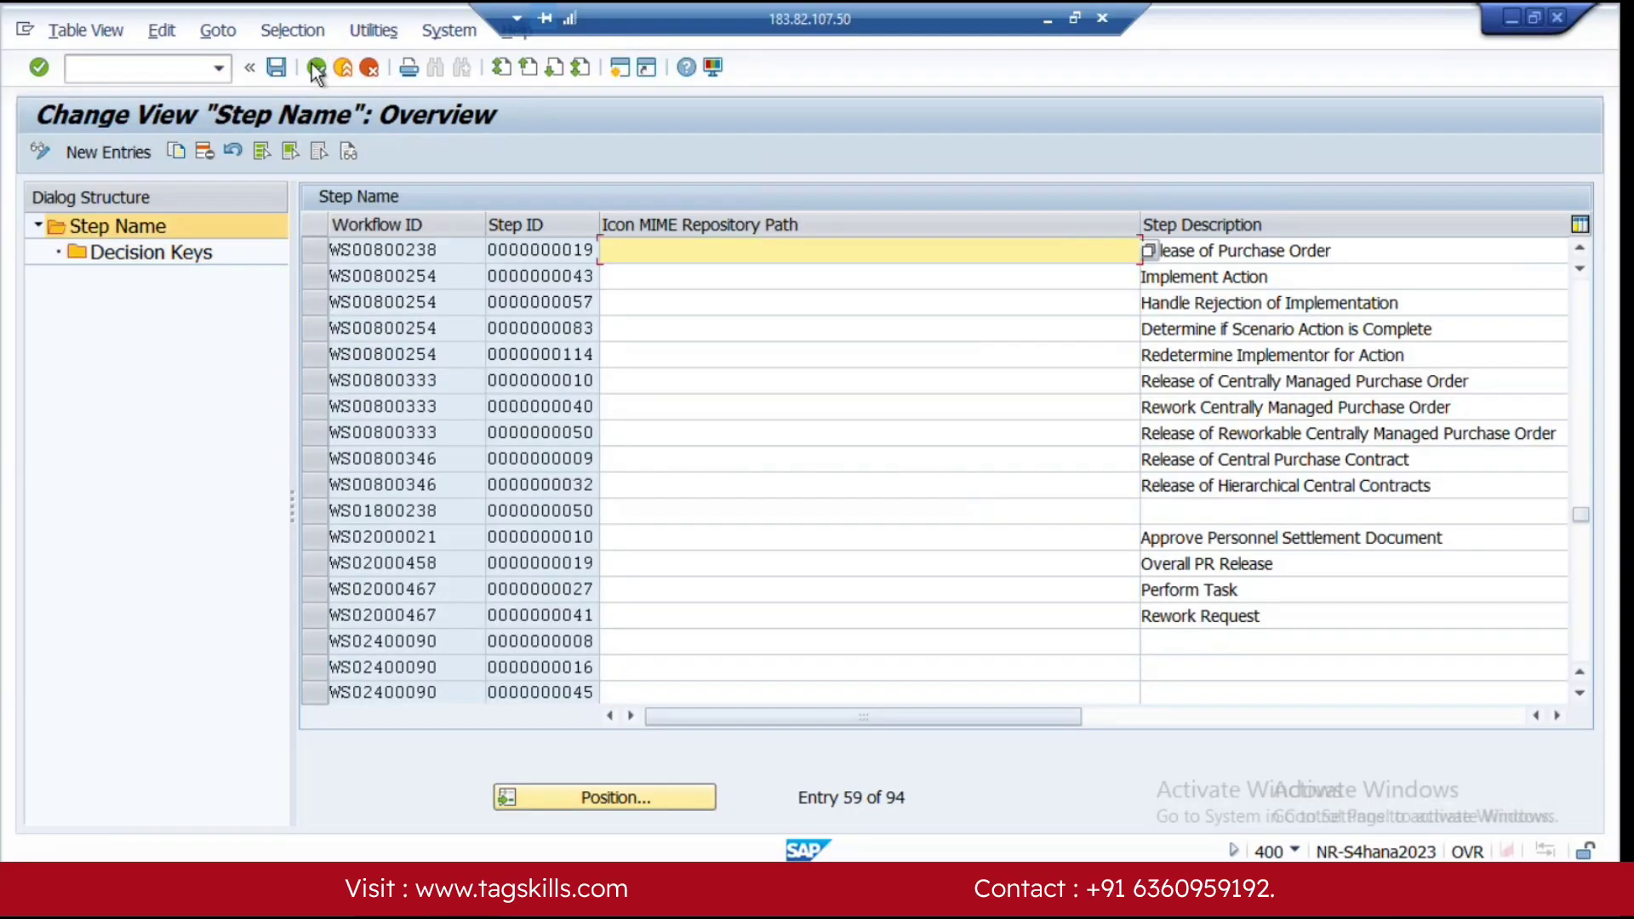
pyautogui.click(316, 68)
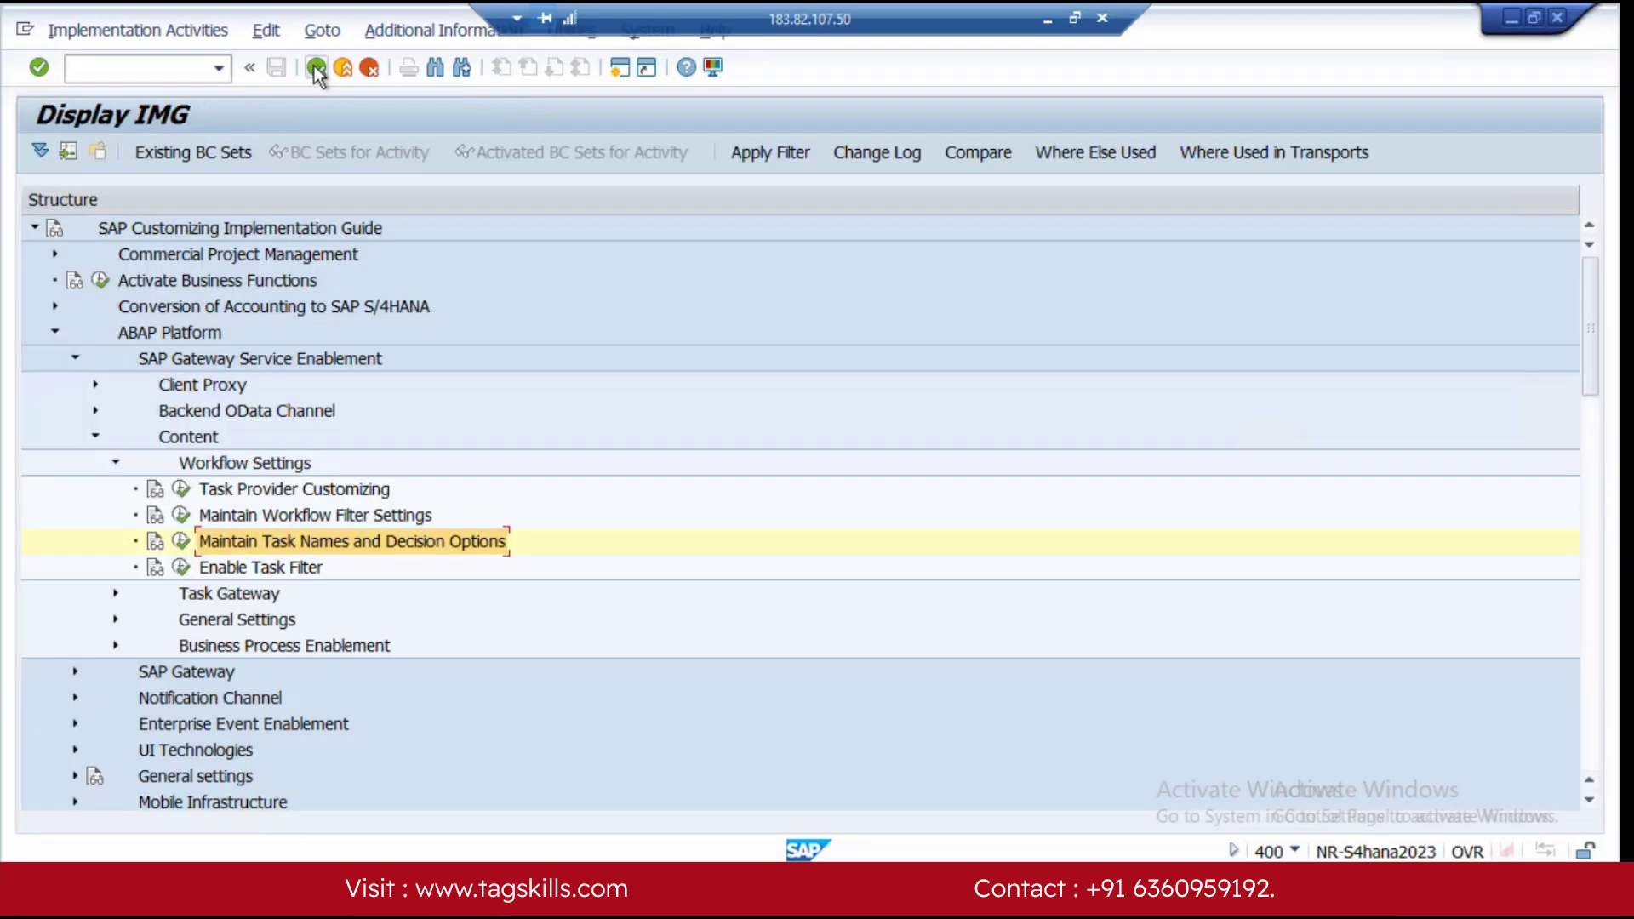
# Step: Collapse Workflow Settings, check step 4, Client Dependent Configuration, in the Word document, and return to the SAP implementation guide
pyautogui.click(116, 464)
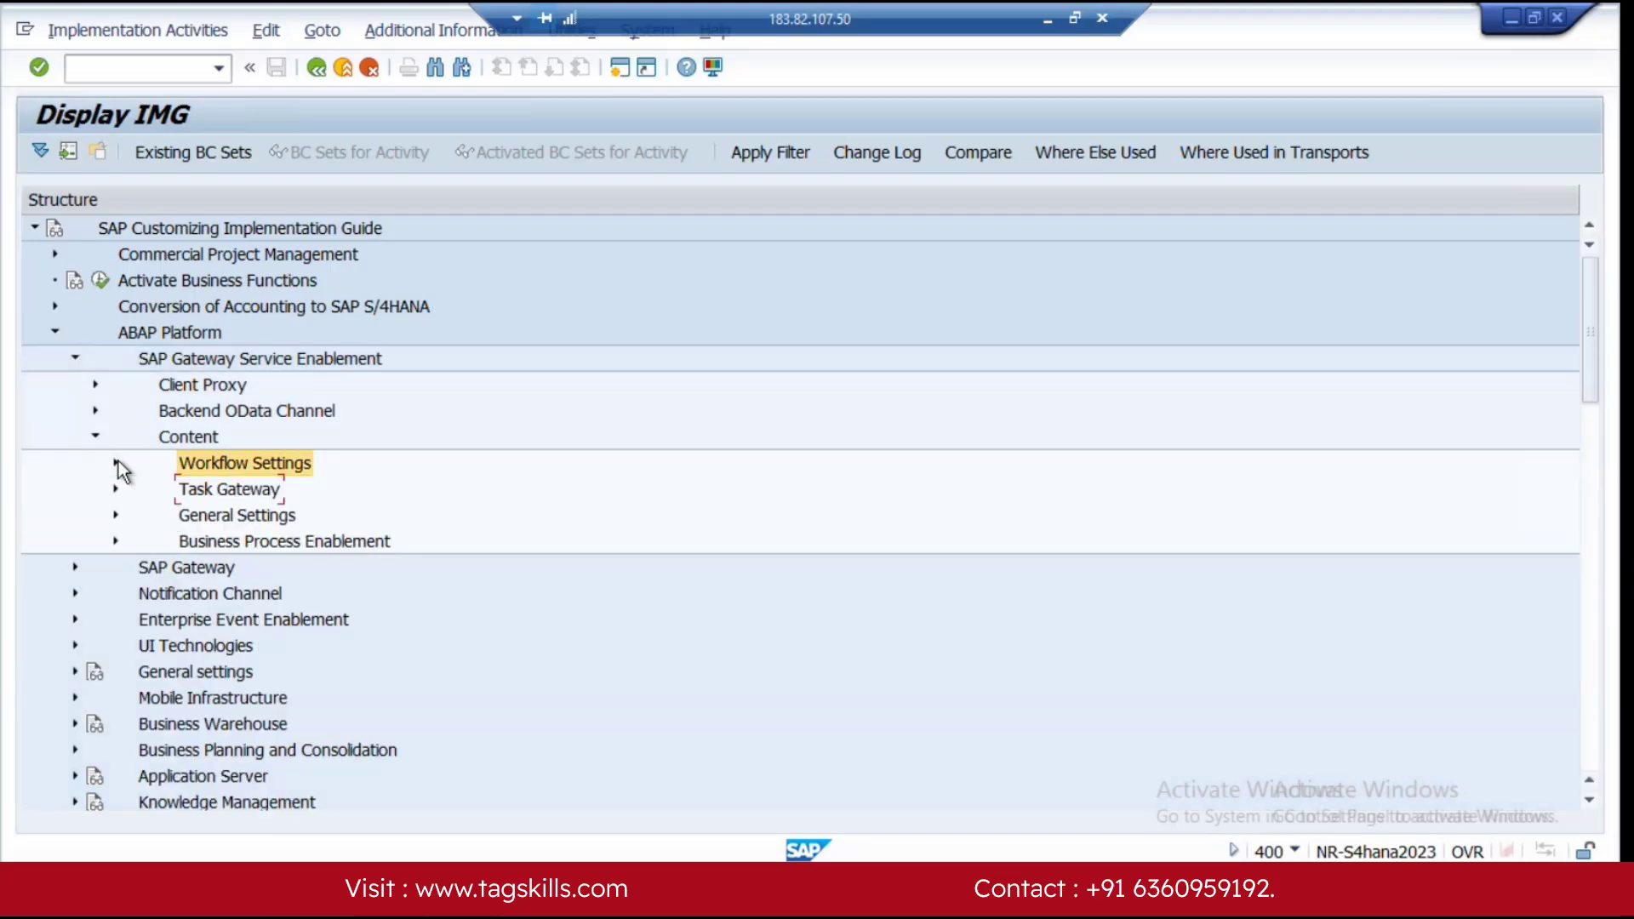
pyautogui.hotkey('alt', 'Tab')
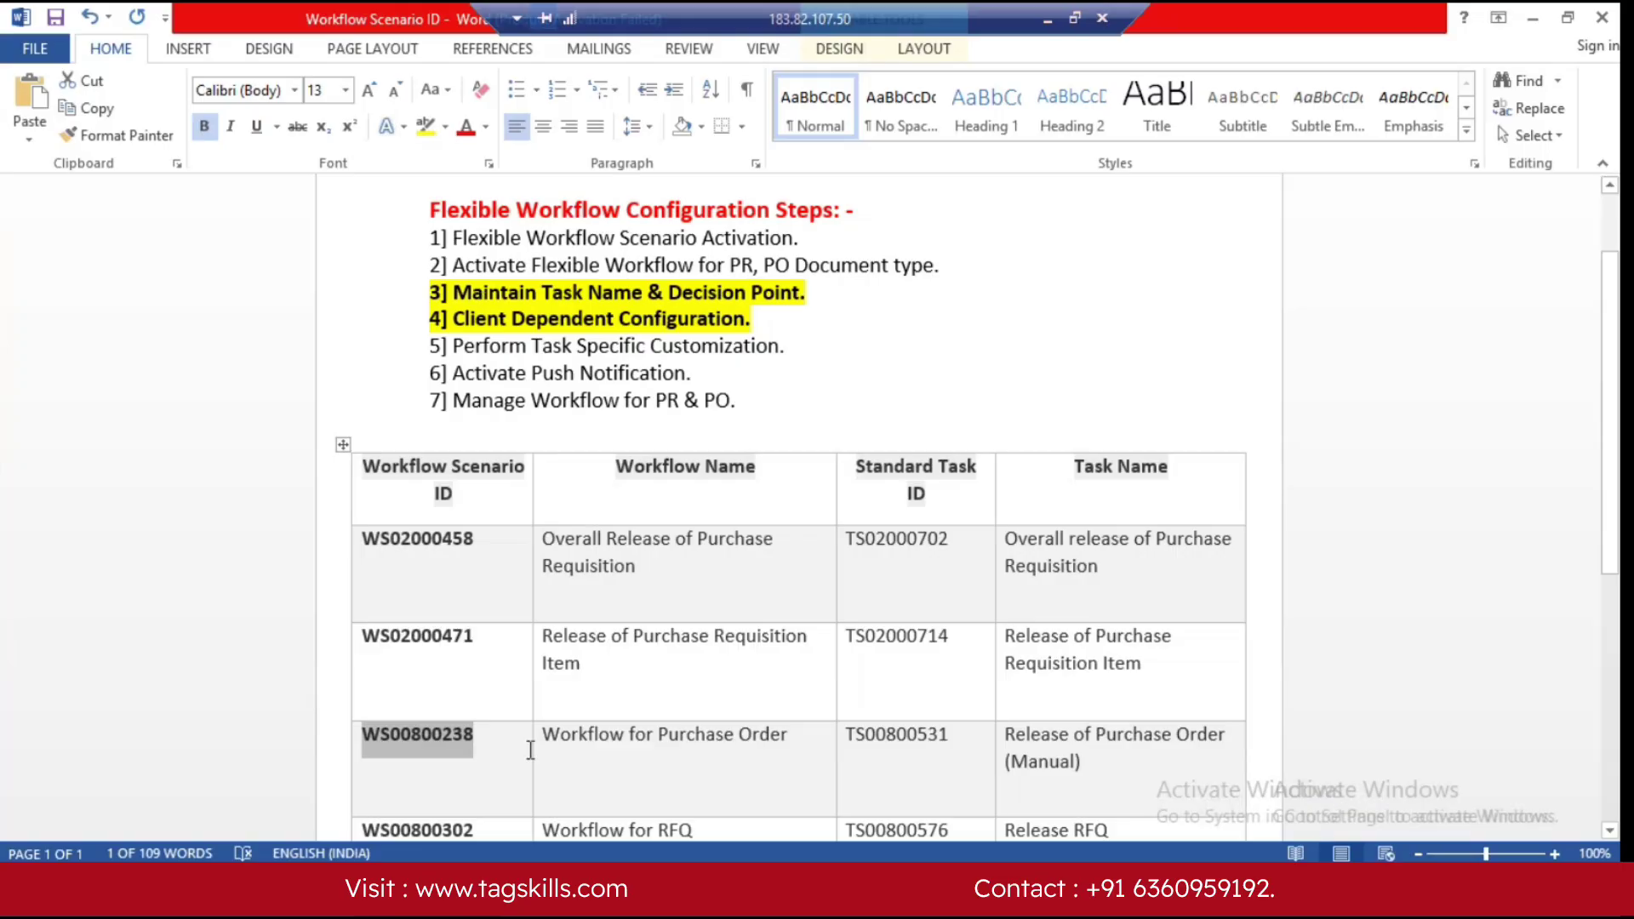
pyautogui.moveTo(756, 316); pyautogui.dragTo(397, 325)
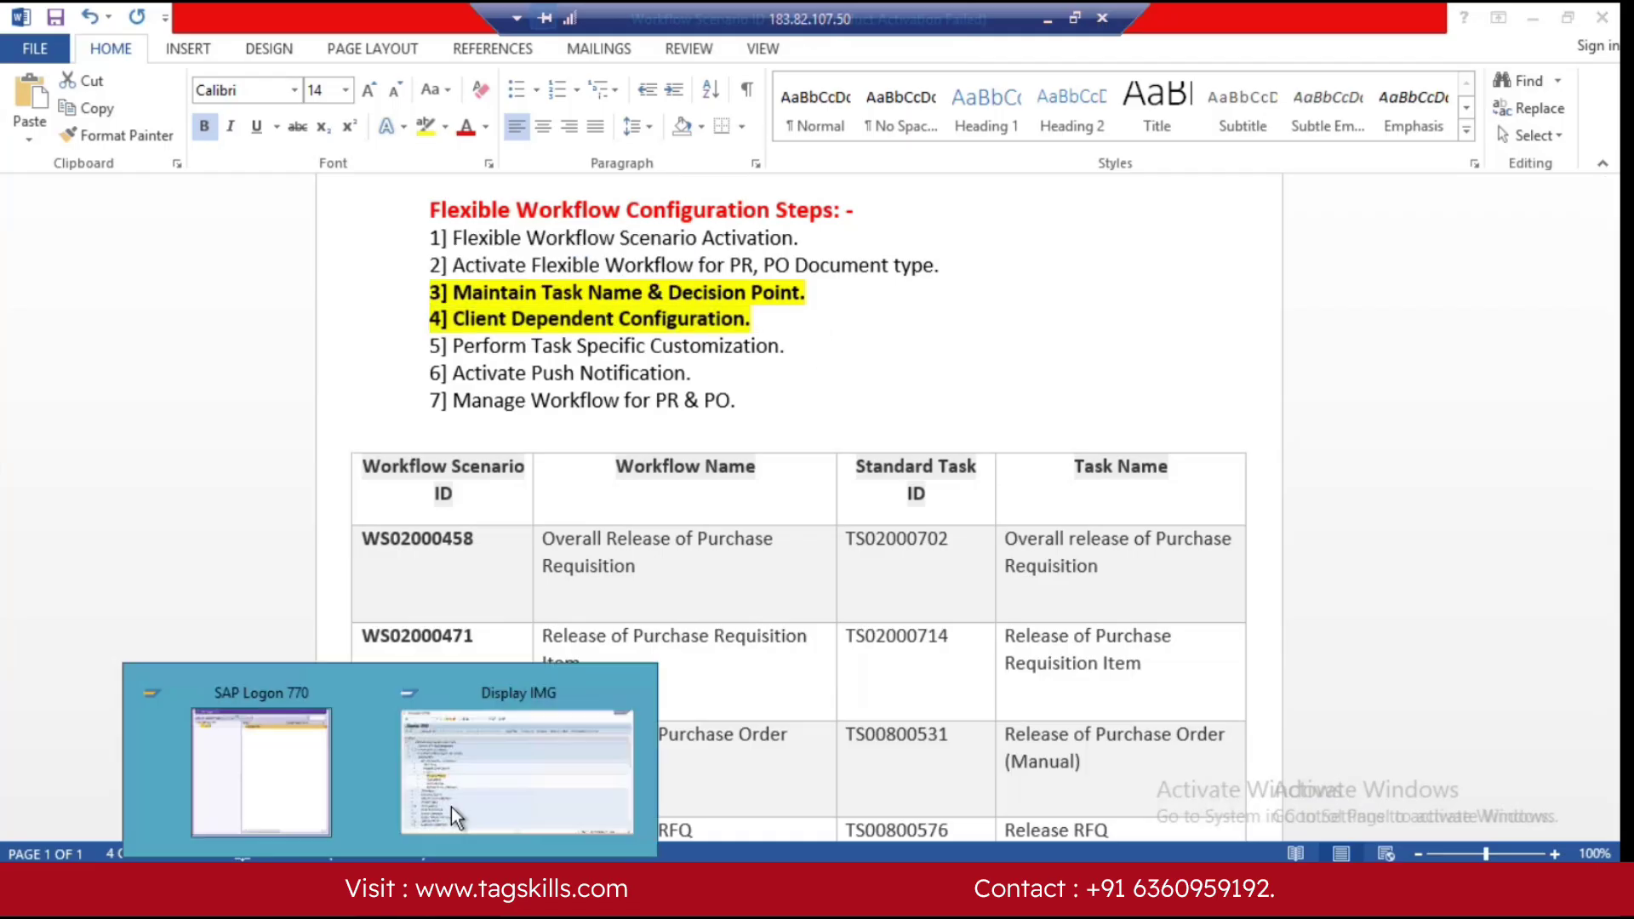
pyautogui.click(544, 764)
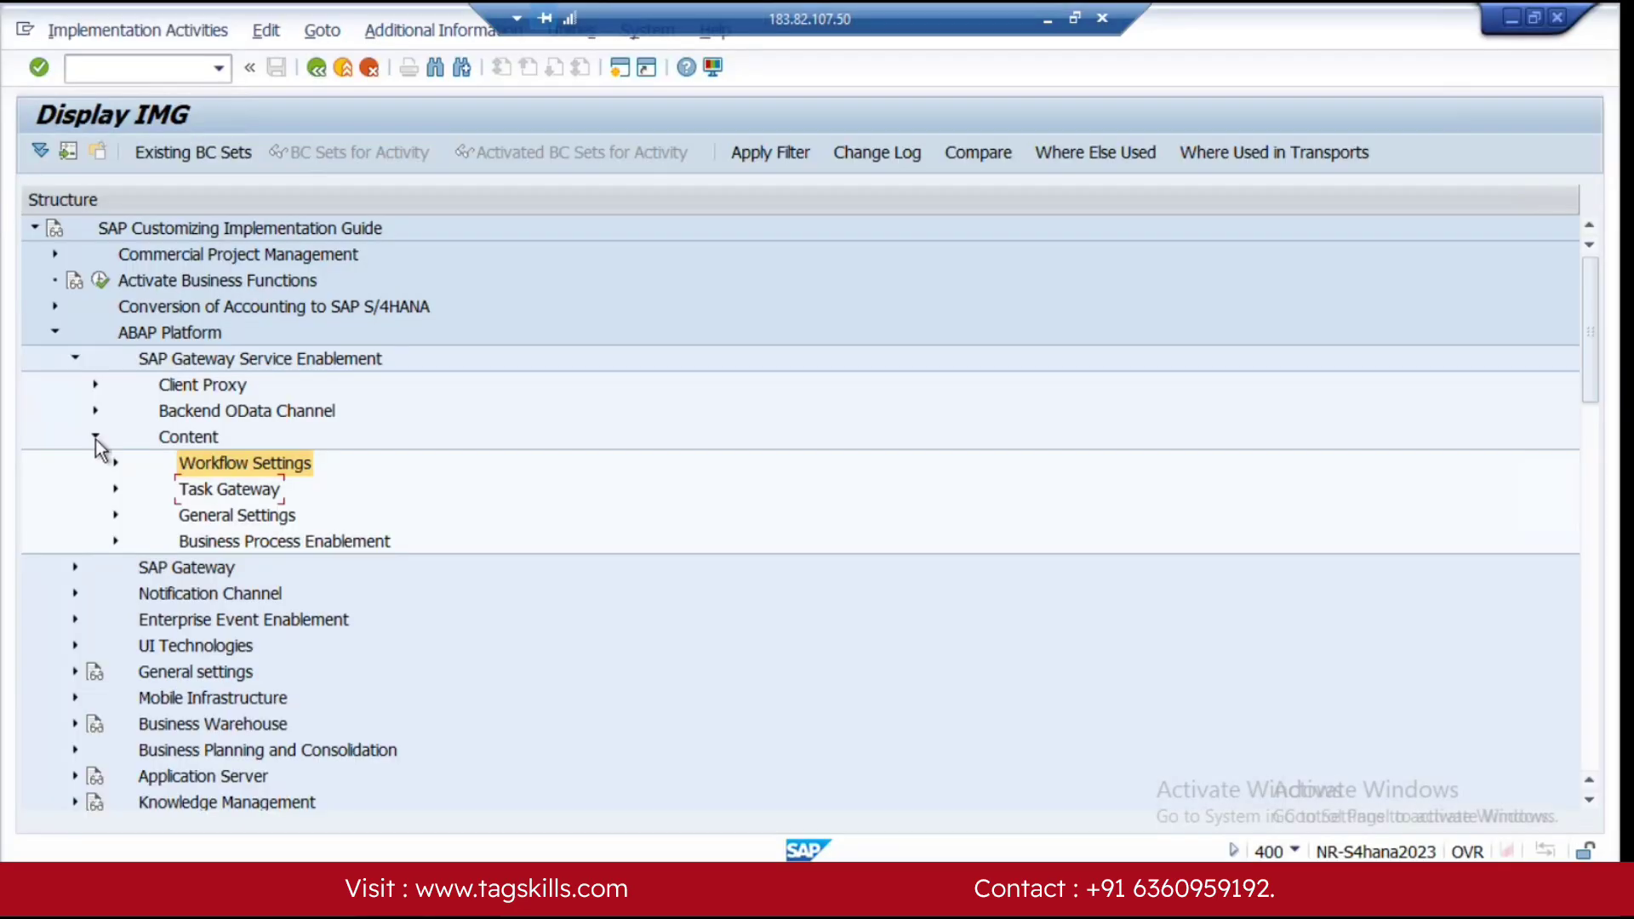
# Step: Collapse the ABAP Platform node and expand Materials Management down to the Purchasing activities
pyautogui.click(75, 359)
pyautogui.click(54, 332)
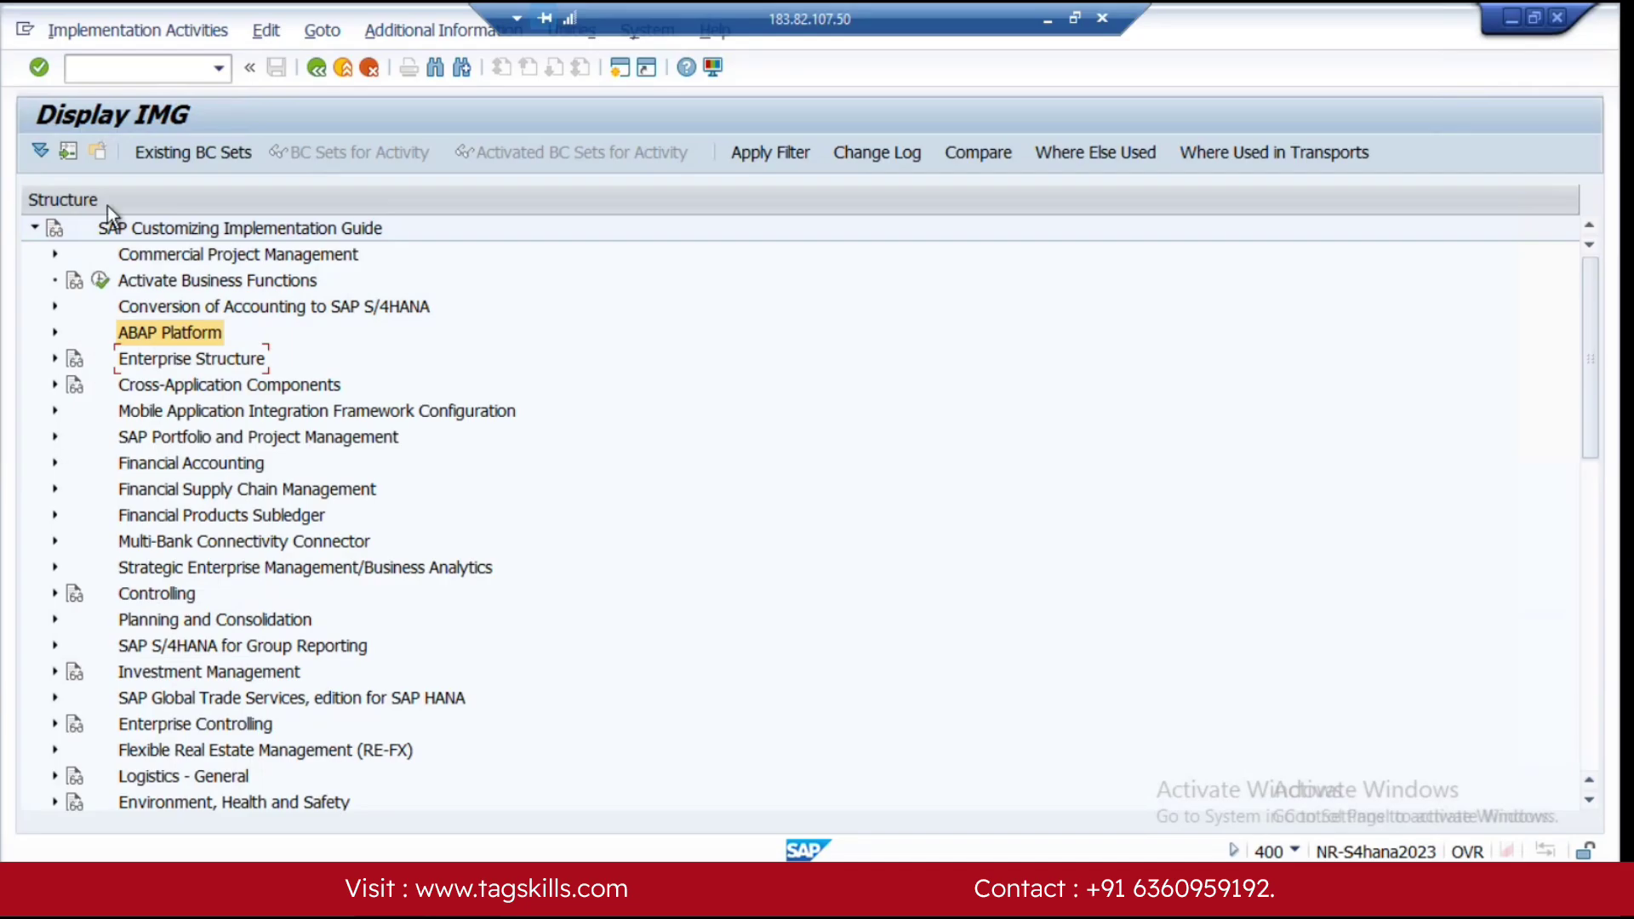
pyautogui.scroll(-5, 73, 476)
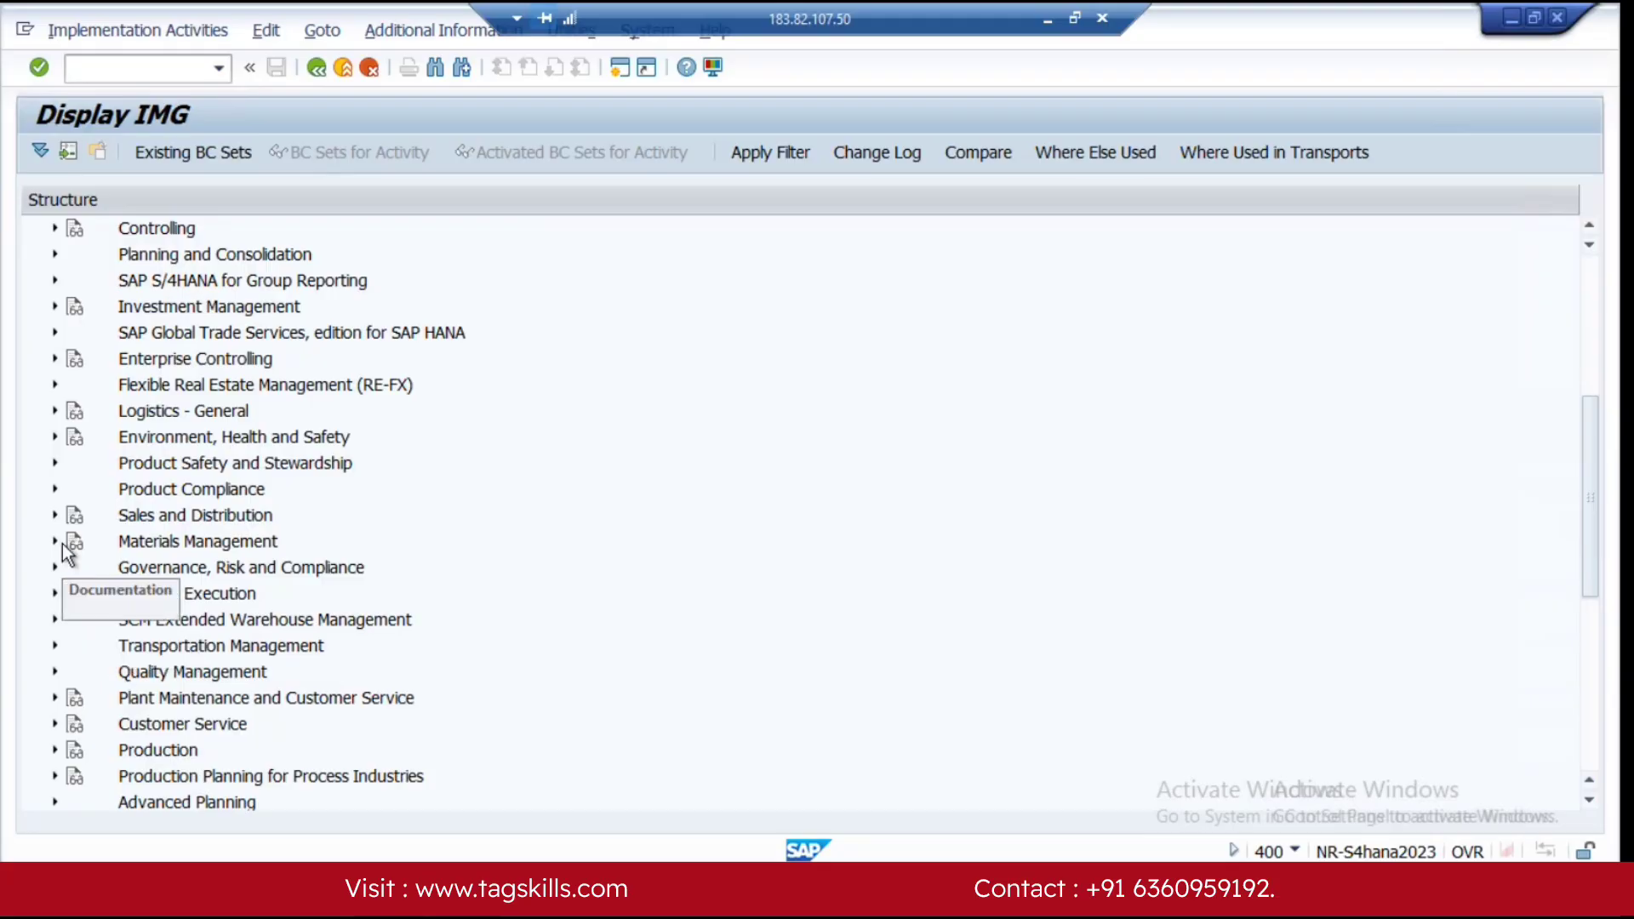
pyautogui.click(55, 542)
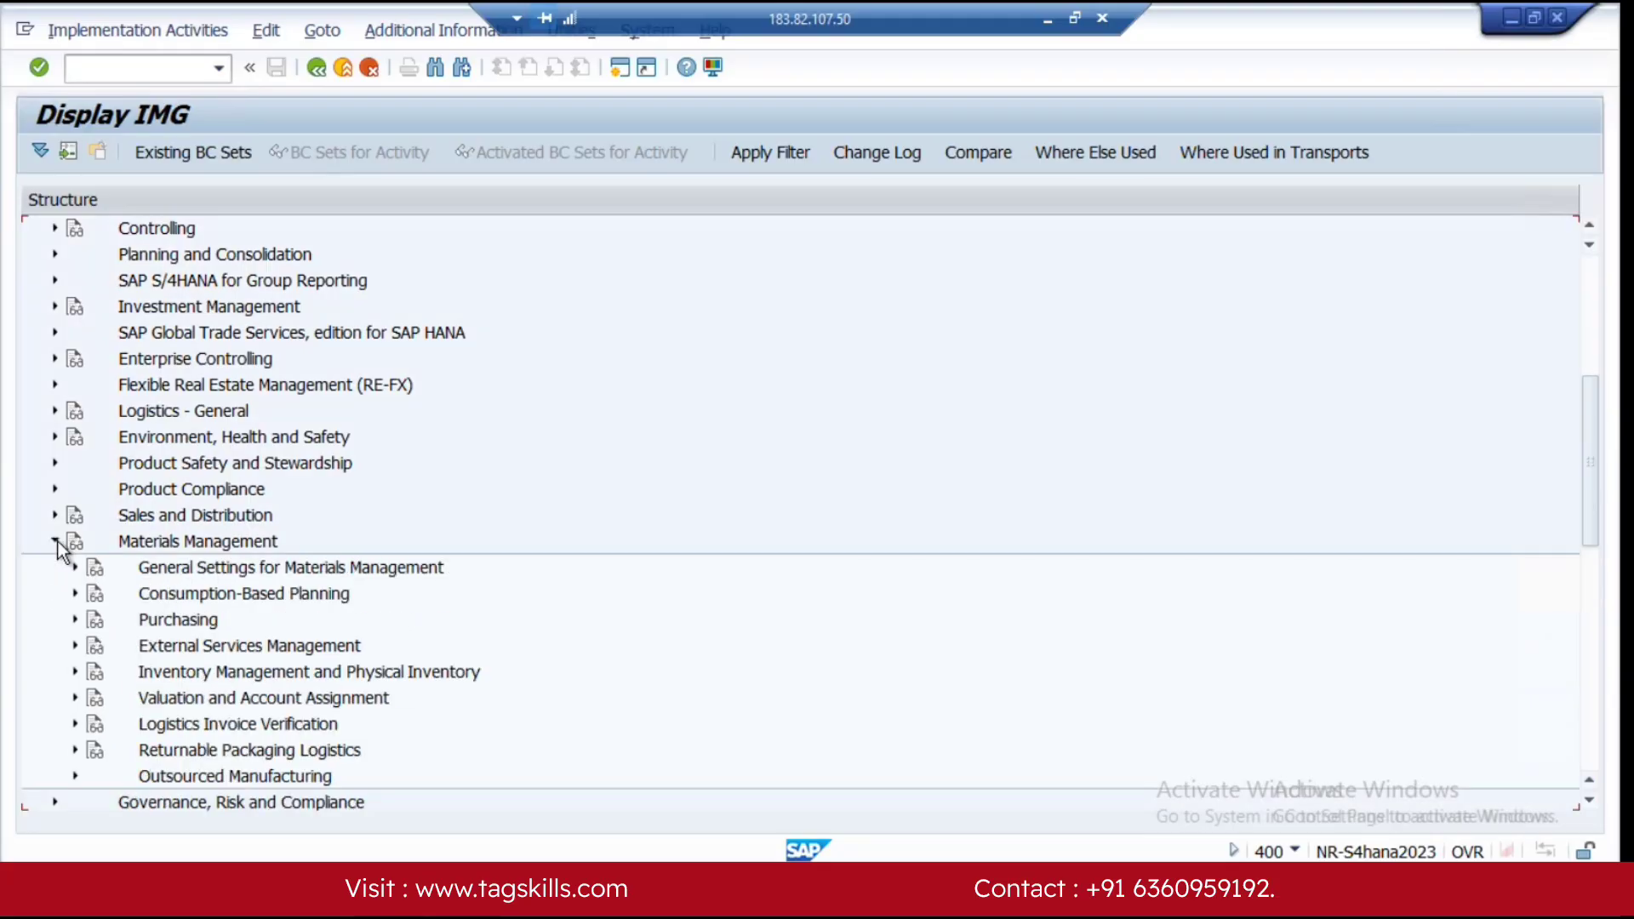
pyautogui.click(74, 619)
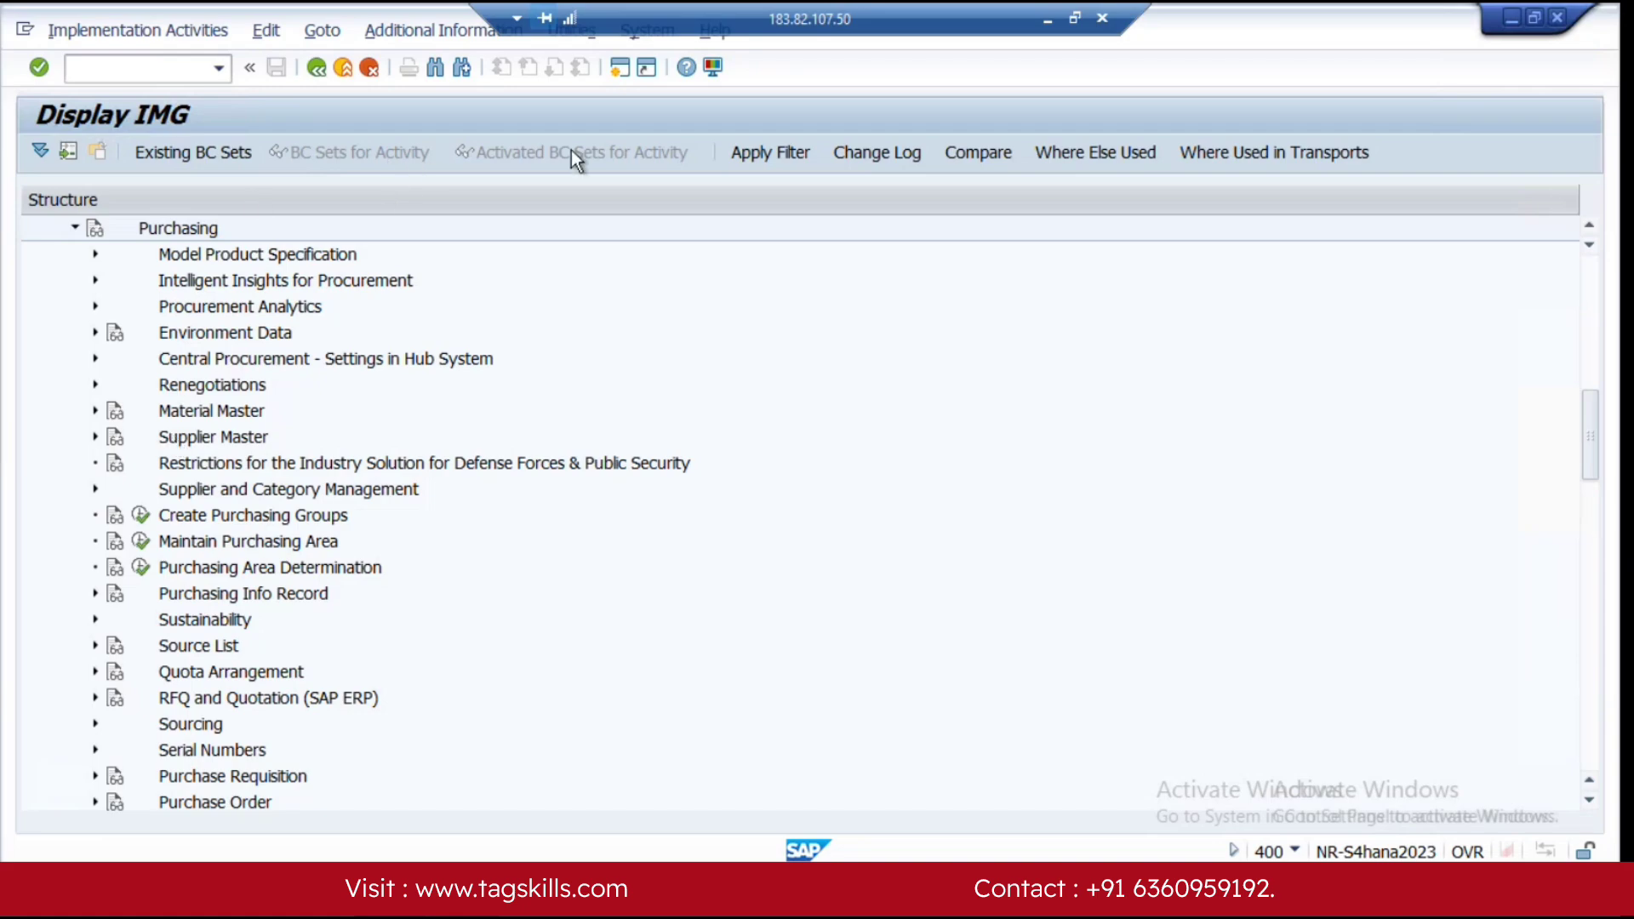
# Step: Open Client-Dependent Configuration under Purchase Requisition, Flexible Workflow for Purchase Requisitions
pyautogui.scroll(-2, 181, 506)
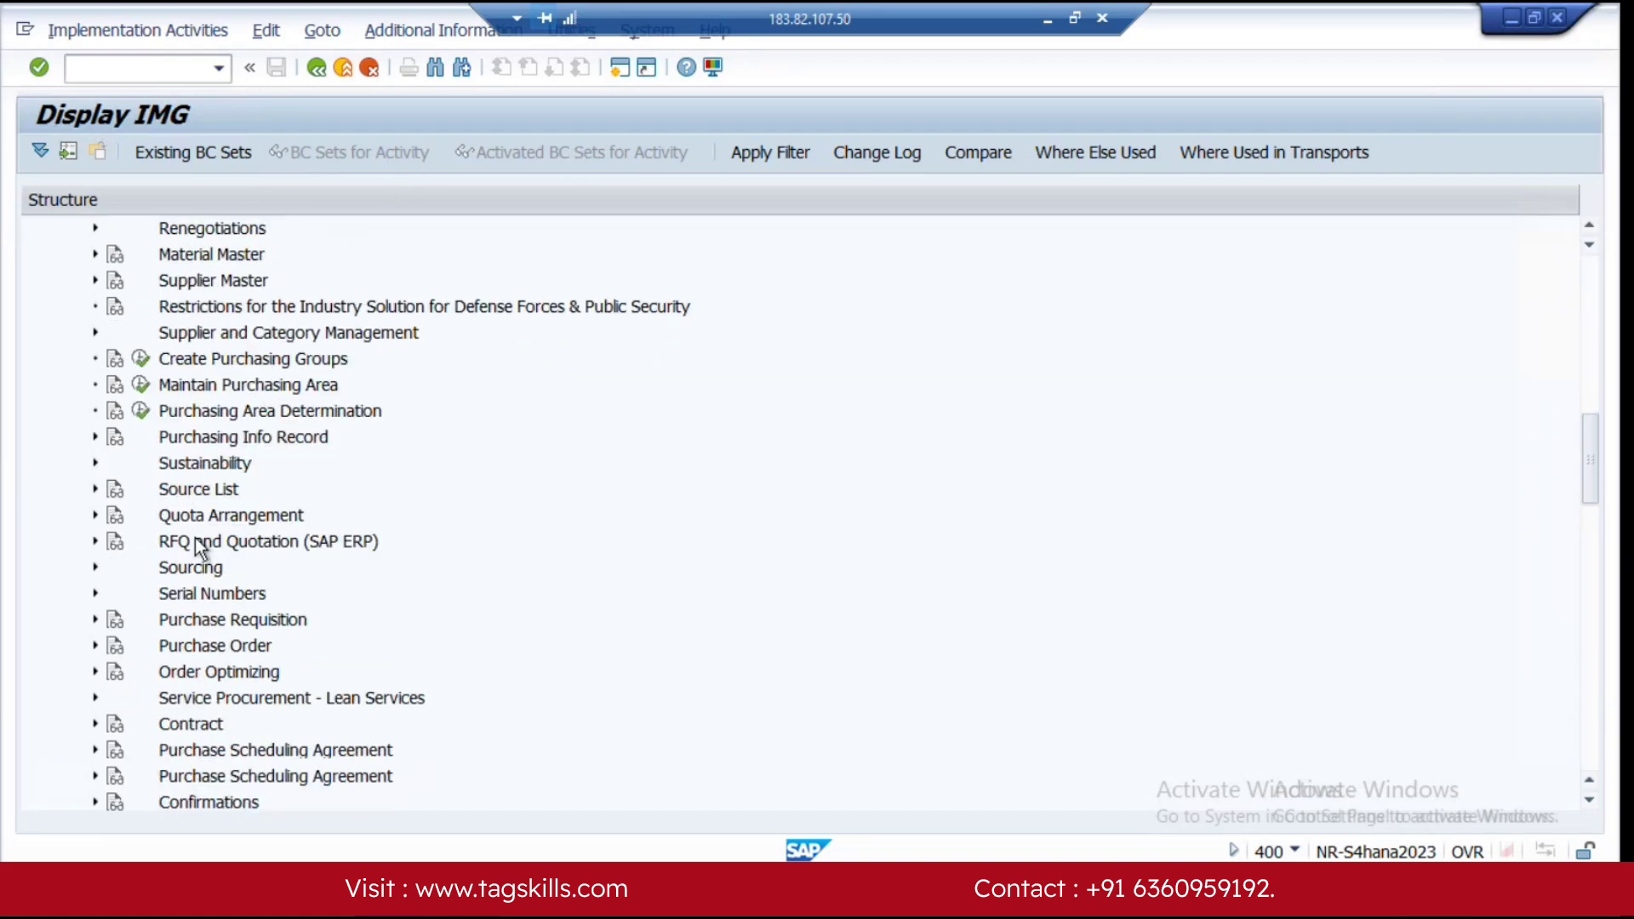
pyautogui.scroll(-1, 182, 541)
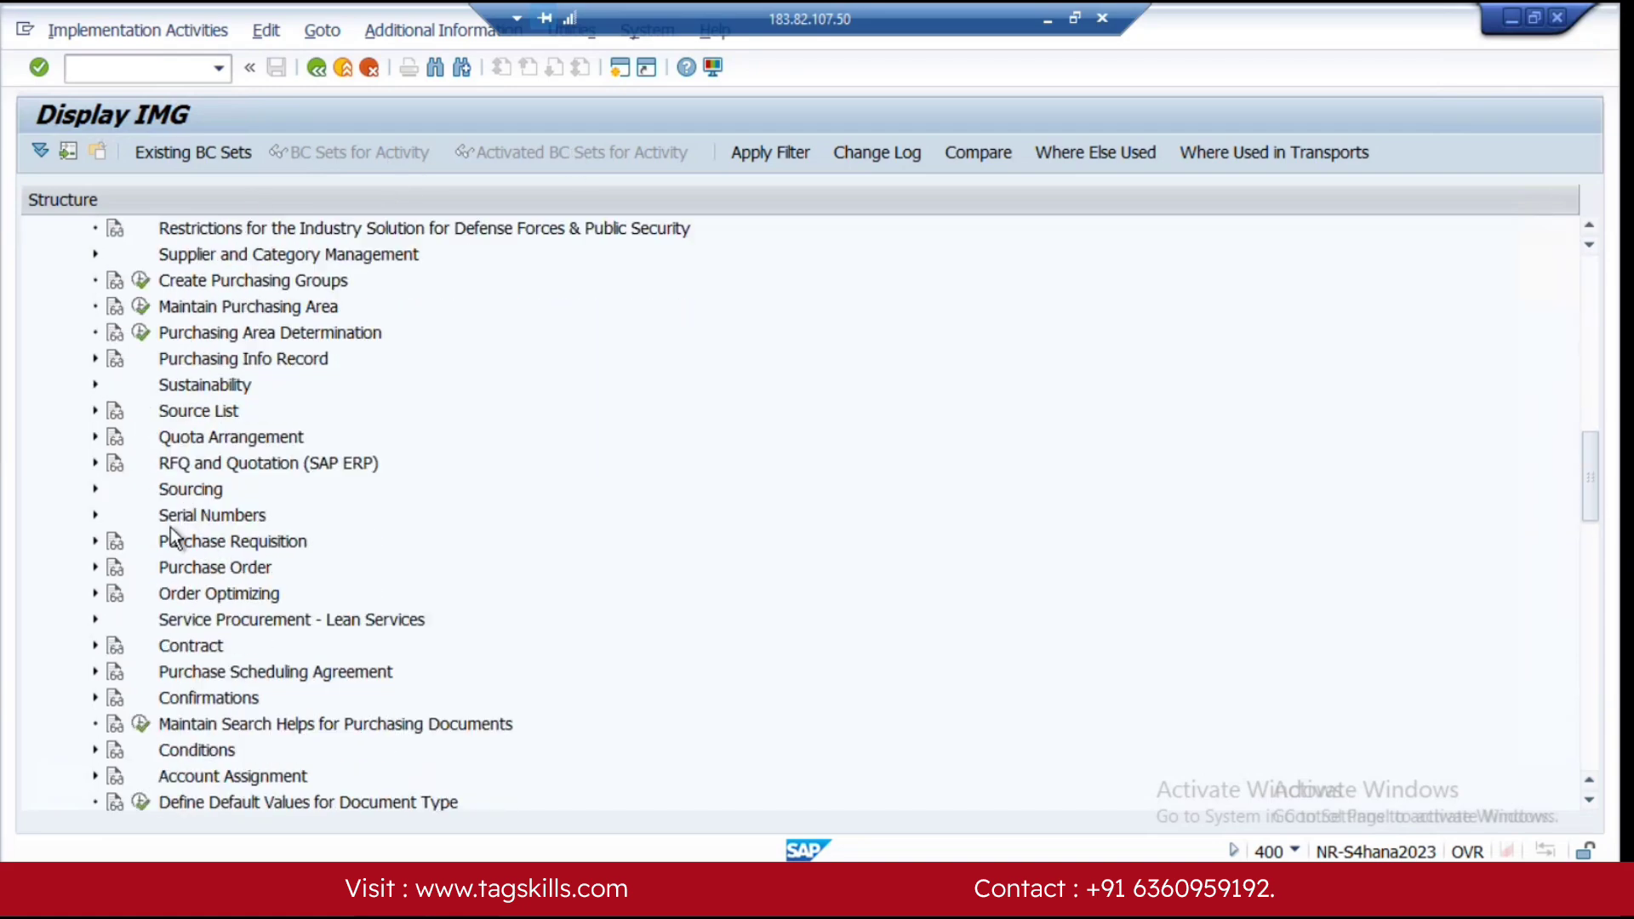
pyautogui.click(96, 541)
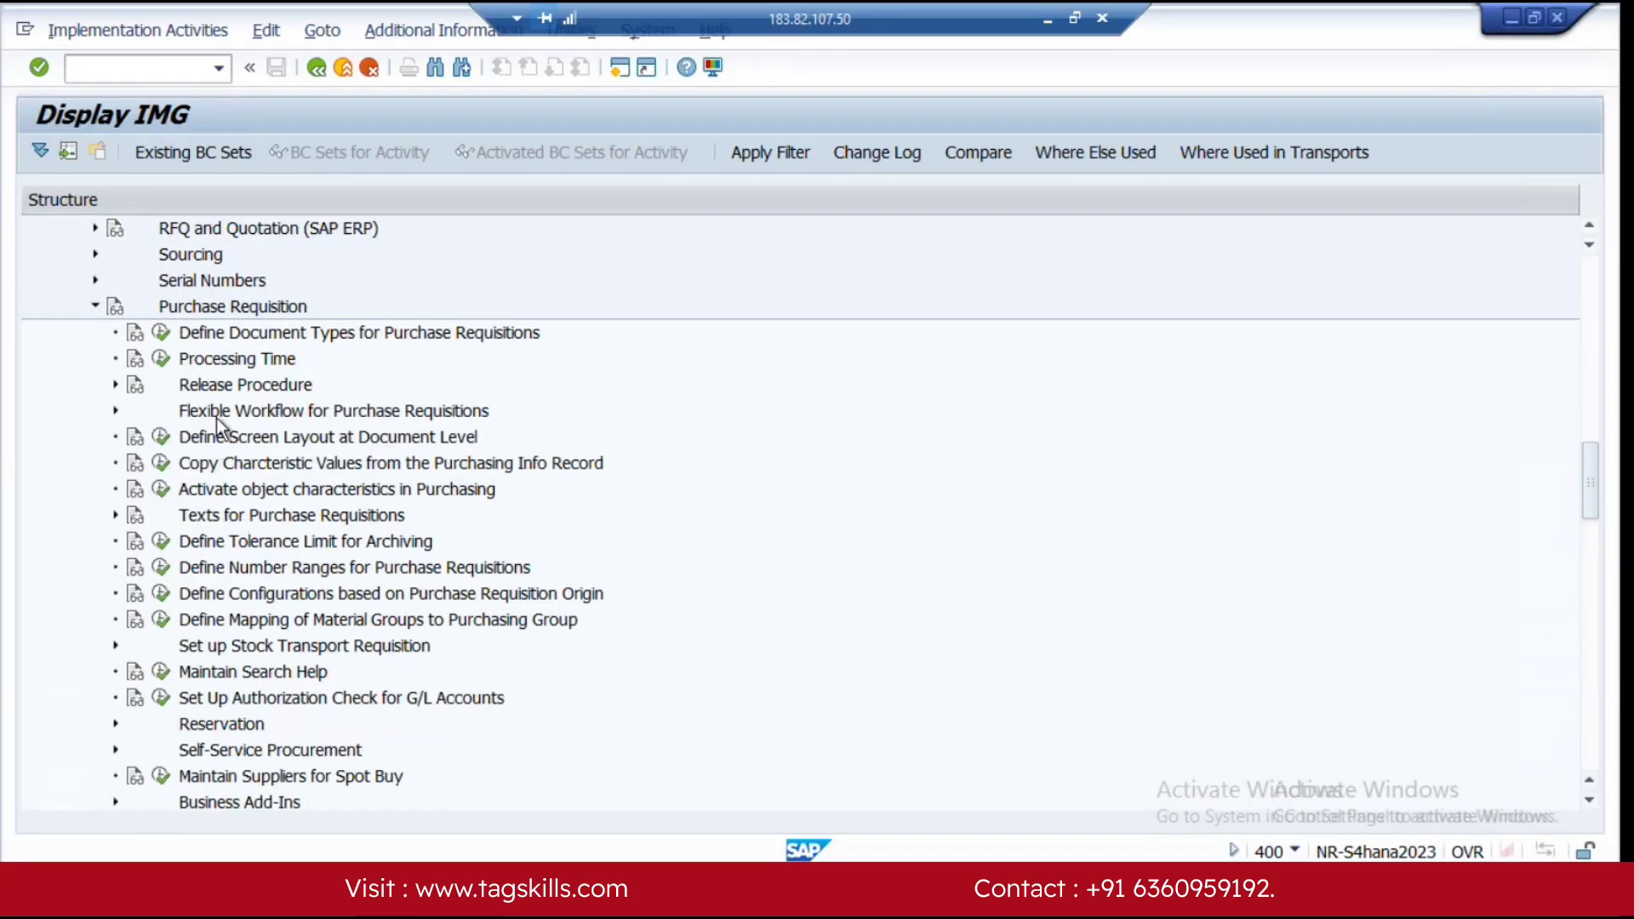
pyautogui.click(115, 409)
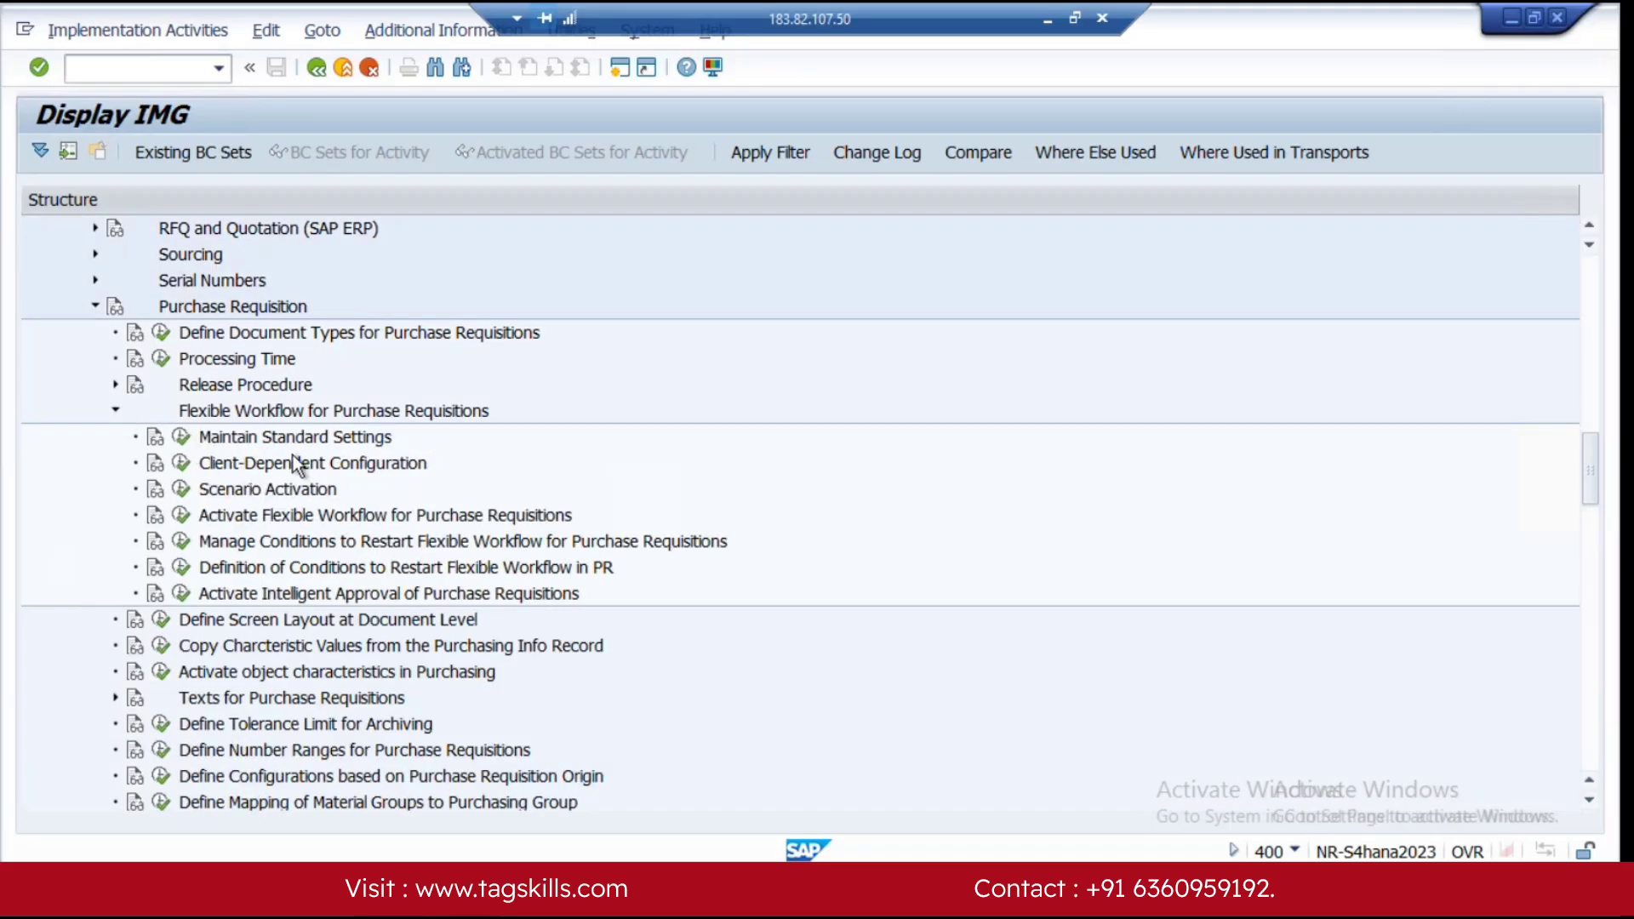
pyautogui.click(180, 465)
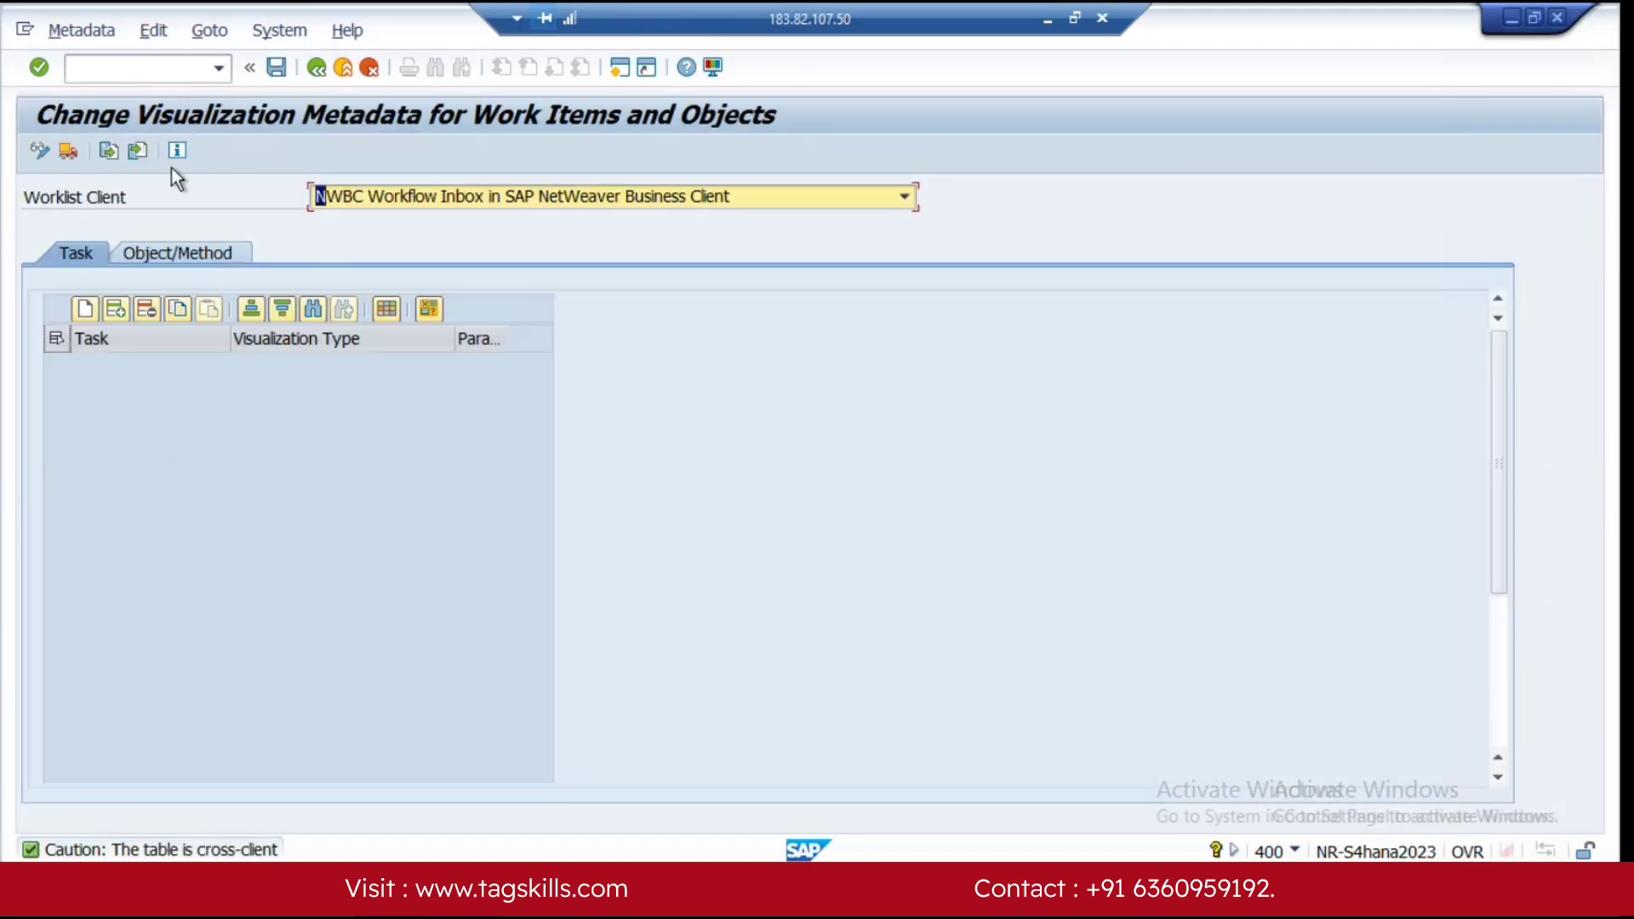
# Step: Set the worklist client to SAPUI5 My Inbox for purchase requisitions, save the settings and return to the implementation guide
pyautogui.click(907, 193)
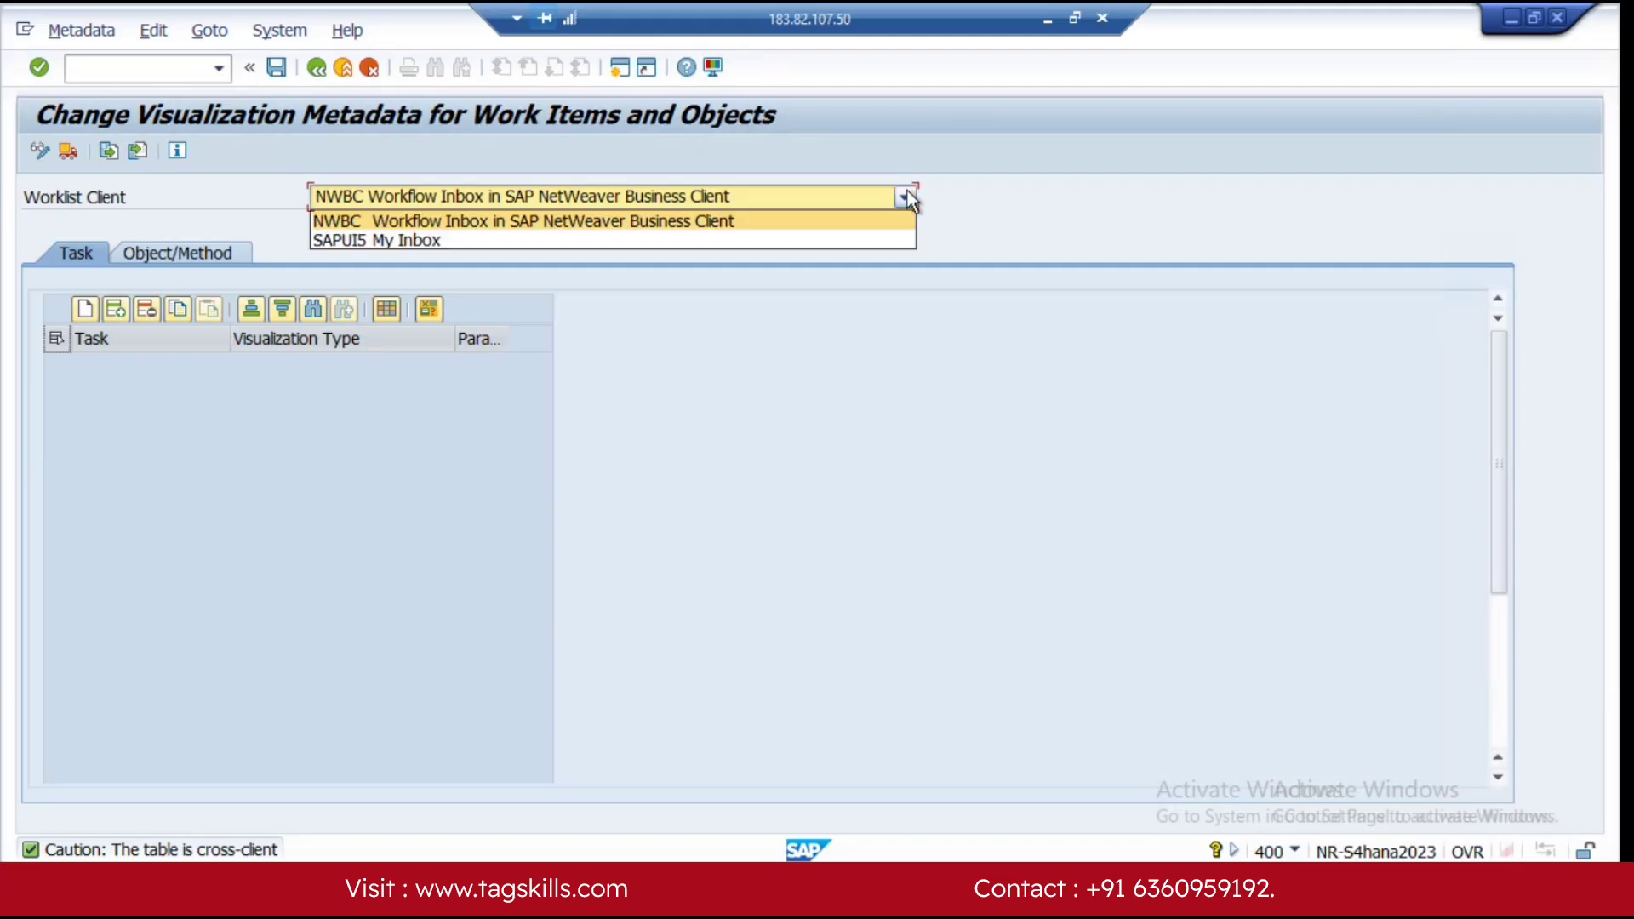
pyautogui.click(382, 248)
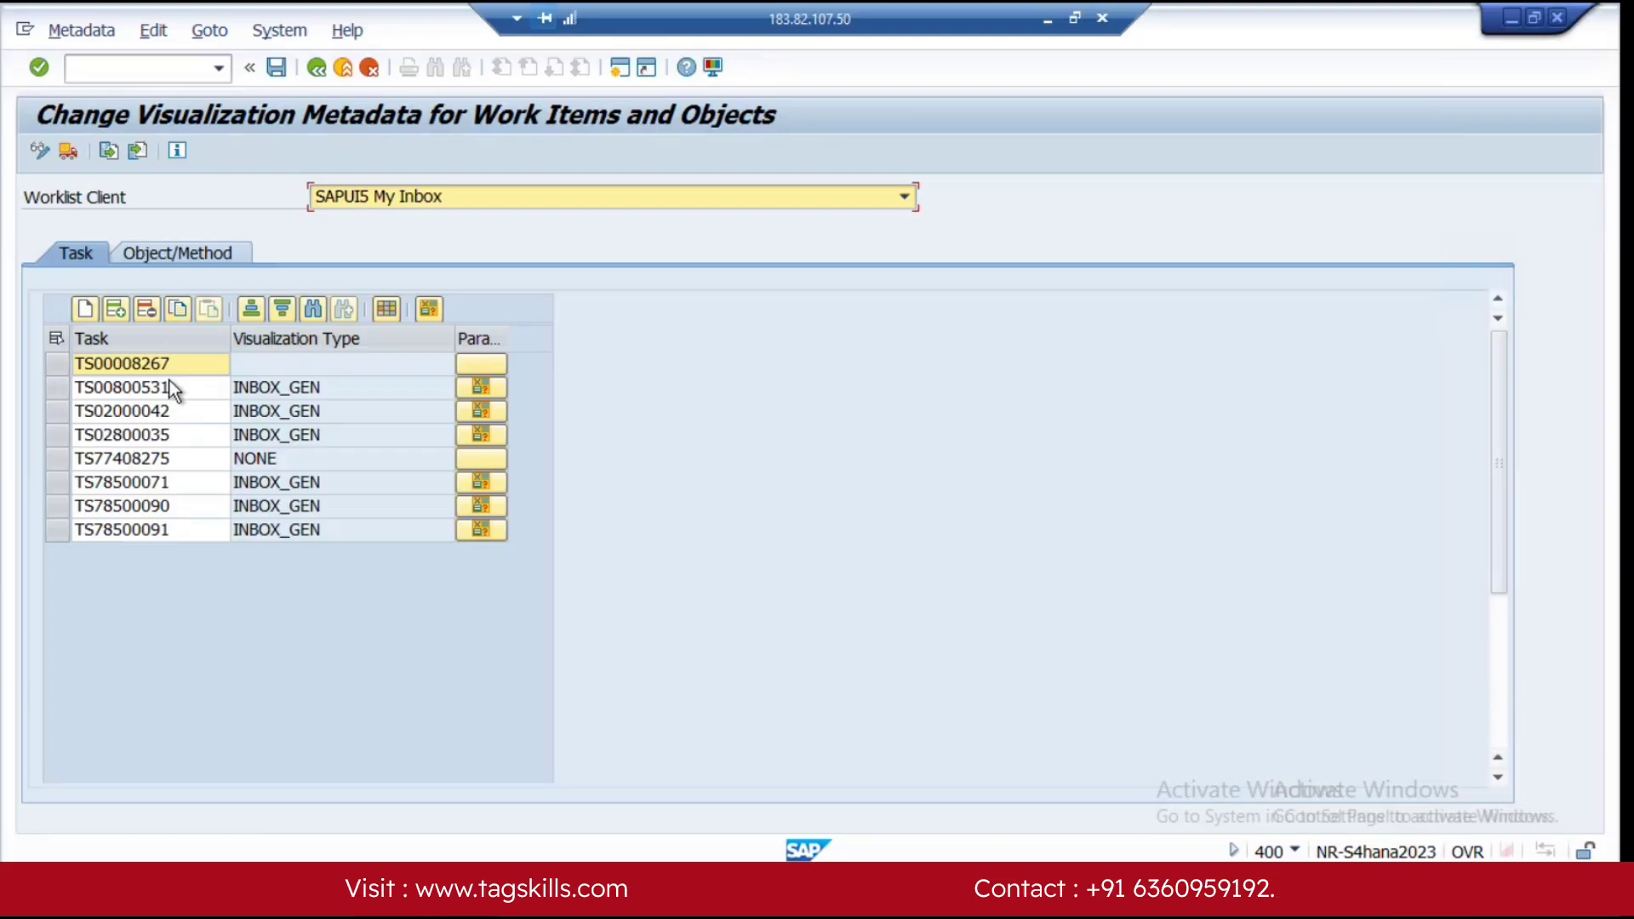
pyautogui.click(576, 197)
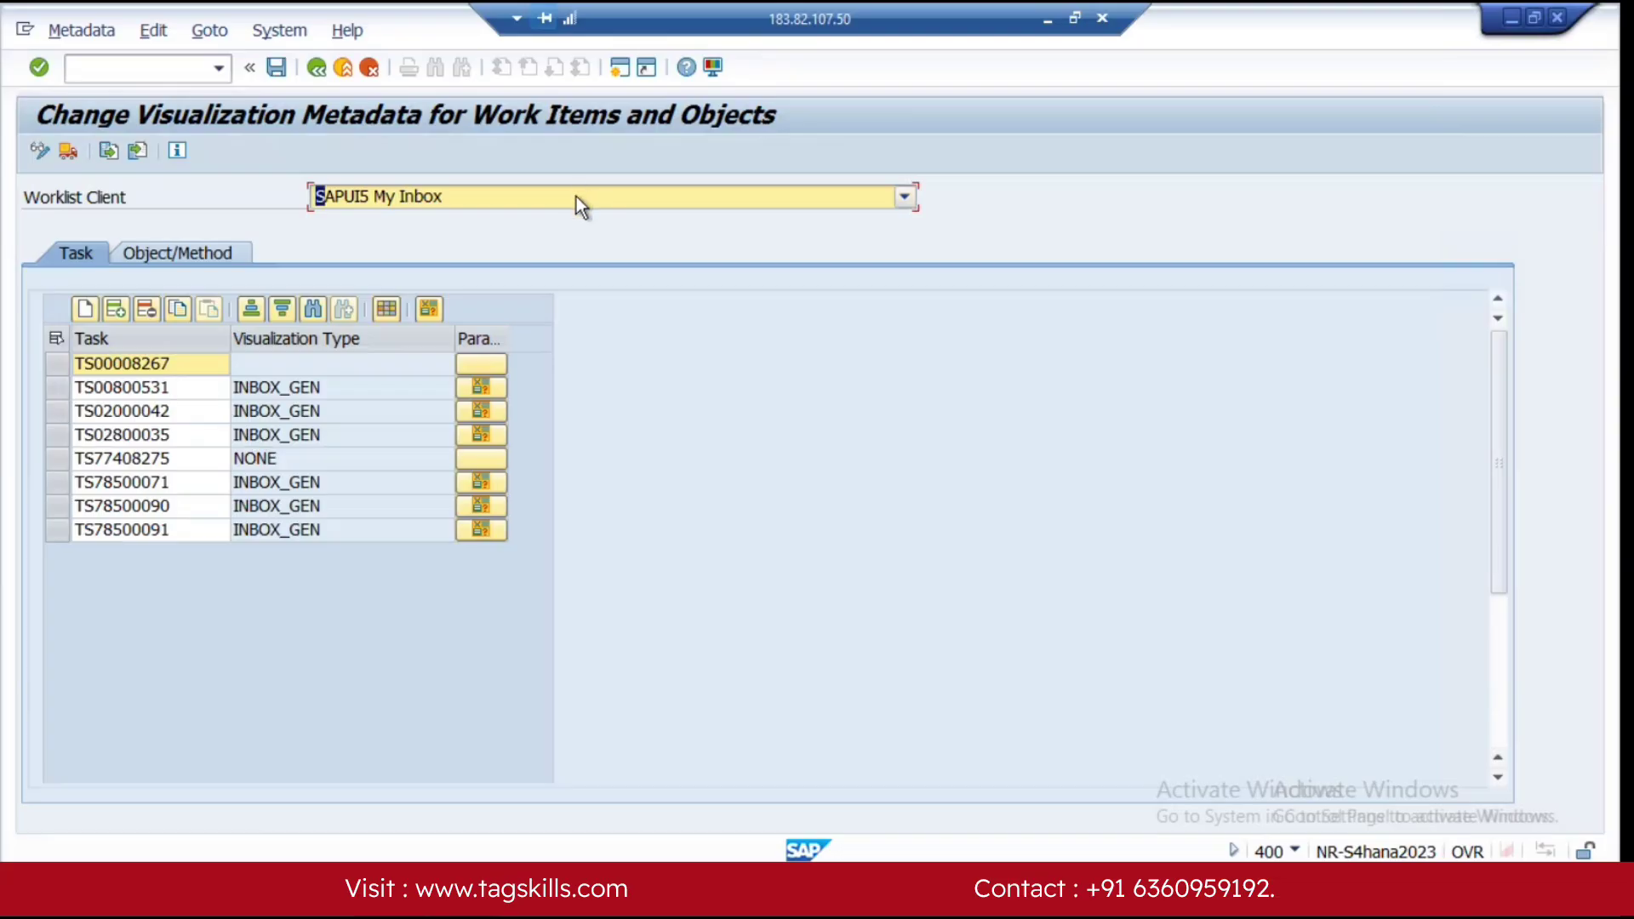
pyautogui.click(281, 67)
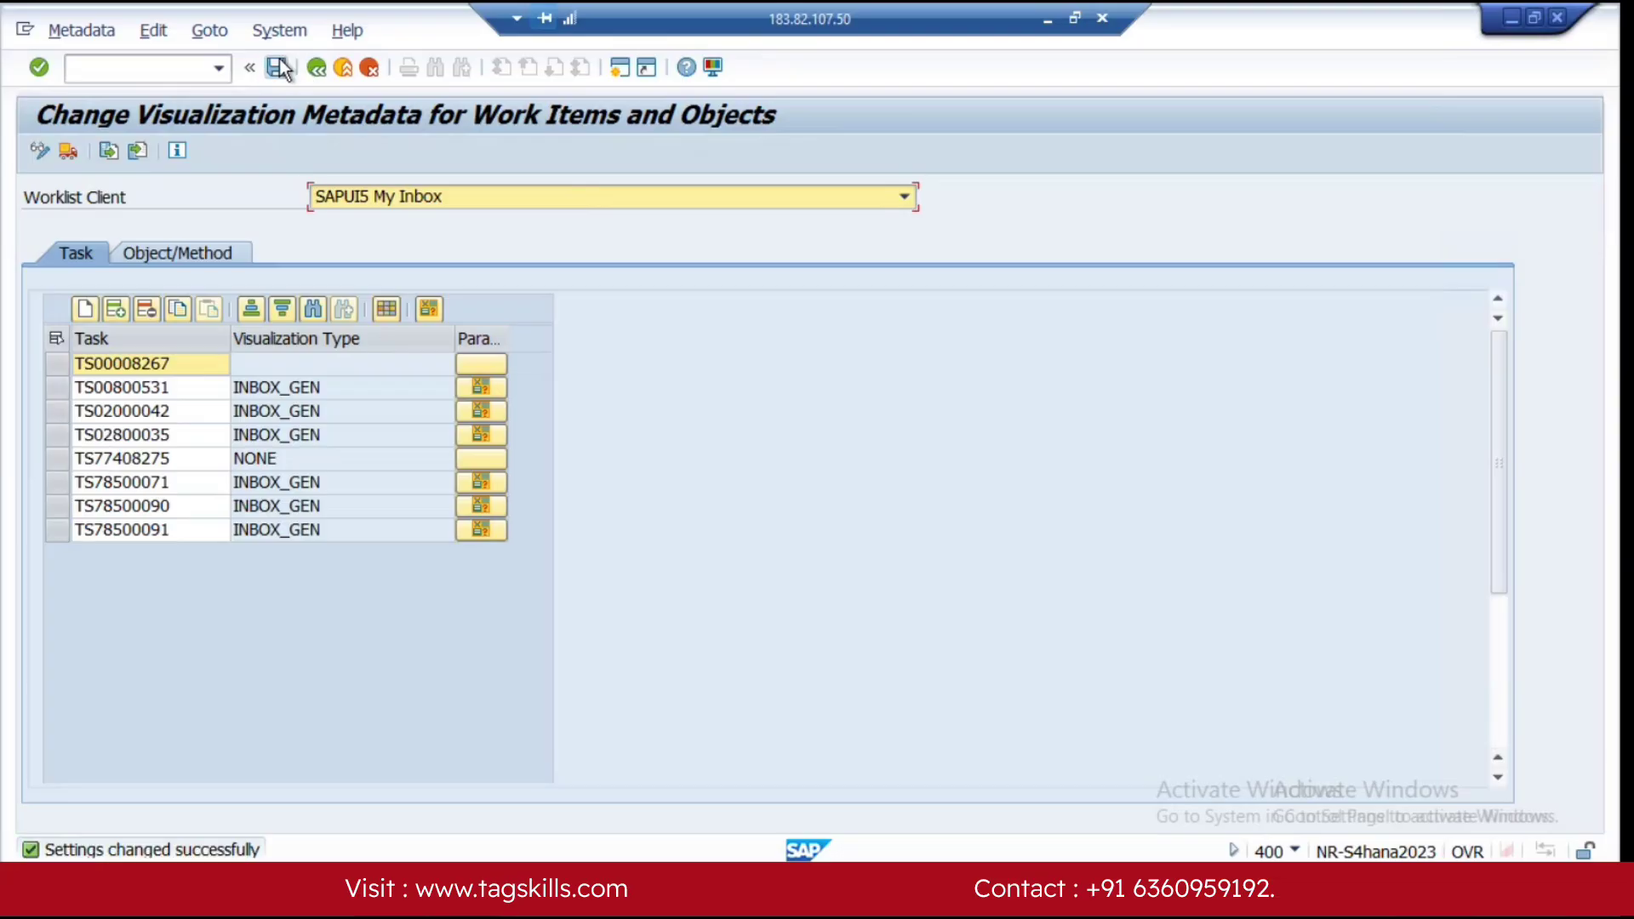
pyautogui.click(315, 68)
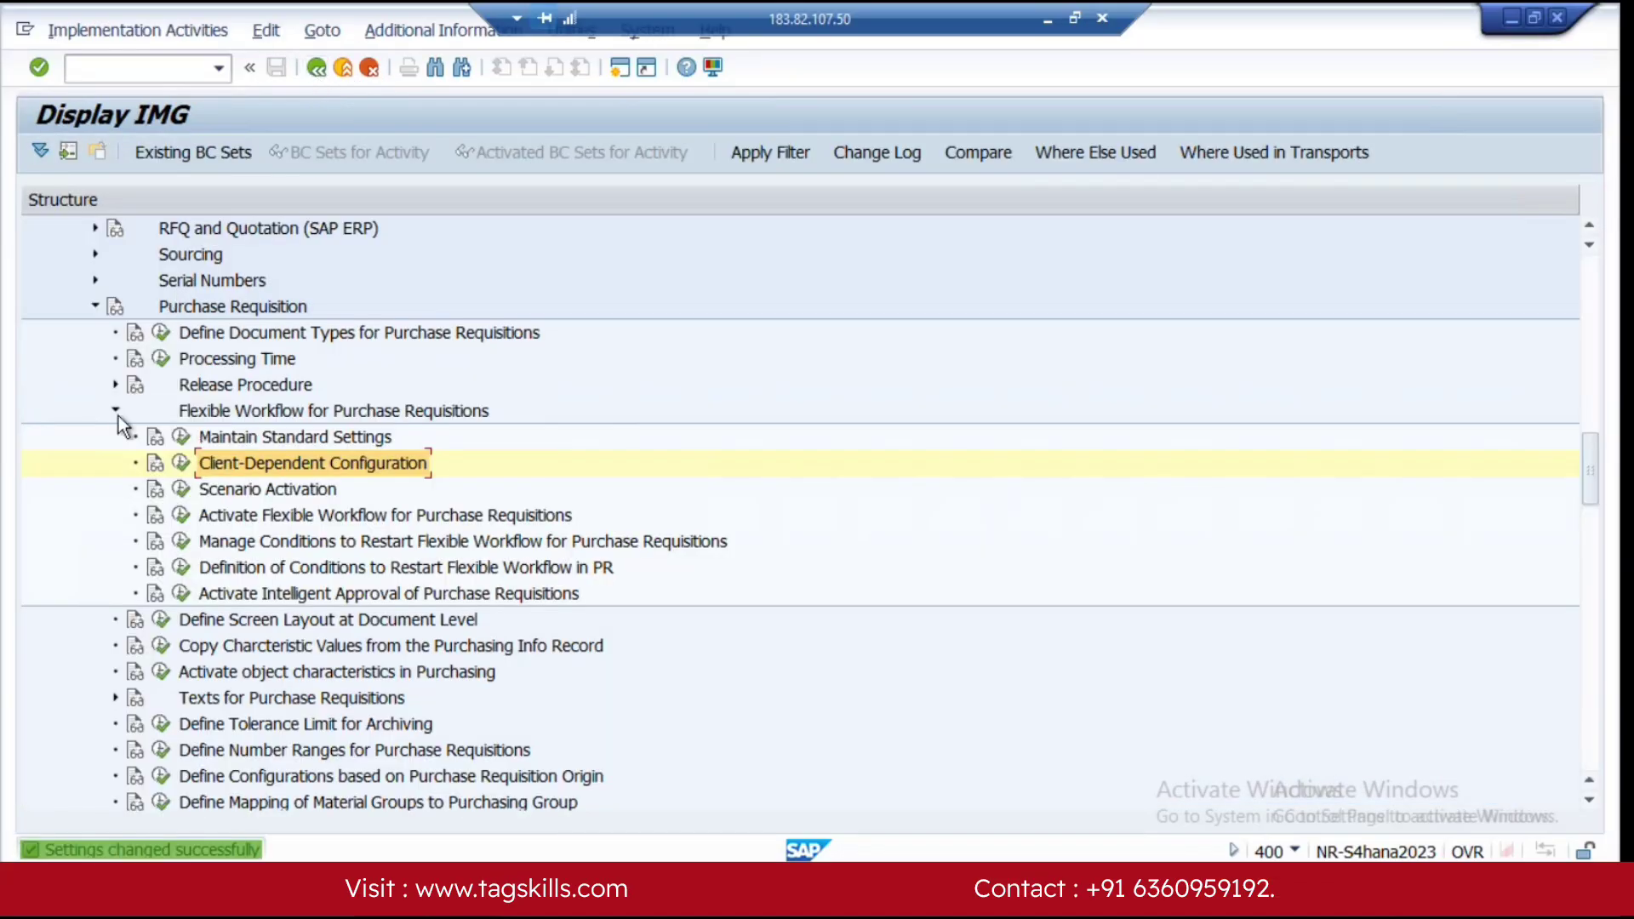
# Step: Collapse Purchase Requisition and open Client-Dependent Configuration under Purchase Order, Flexible Workflow for Purchase Orders
pyautogui.click(116, 410)
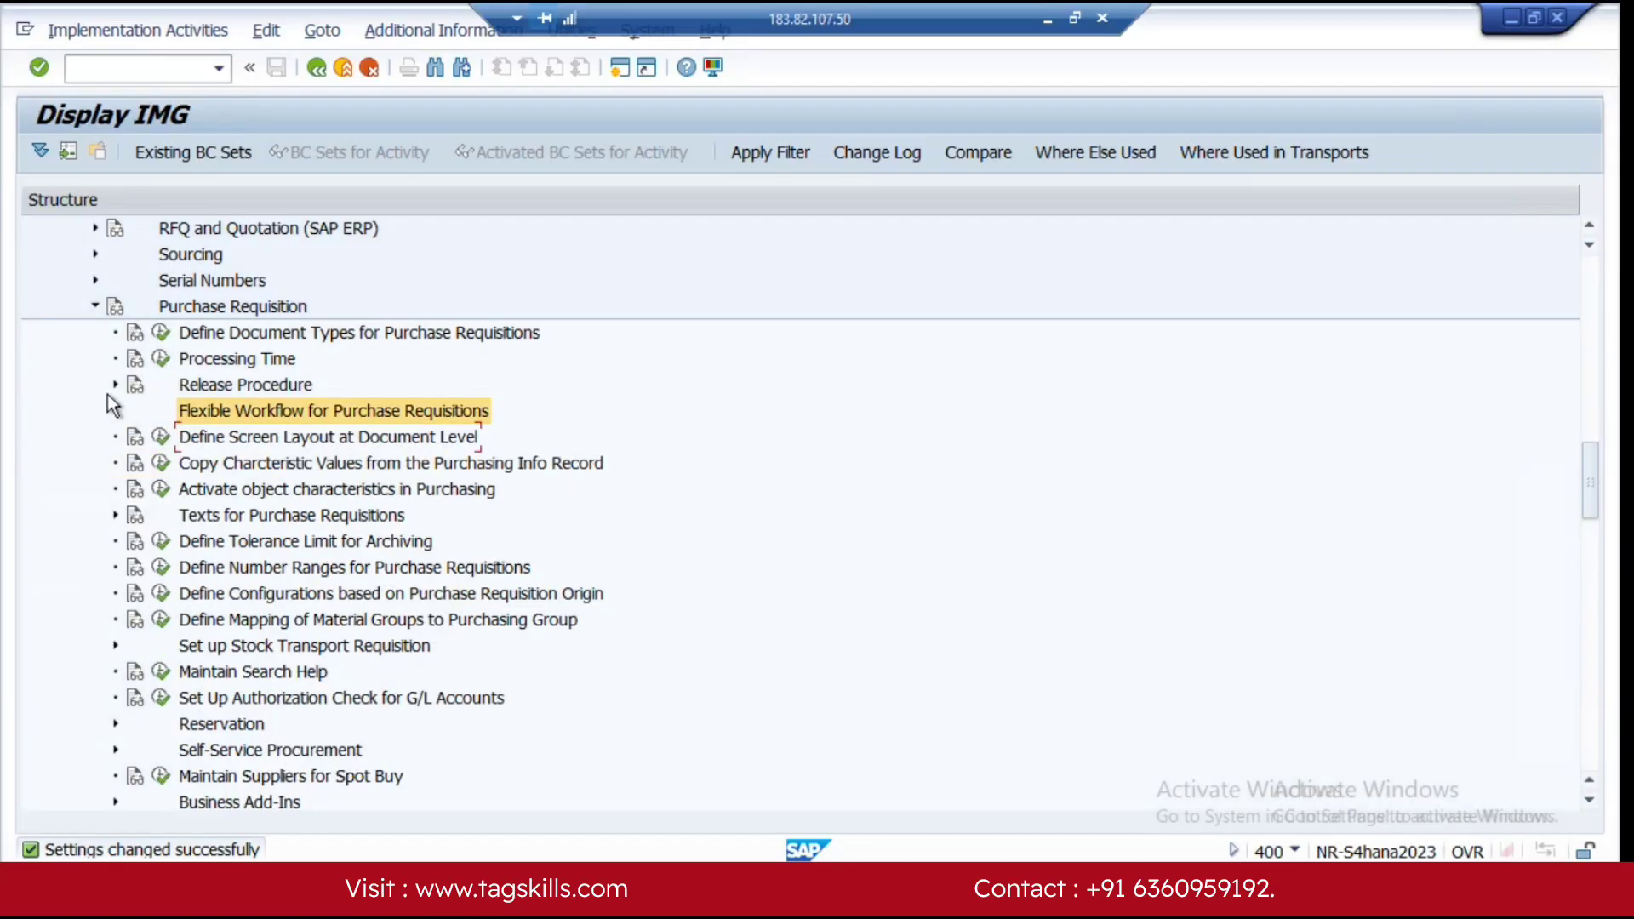
pyautogui.click(90, 304)
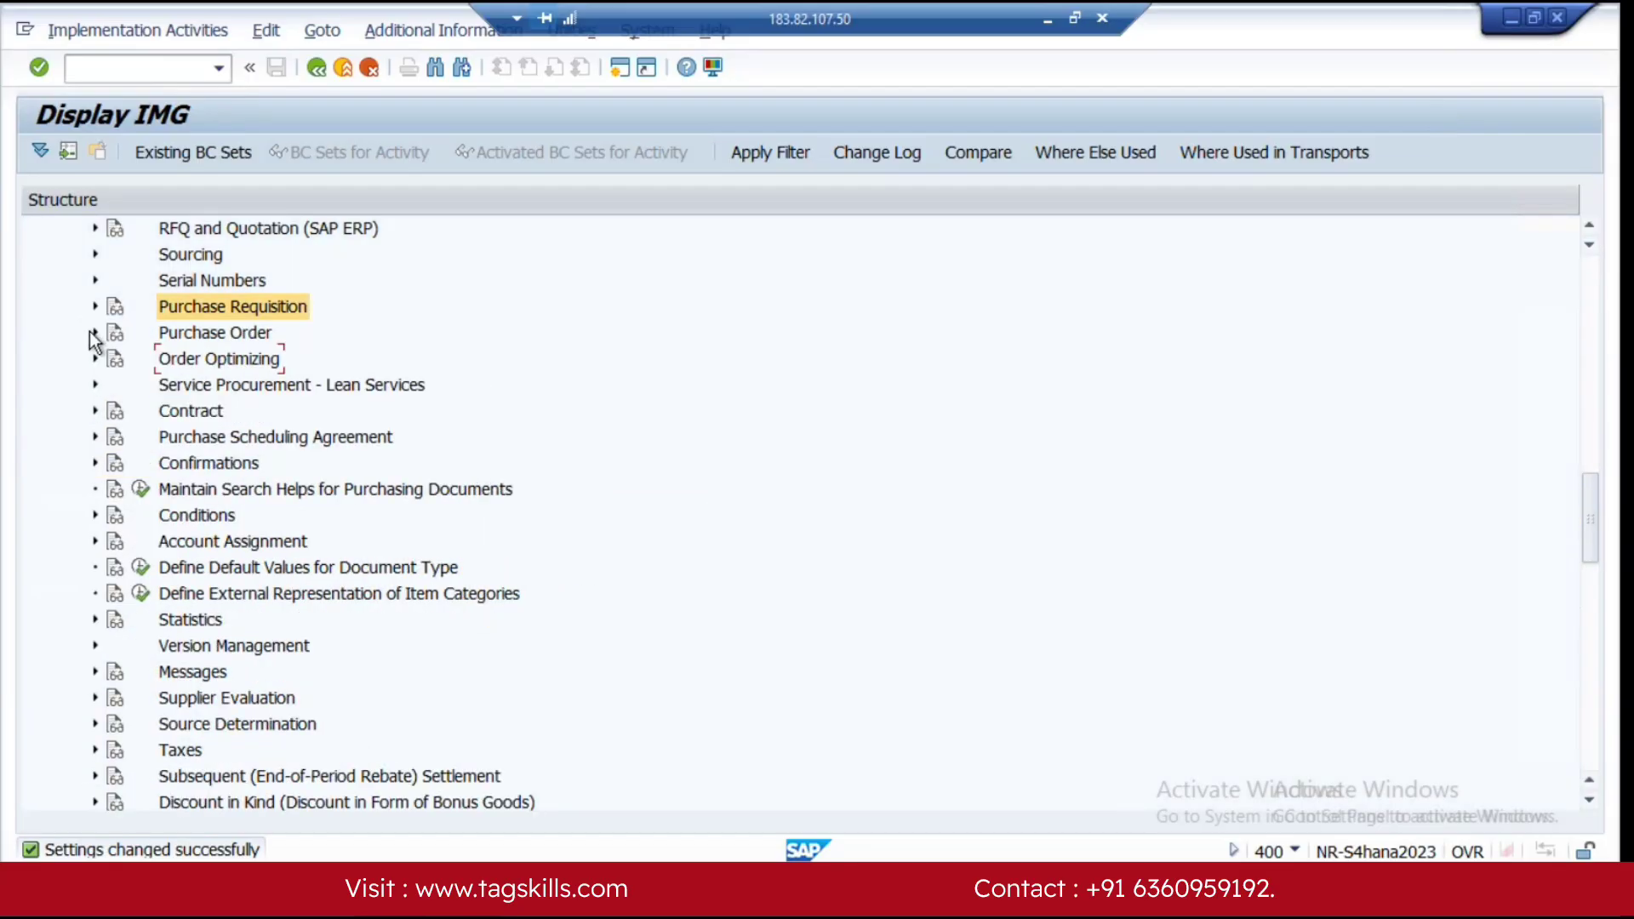
pyautogui.click(95, 332)
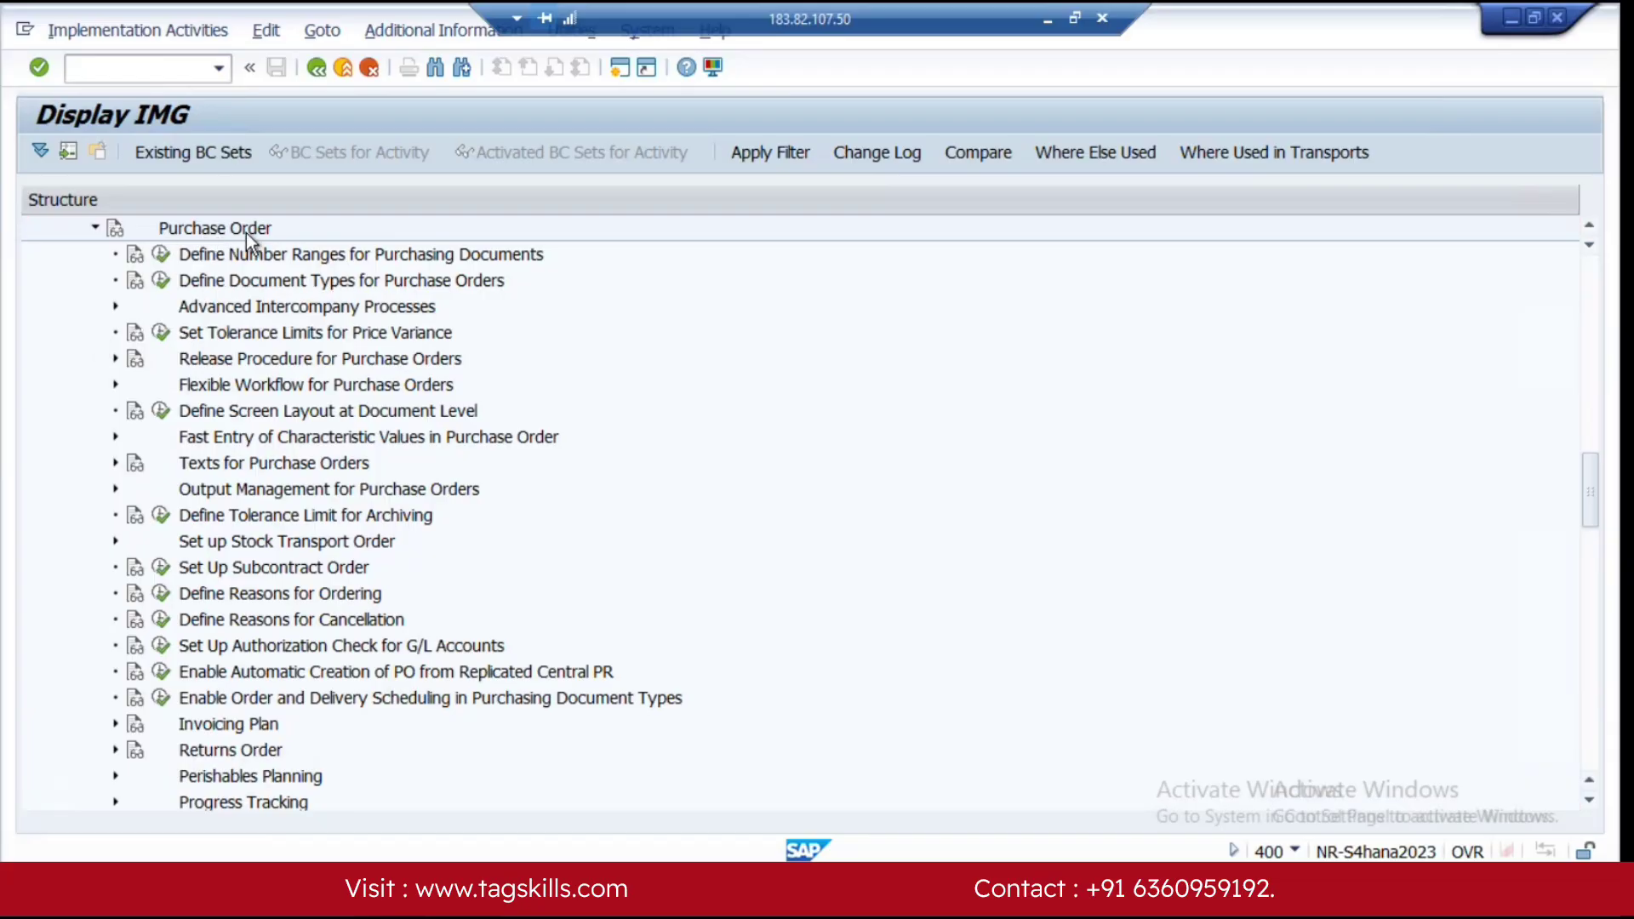
pyautogui.click(115, 385)
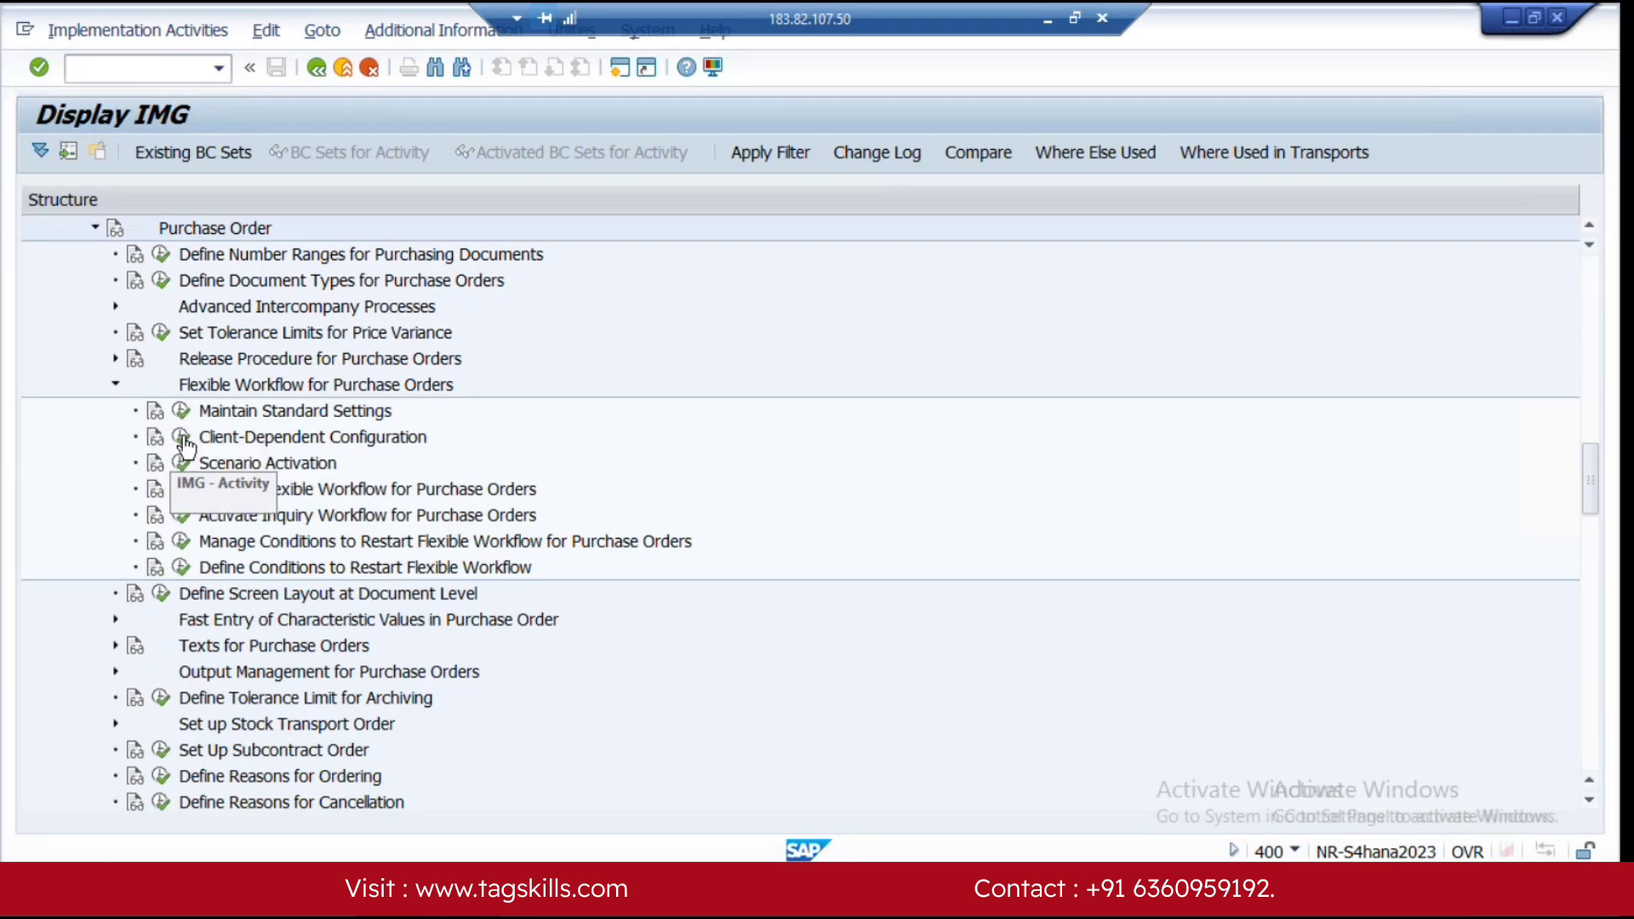
pyautogui.click(182, 437)
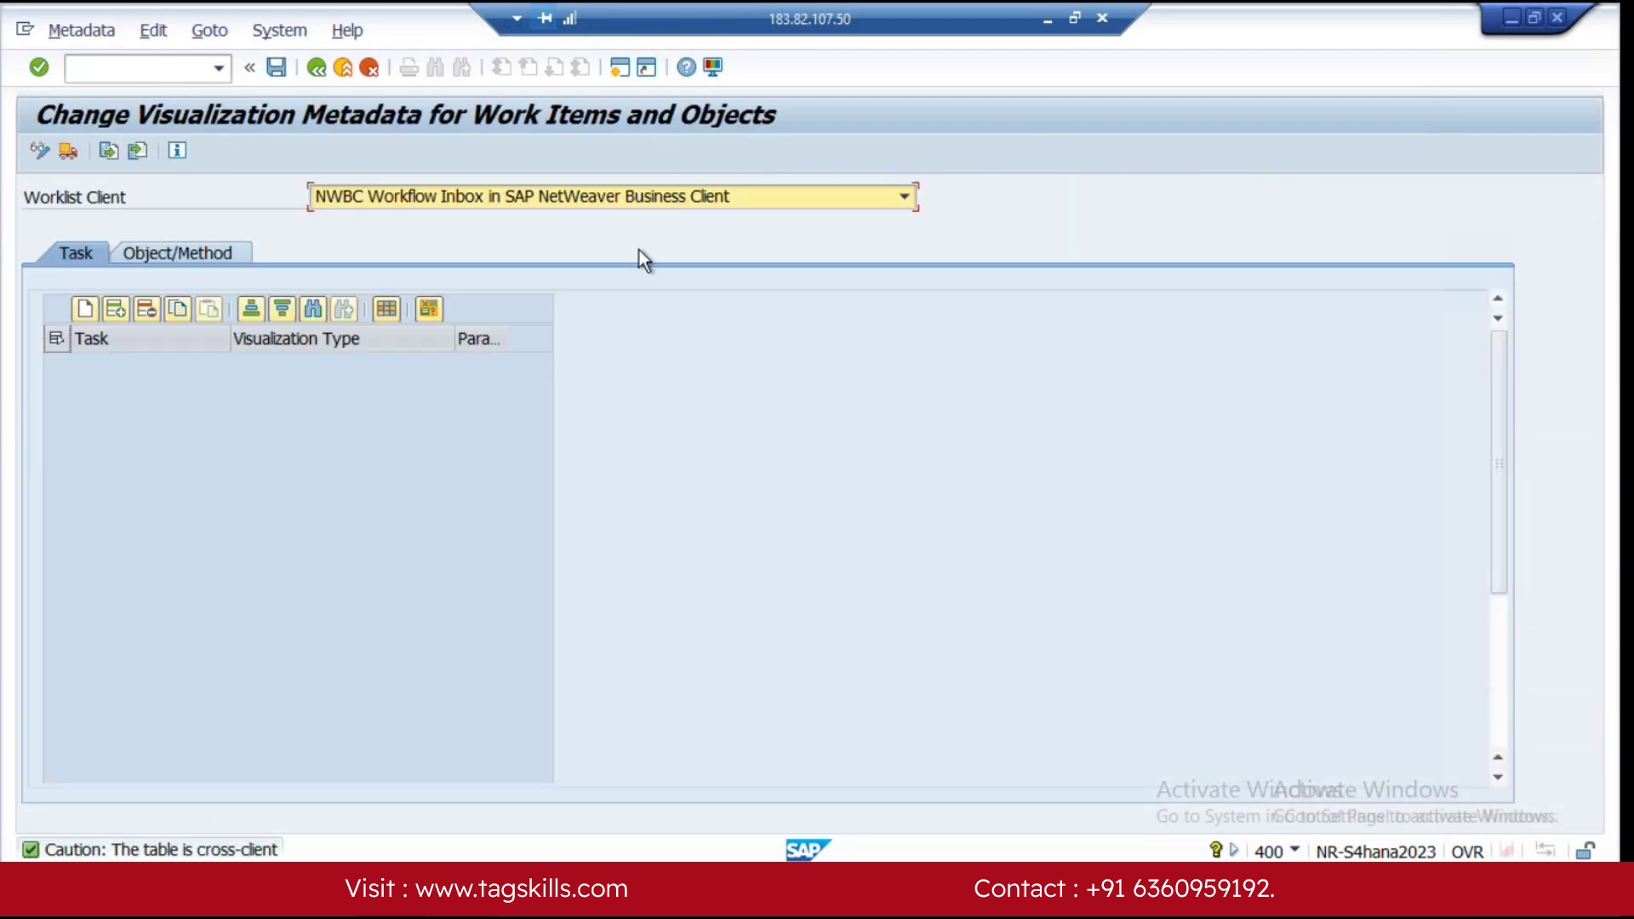
# Step: Select SAPUI5 My Inbox as the purchase order worklist client, save the visualization metadata and switch to the Word document
pyautogui.click(715, 194)
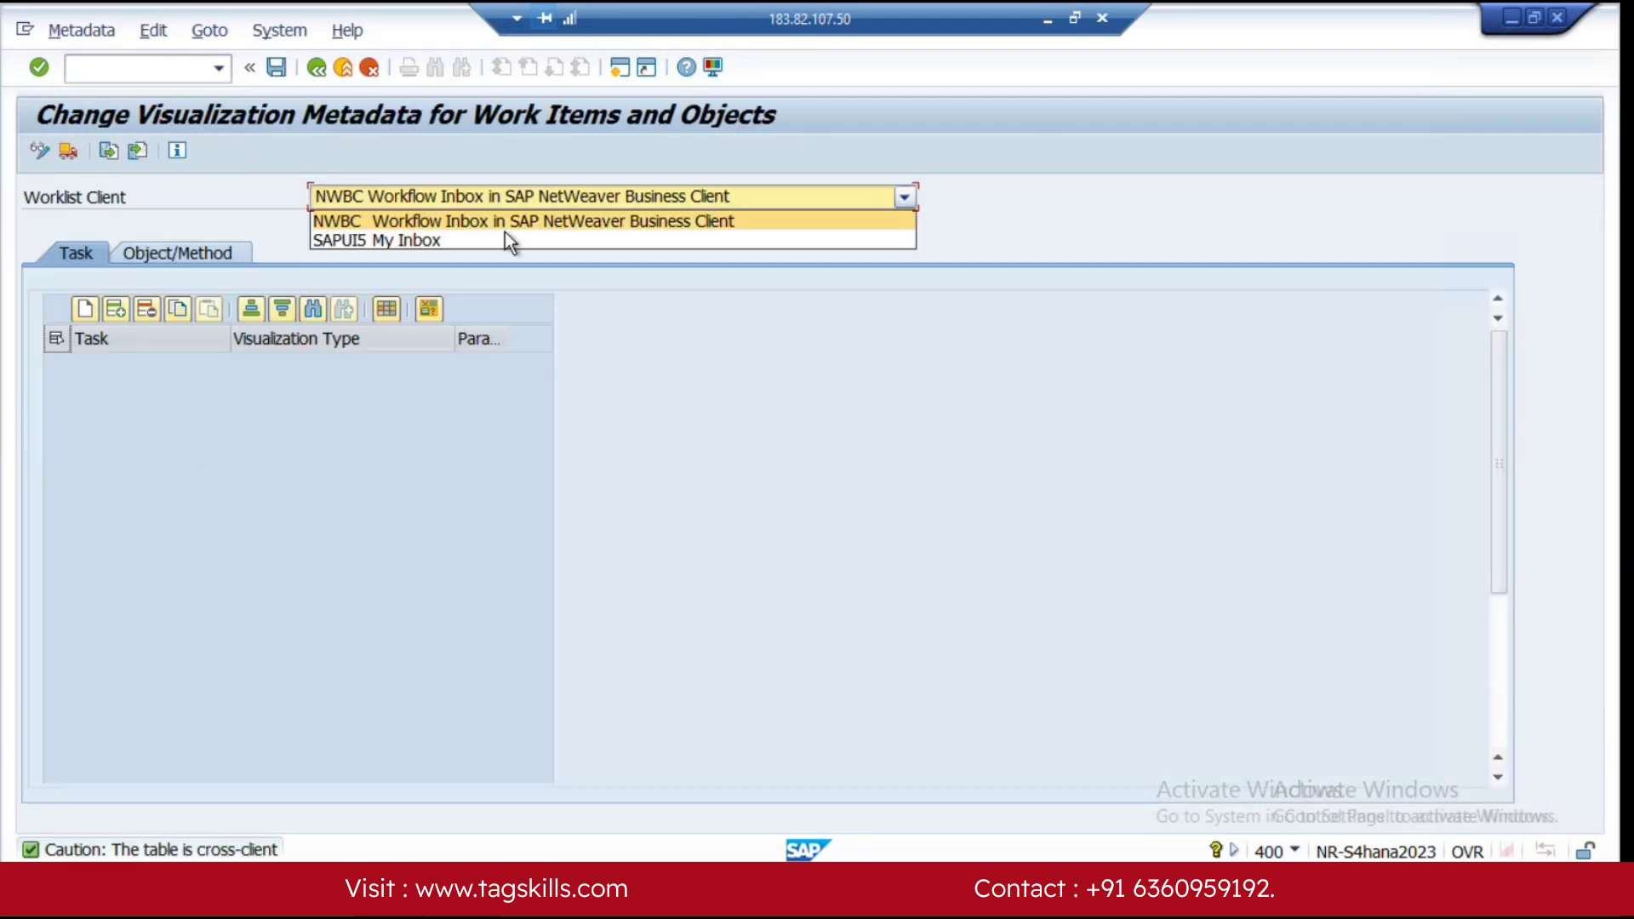
pyautogui.click(422, 241)
pyautogui.click(143, 387)
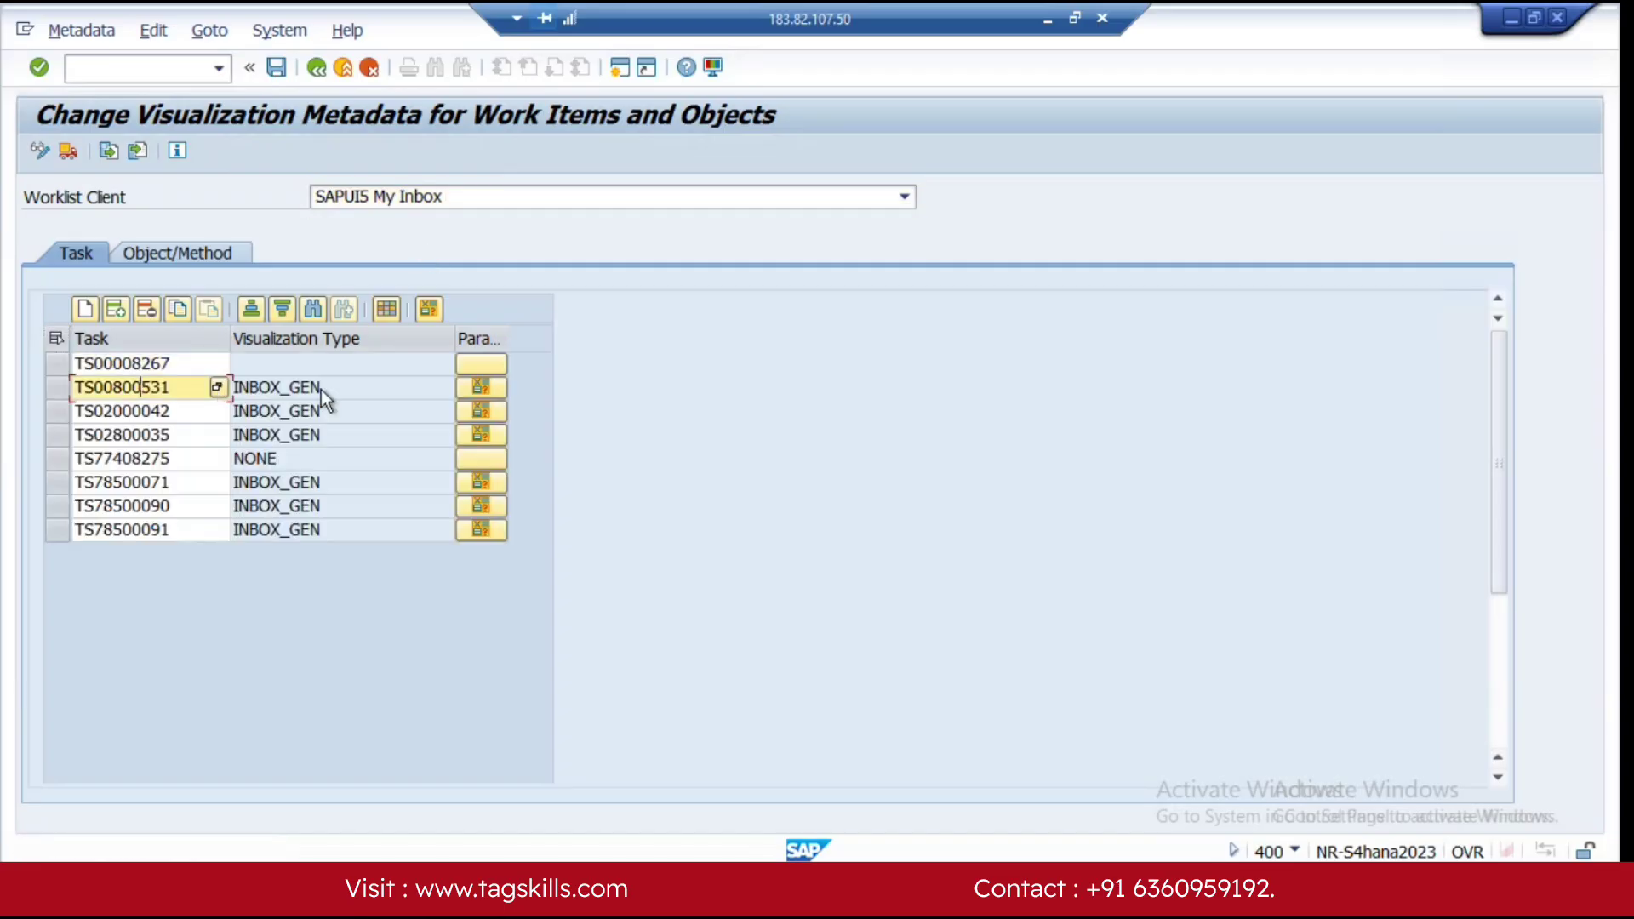
pyautogui.click(273, 73)
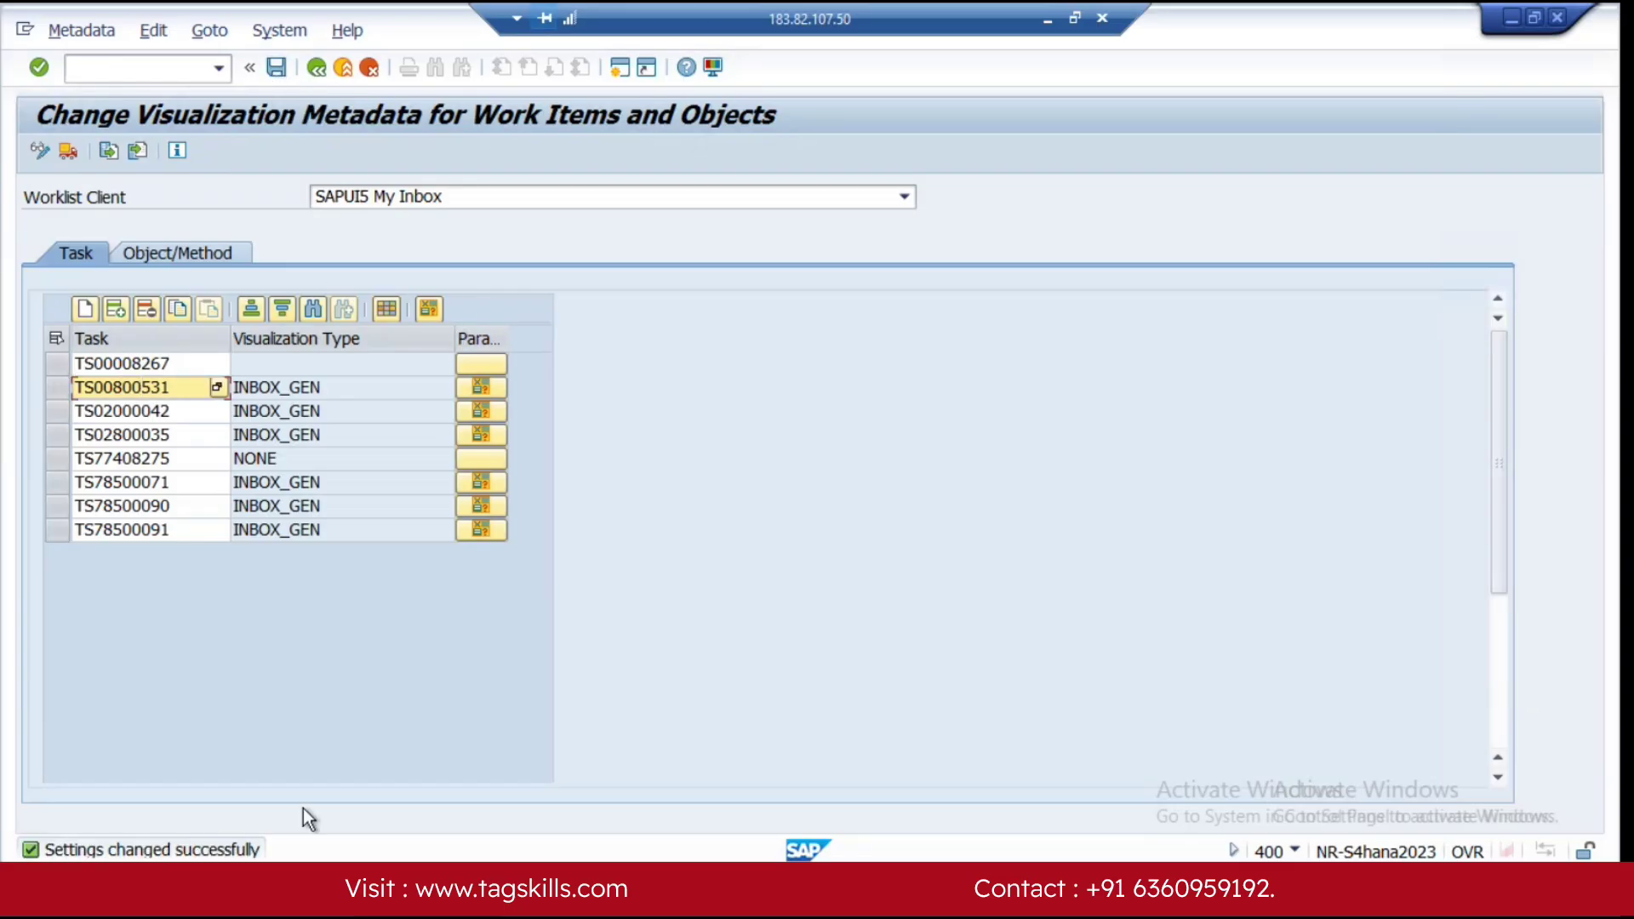
pyautogui.hotkey('alt', 'Tab')
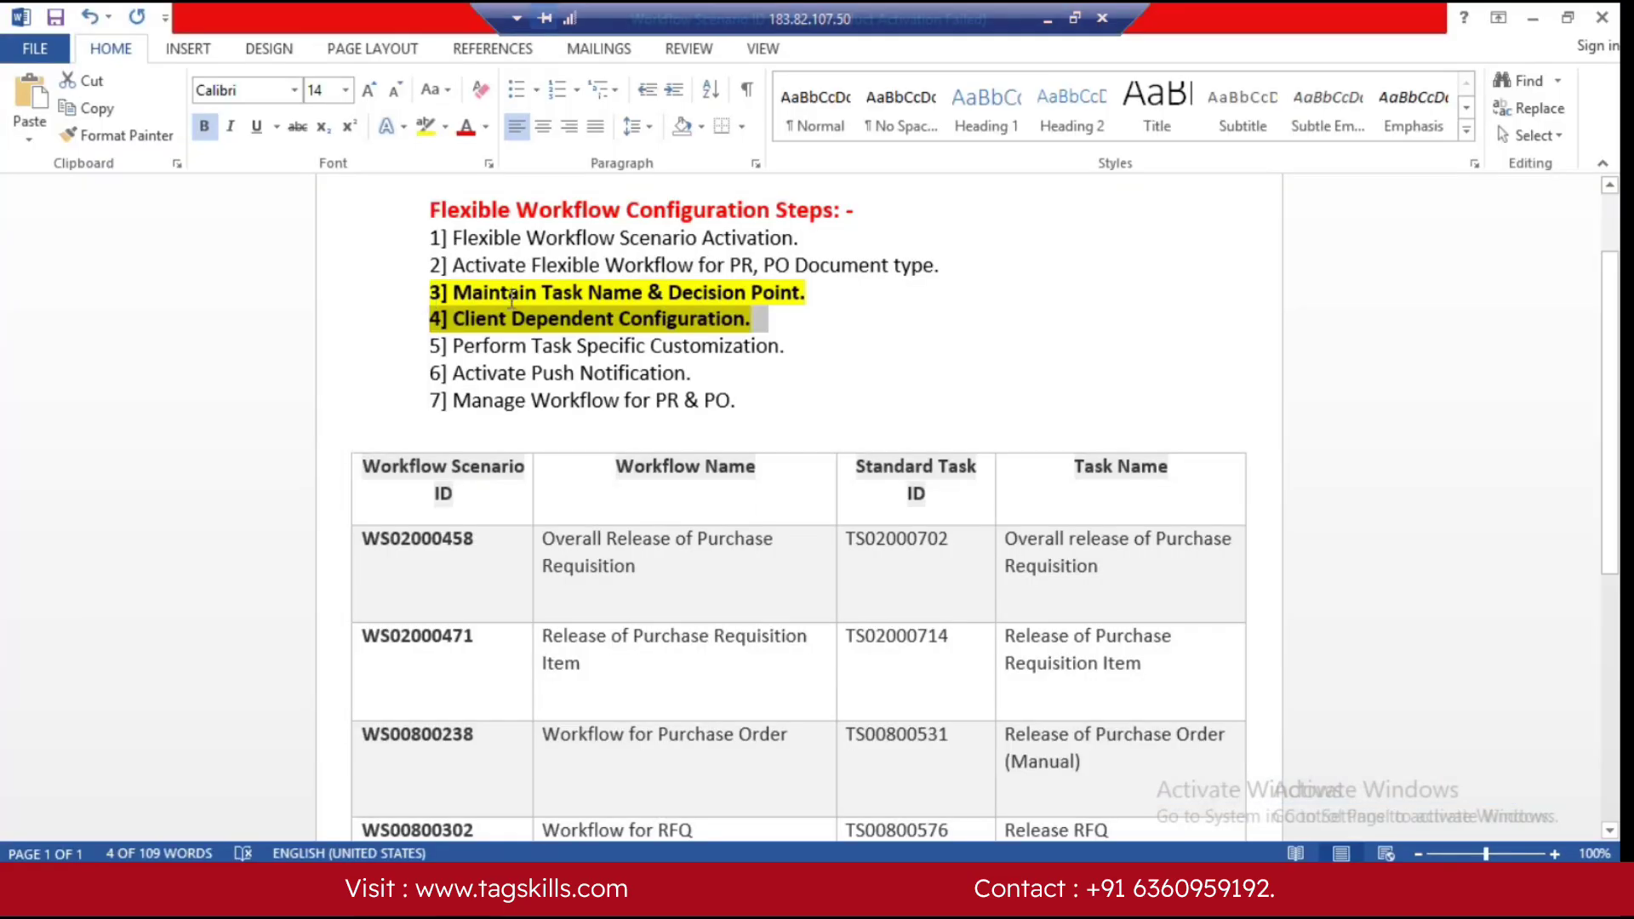